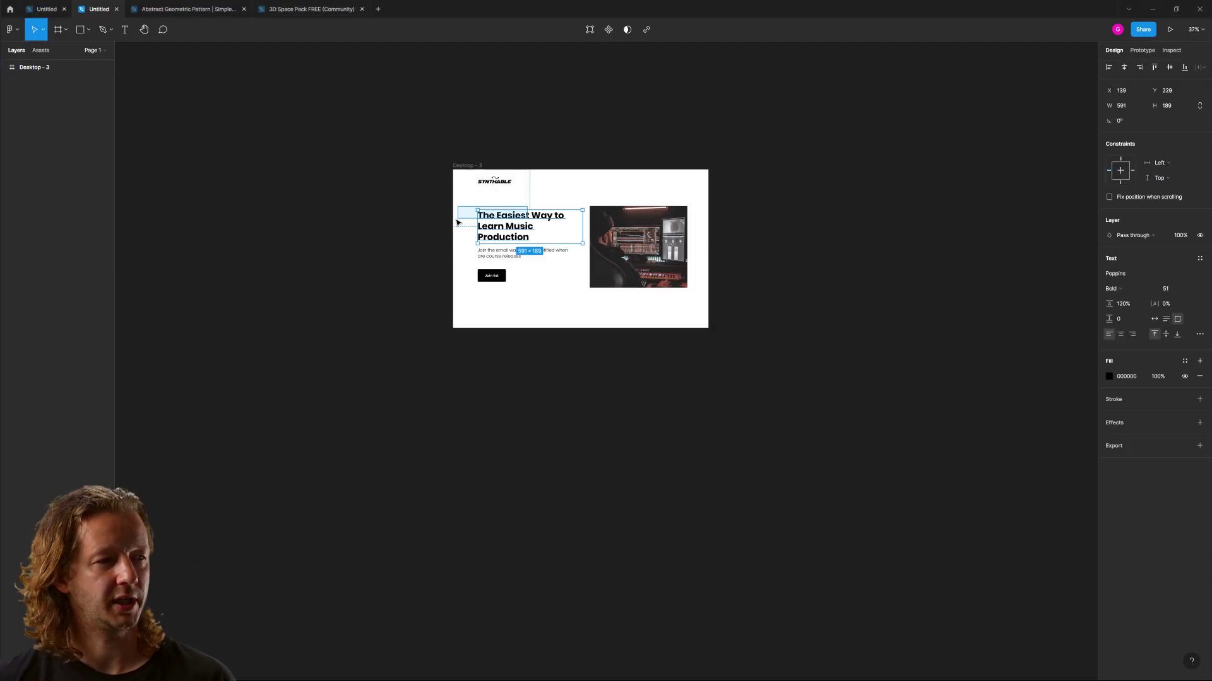
- Duplicate the landing page frame and place the copy beside the original
drag(414, 210, 300, 210)
drag(352, 175, 636, 173)
click(660, 141)
drag(692, 141, 608, 172)
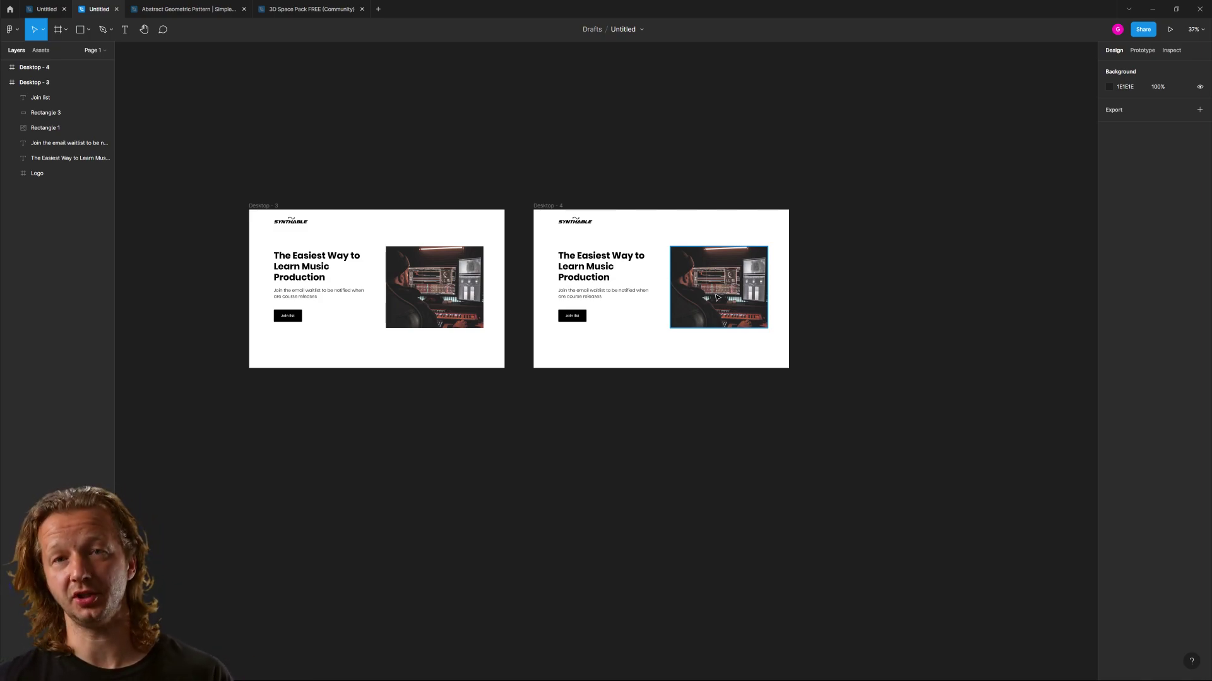
- Widen the studio photo in the duplicated frame to about 674 px so it reaches the frame's right edge
scroll(717, 298, up, 10)
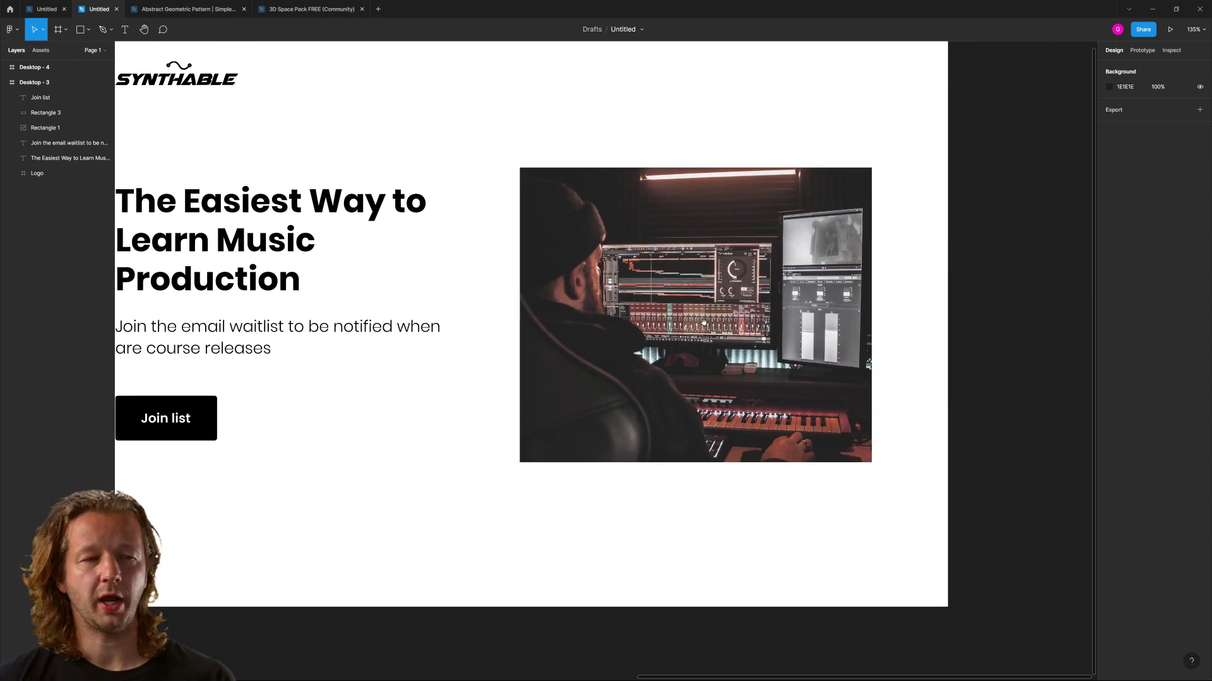
scroll(714, 325, down, 3)
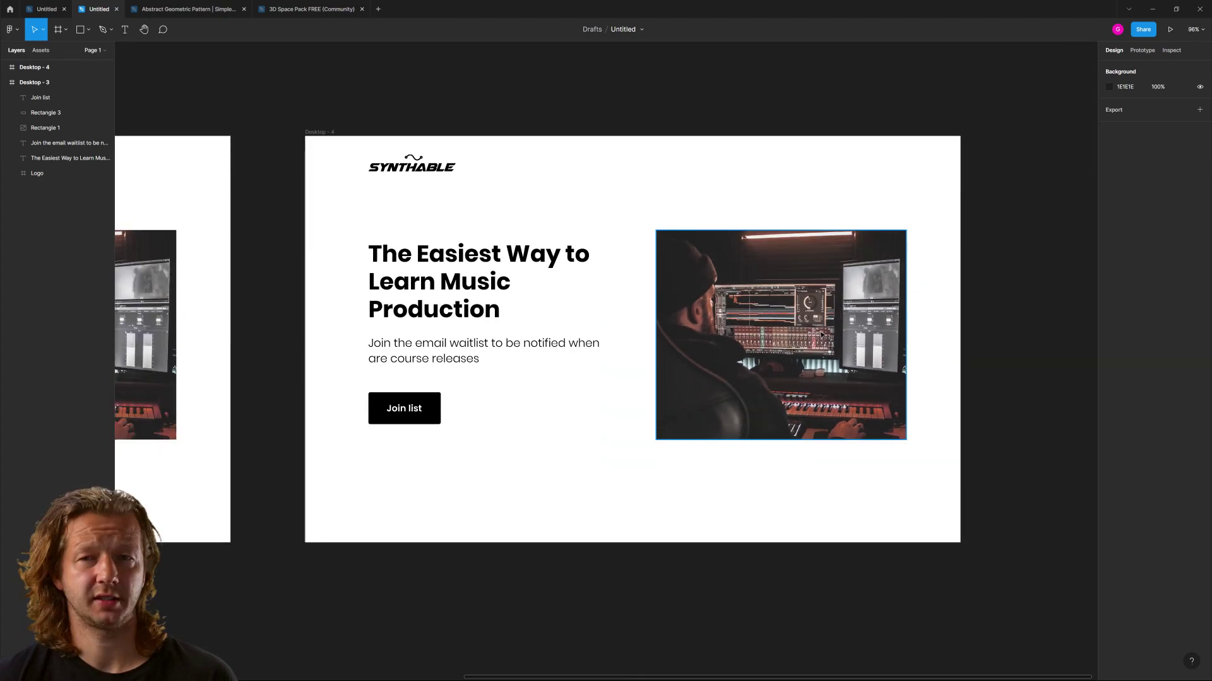
scroll(821, 335, up, 1)
click(896, 315)
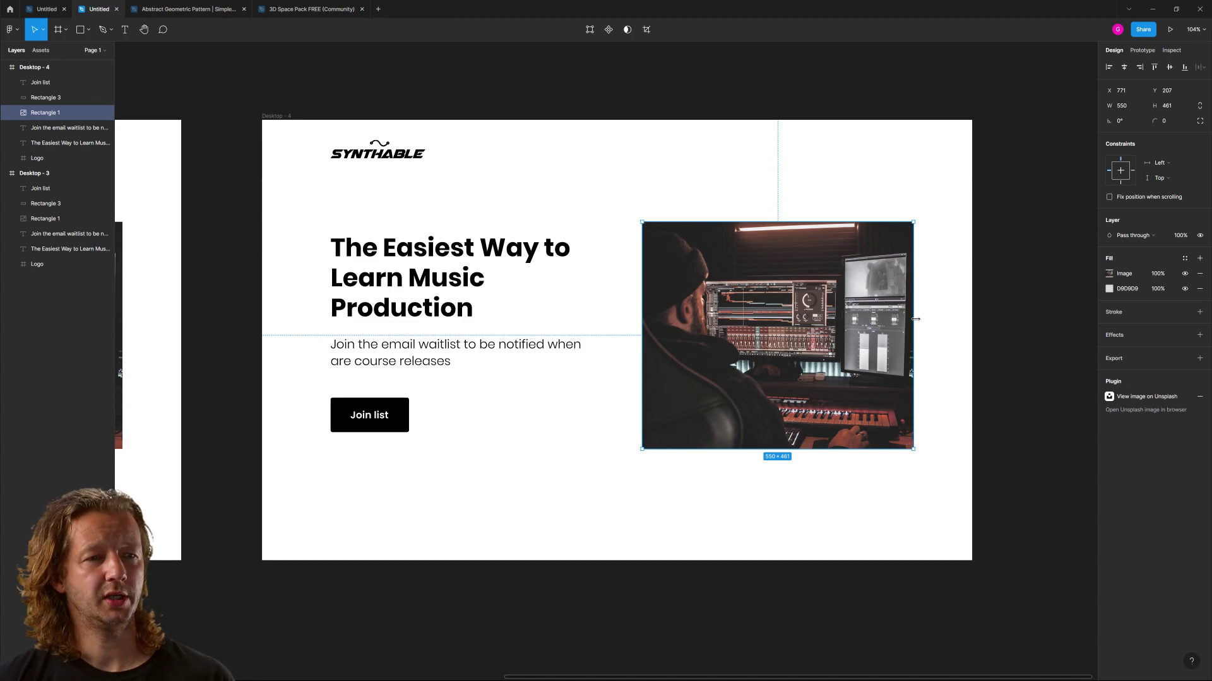
drag(915, 319, 975, 324)
click(1022, 290)
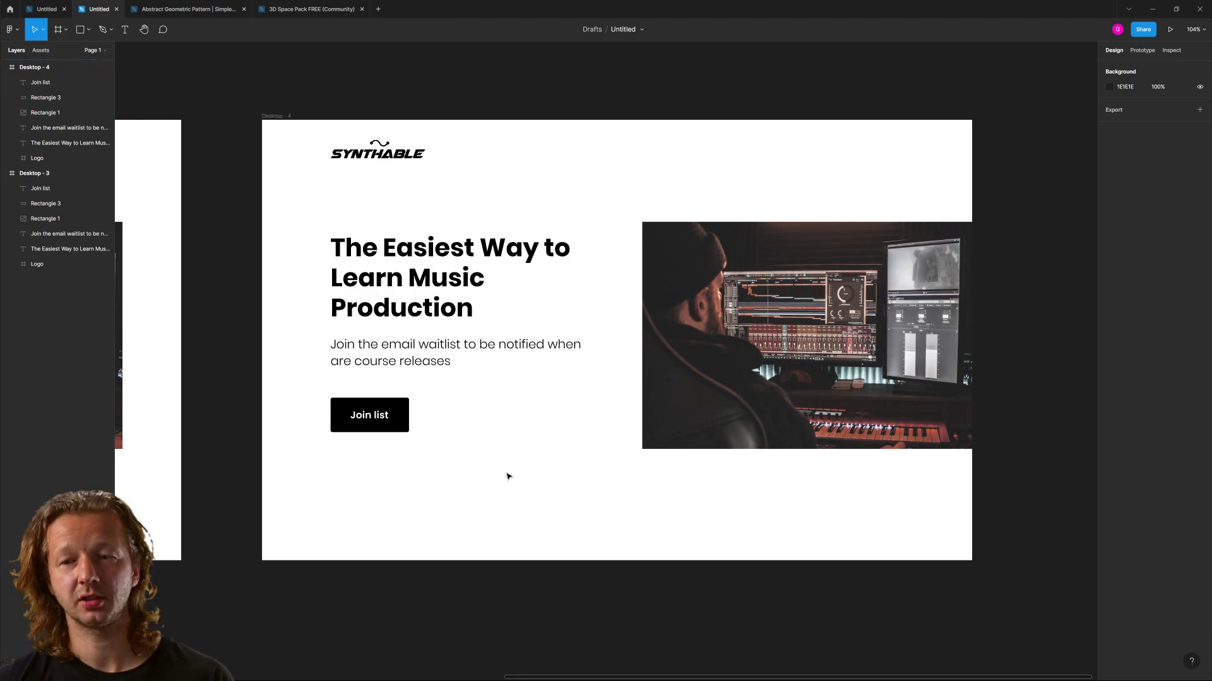
- Compare the photo's placement in the original frame with the edge-bleeding photo in the duplicate
drag(473, 482, 990, 471)
drag(514, 458, 679, 447)
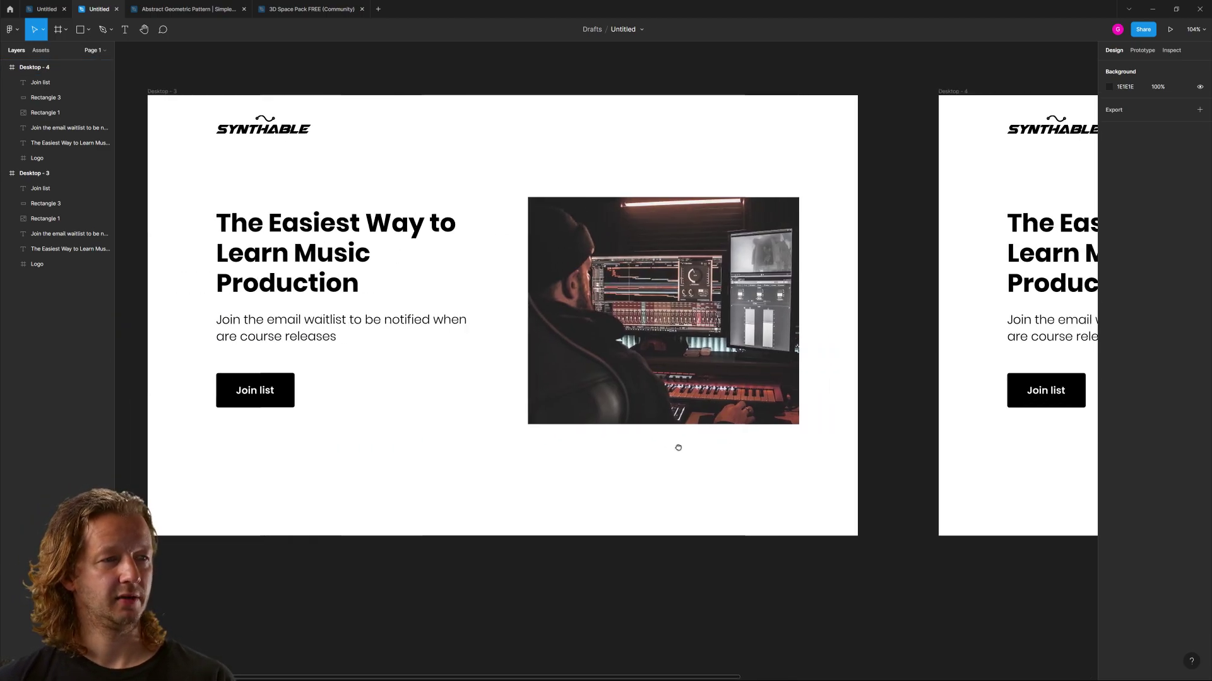
mouse_move(725, 335)
mouse_down()
mouse_move(706, 306)
mouse_move(738, 344)
mouse_up()
click(830, 362)
scroll(844, 404, down, 1)
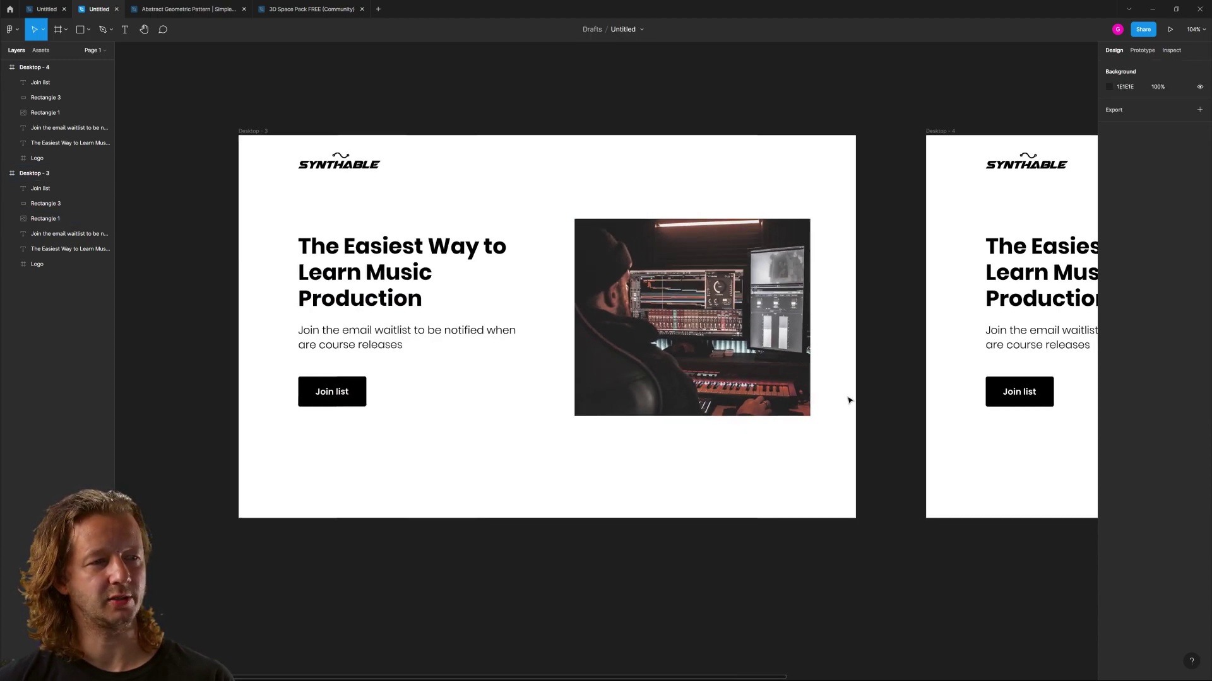
drag(1033, 387, 615, 387)
scroll(524, 351, right, 3)
scroll(587, 327, up, 2)
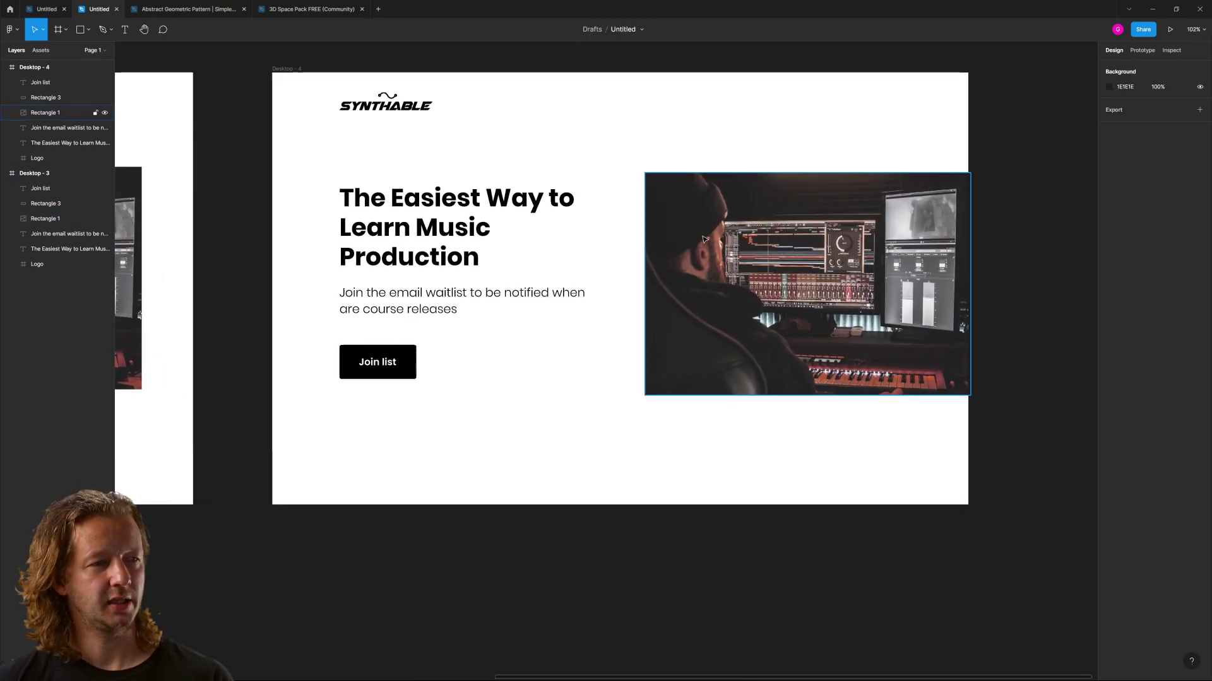
- Shorten the duplicate's photo from above to the headline's top (Y 237) and from below to about the Join list button's bottom
click(746, 186)
drag(783, 172, 784, 186)
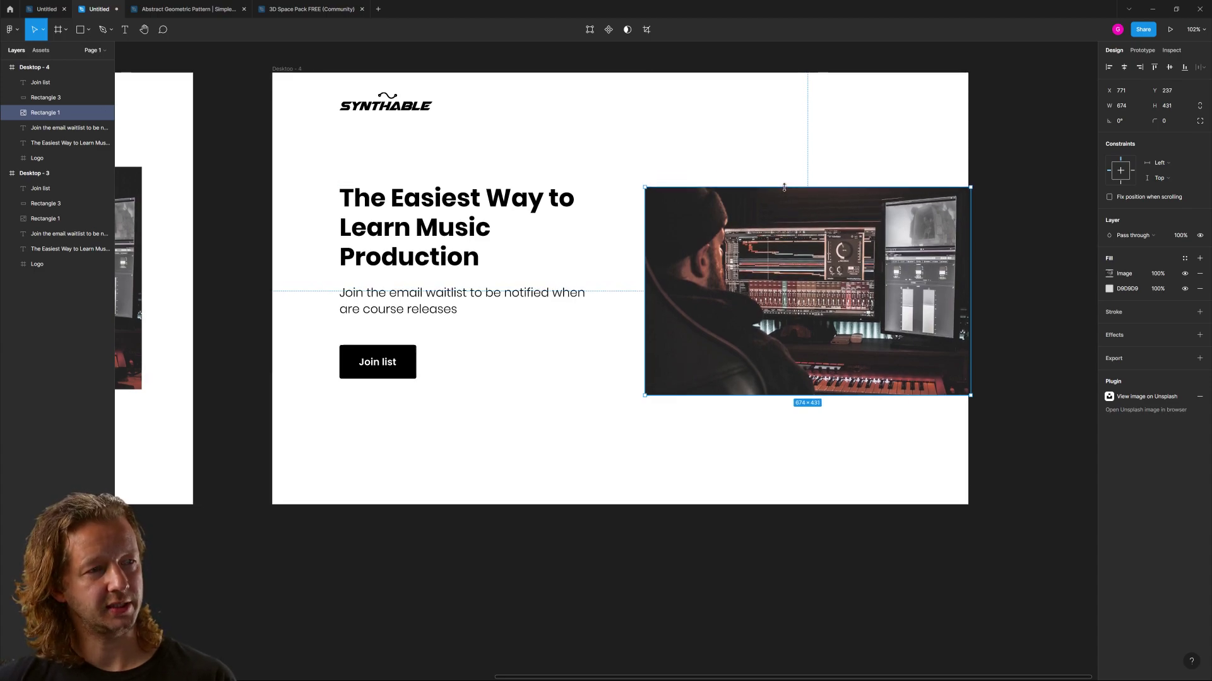
click(449, 177)
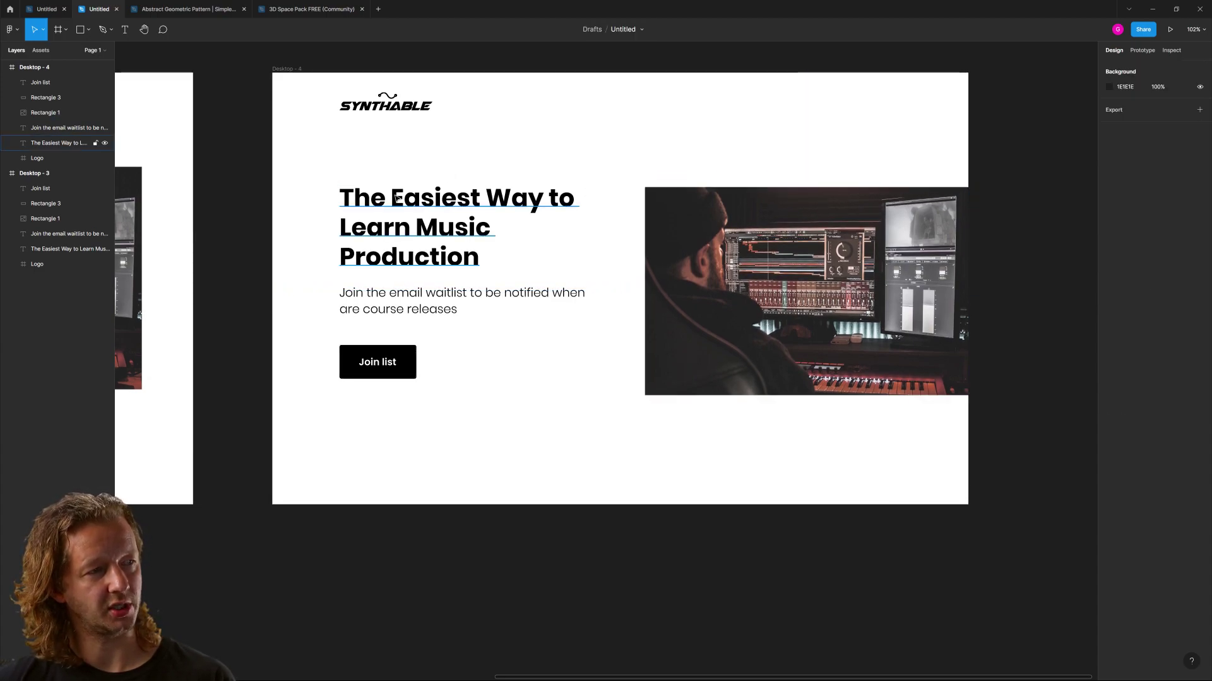
click(783, 388)
drag(782, 395, 782, 377)
click(665, 425)
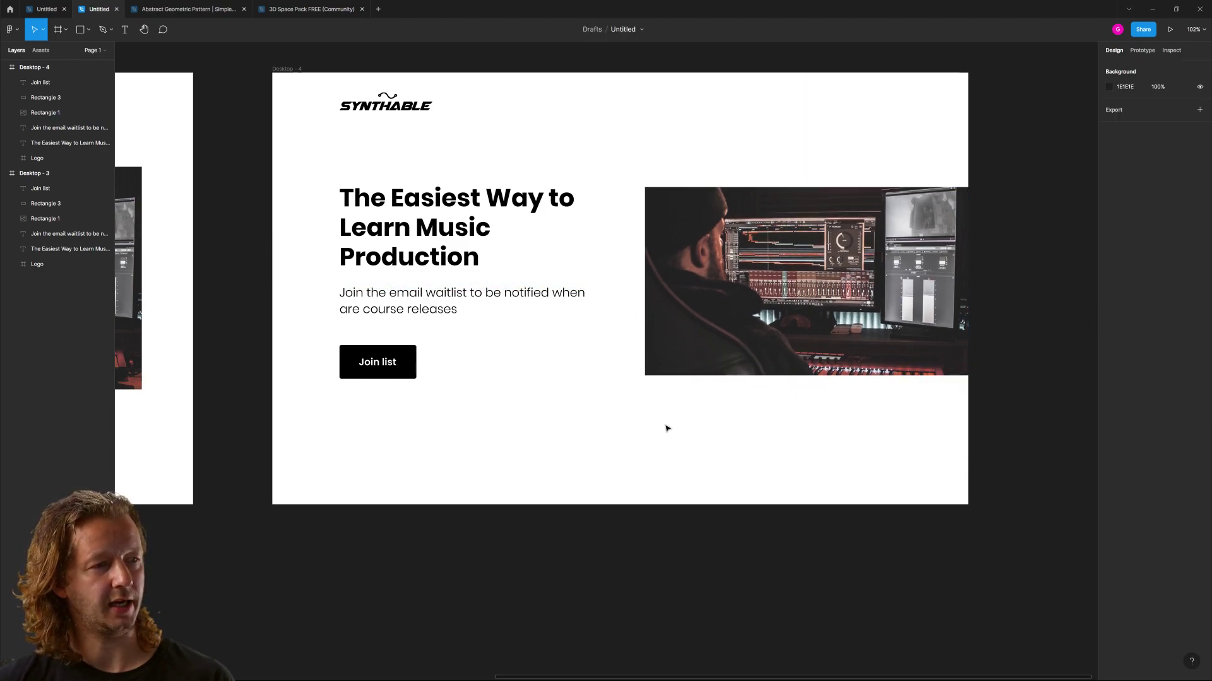
- Show the rulers, add a guide at the Join list button's bottom edge and extend the photo down to it, 397 px high
key(shift+r)
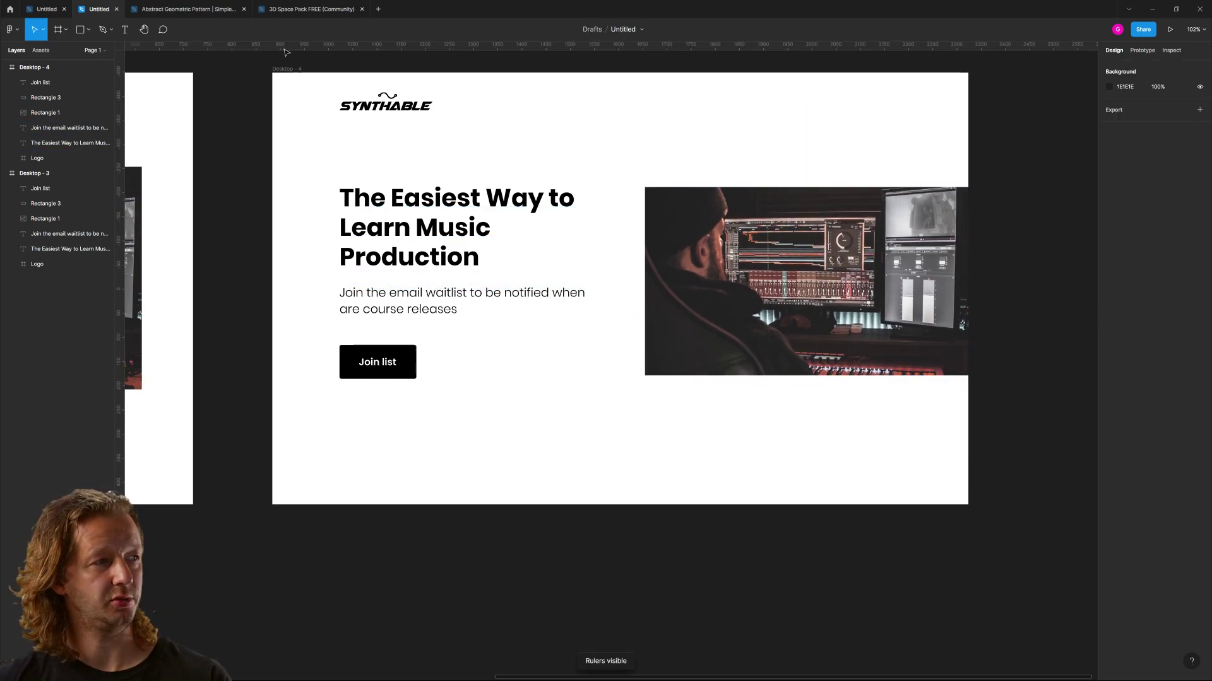
drag(287, 45, 502, 376)
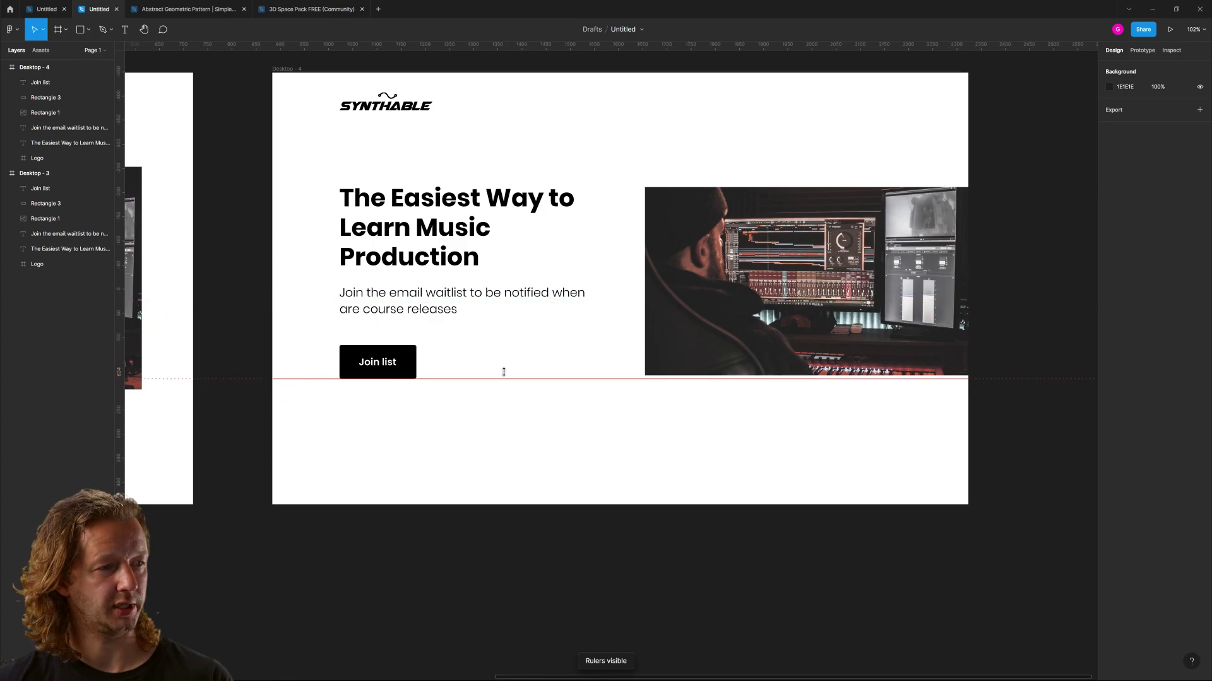
click(715, 368)
drag(715, 375, 716, 378)
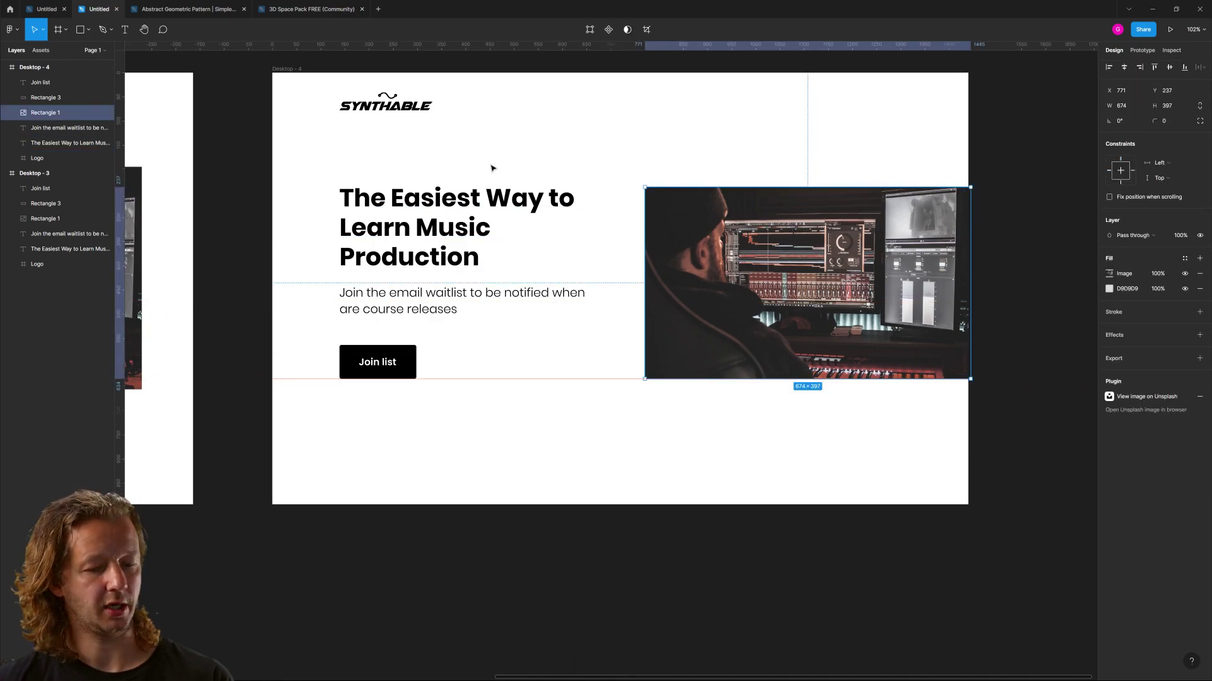
- Add a horizontal guide along the top of the headline and photo, and hide the rulers
key(shift+r)
key(shift+r)
drag(523, 47, 530, 188)
click(597, 131)
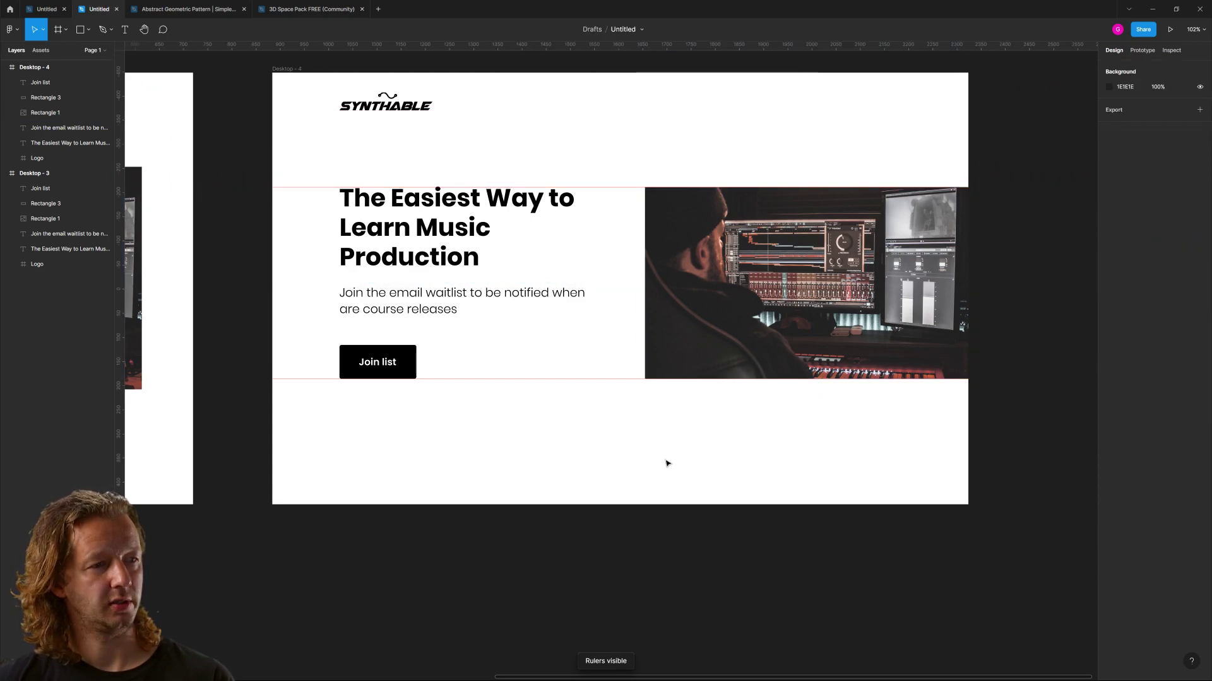
key(shift+r)
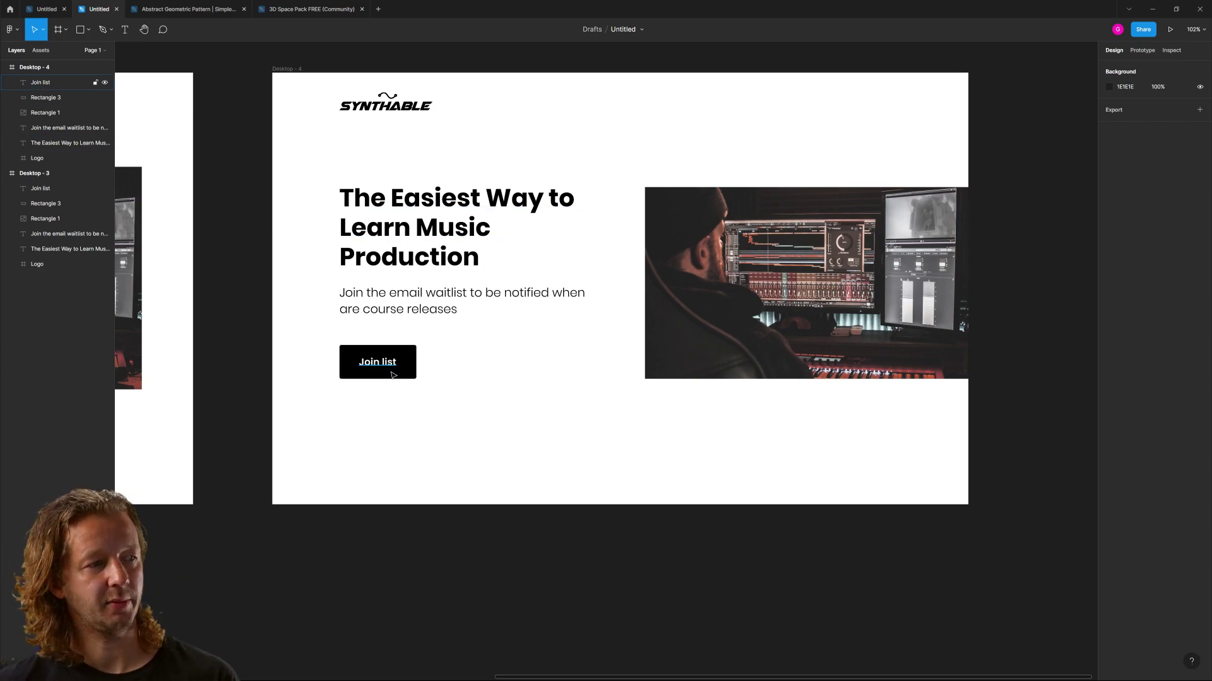
- Duplicate the photo as a 31 px wide strip at the frame's left edge and remove its image fill
click(664, 378)
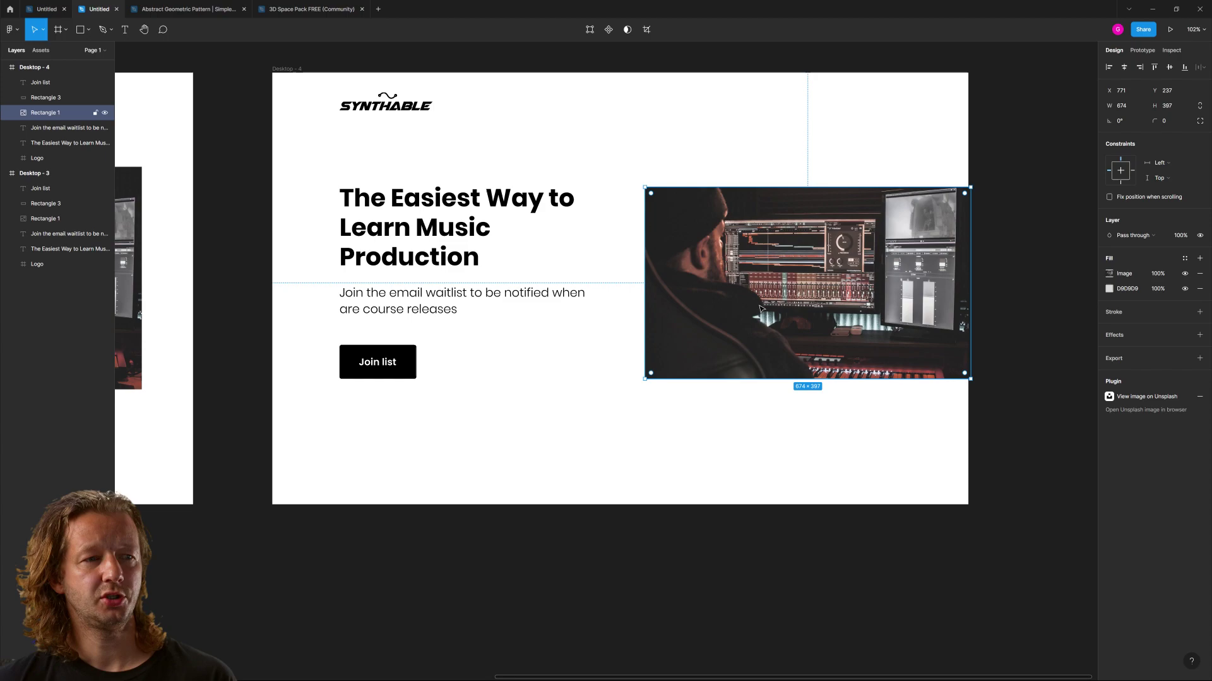
key(ctrl+d)
drag(888, 299, 515, 299)
drag(597, 274, 289, 284)
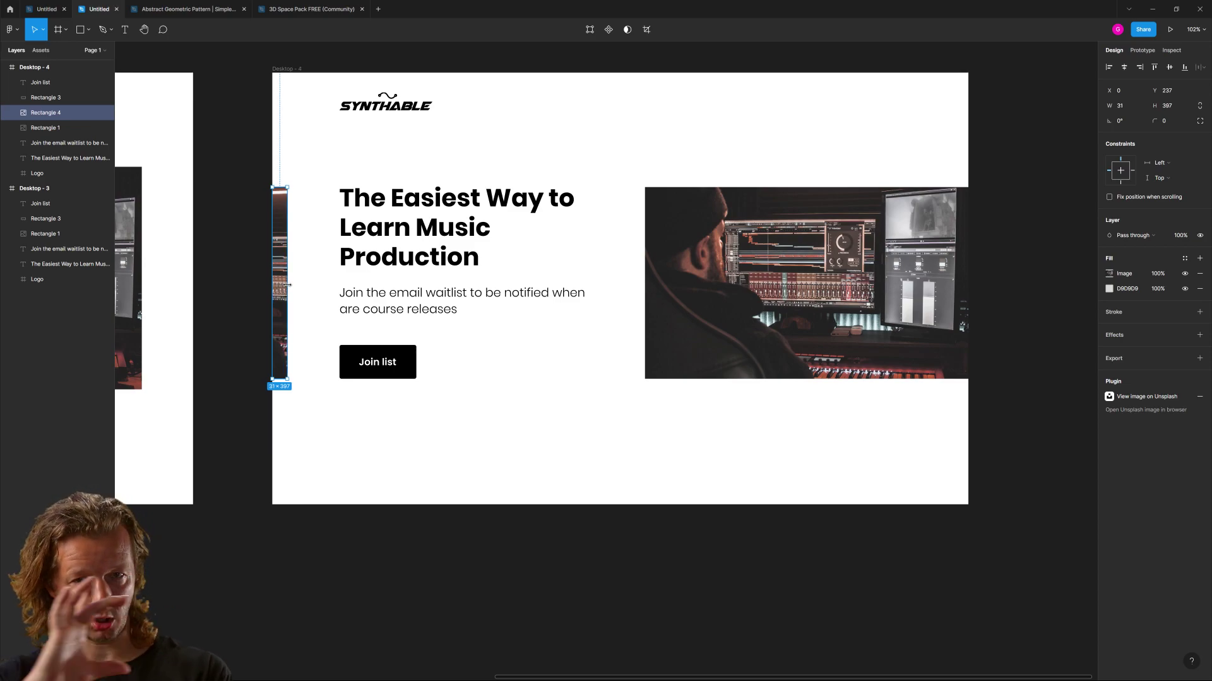
click(1200, 273)
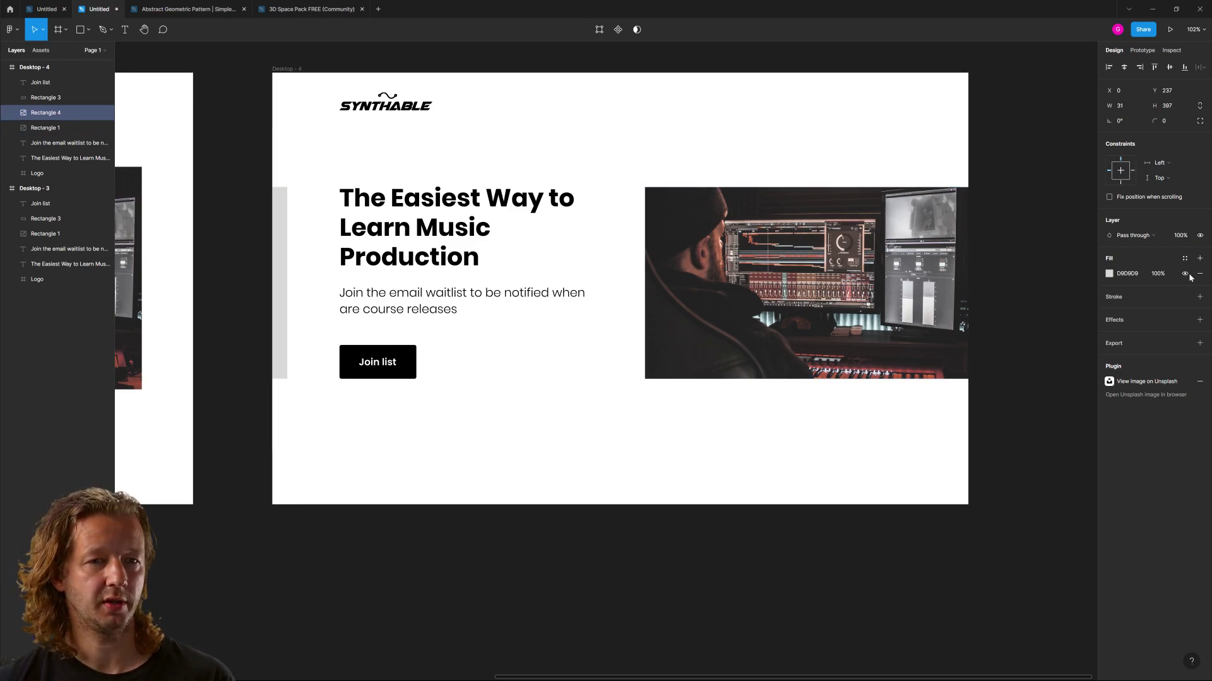
click(653, 459)
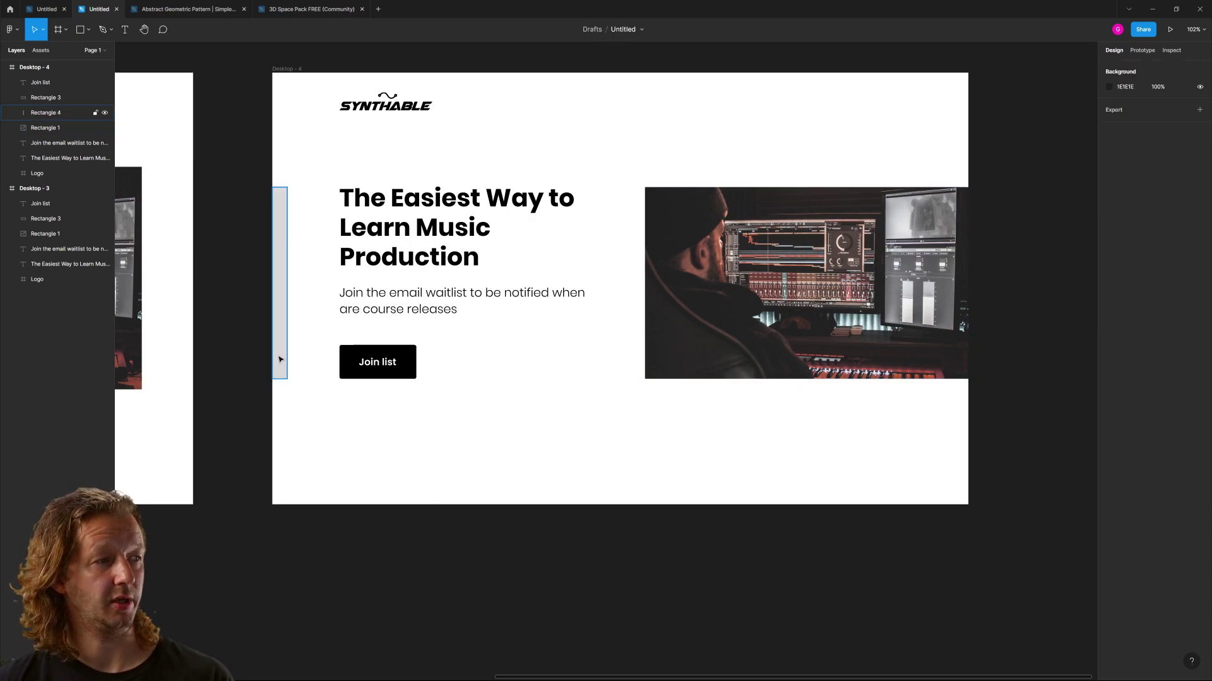
- Fill the narrow strip with a brown tone sampled from the photo, 6C3F3A
scroll(249, 295, up, 3)
scroll(273, 273, down, 1)
click(285, 263)
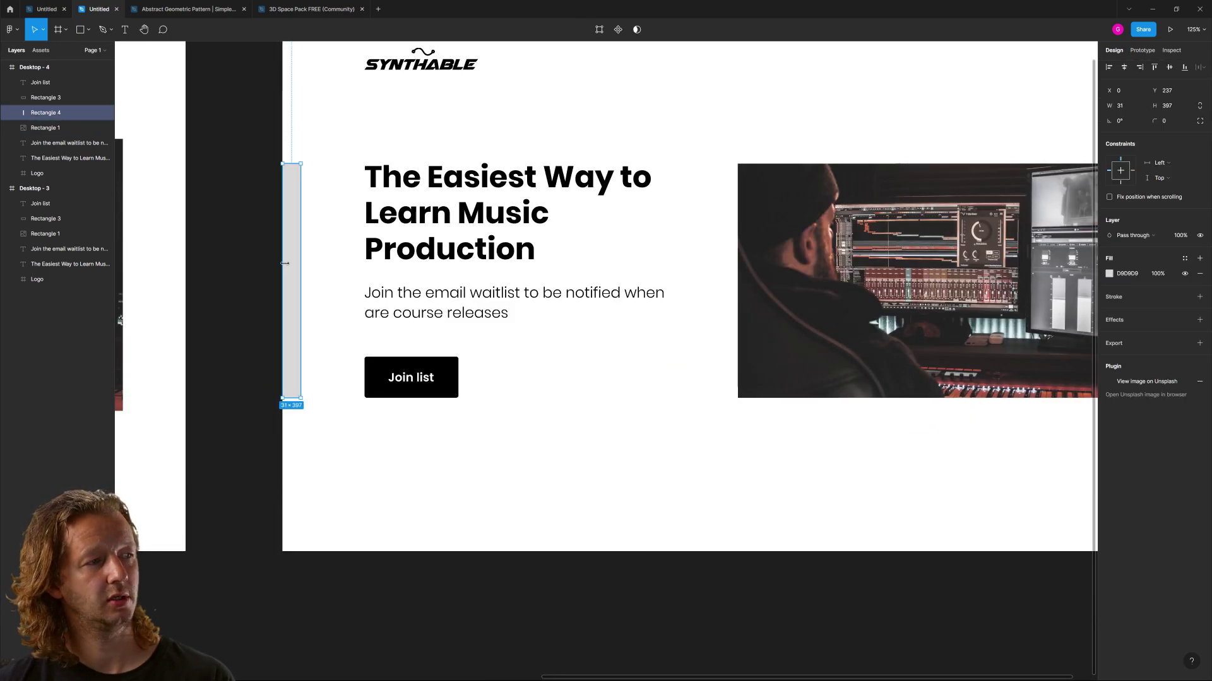
click(1109, 274)
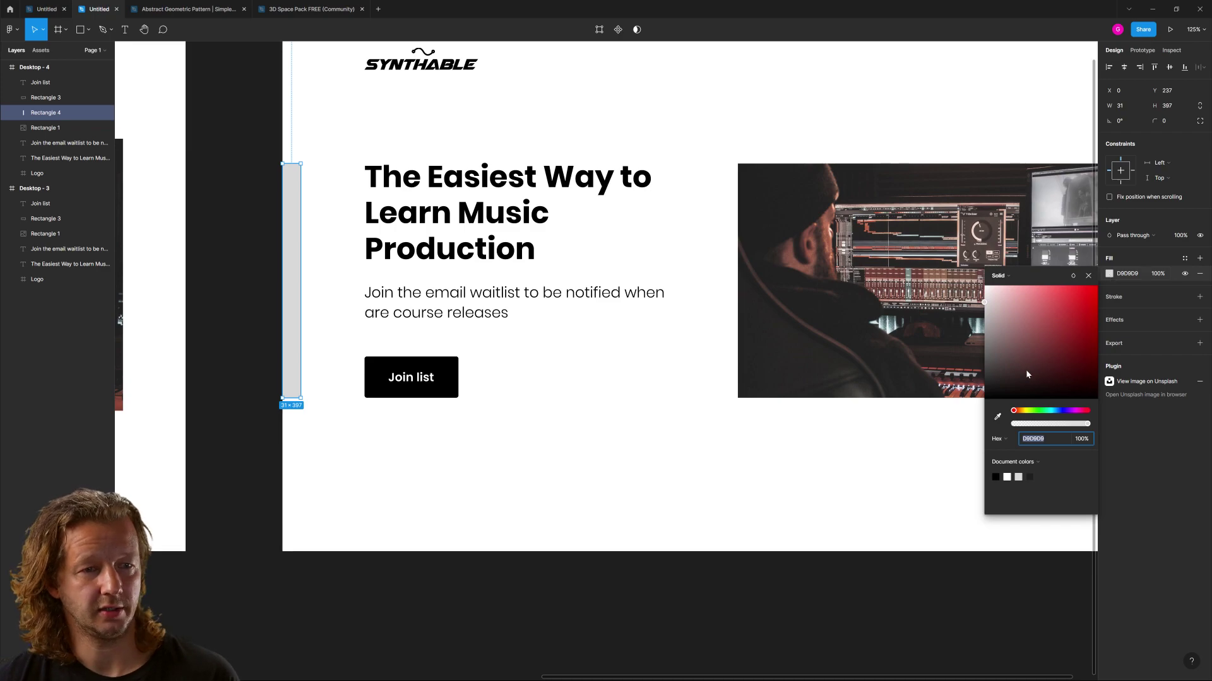
drag(1027, 375, 960, 441)
click(997, 417)
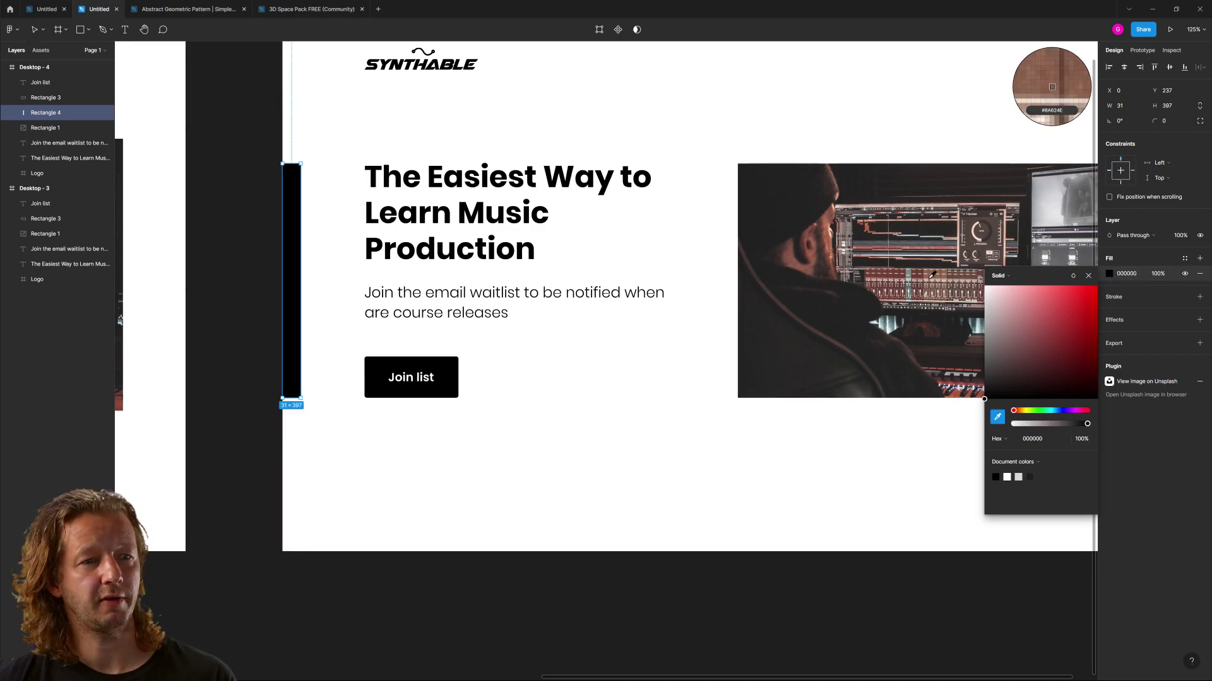
click(904, 272)
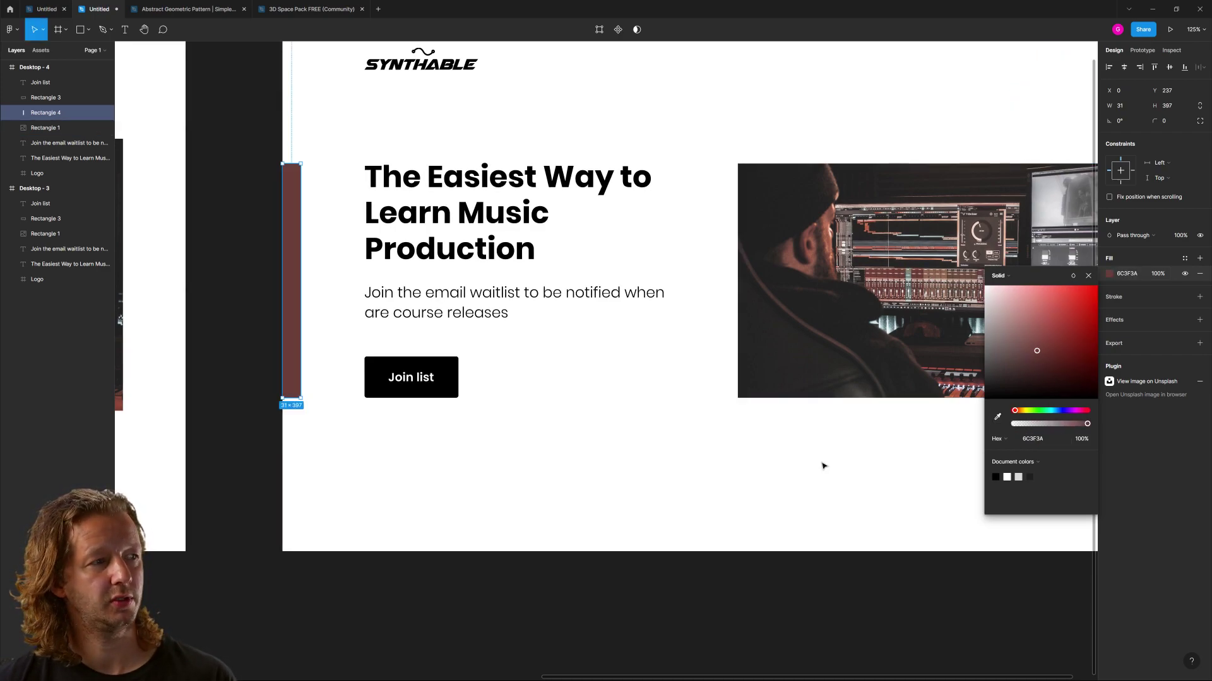
click(603, 502)
- Set the narrow strip's fill to light grey DDDDDD
scroll(690, 476, down, 5)
click(357, 325)
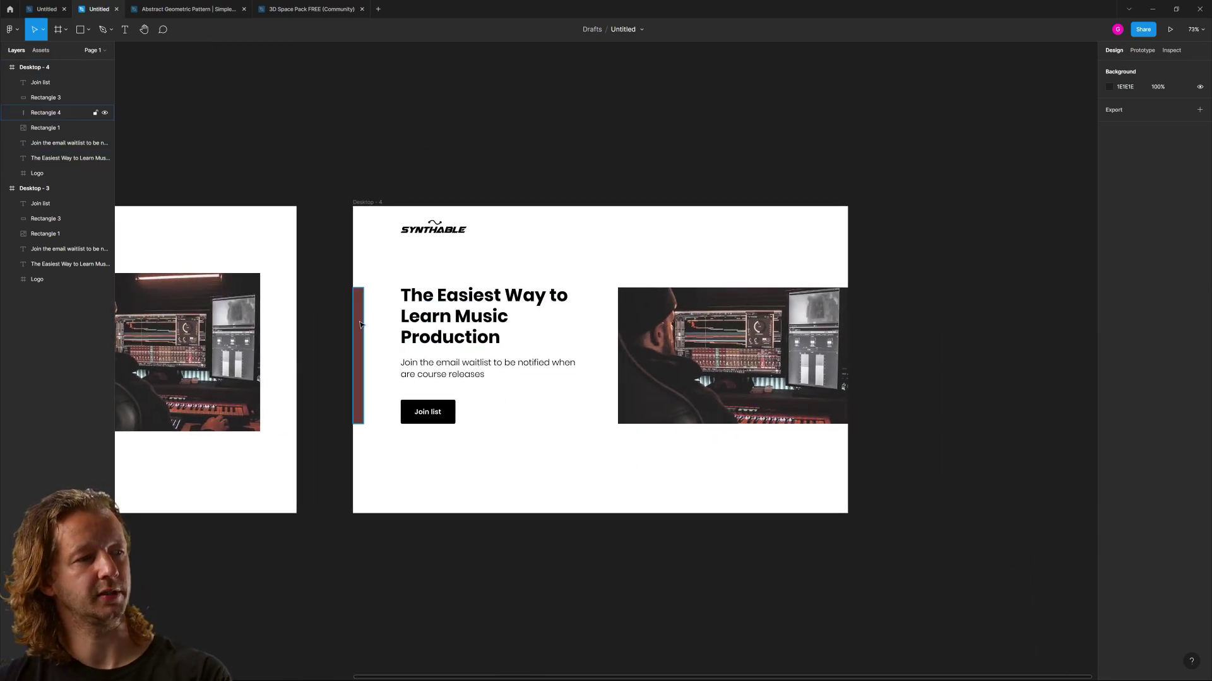
click(1109, 274)
drag(1028, 312, 961, 305)
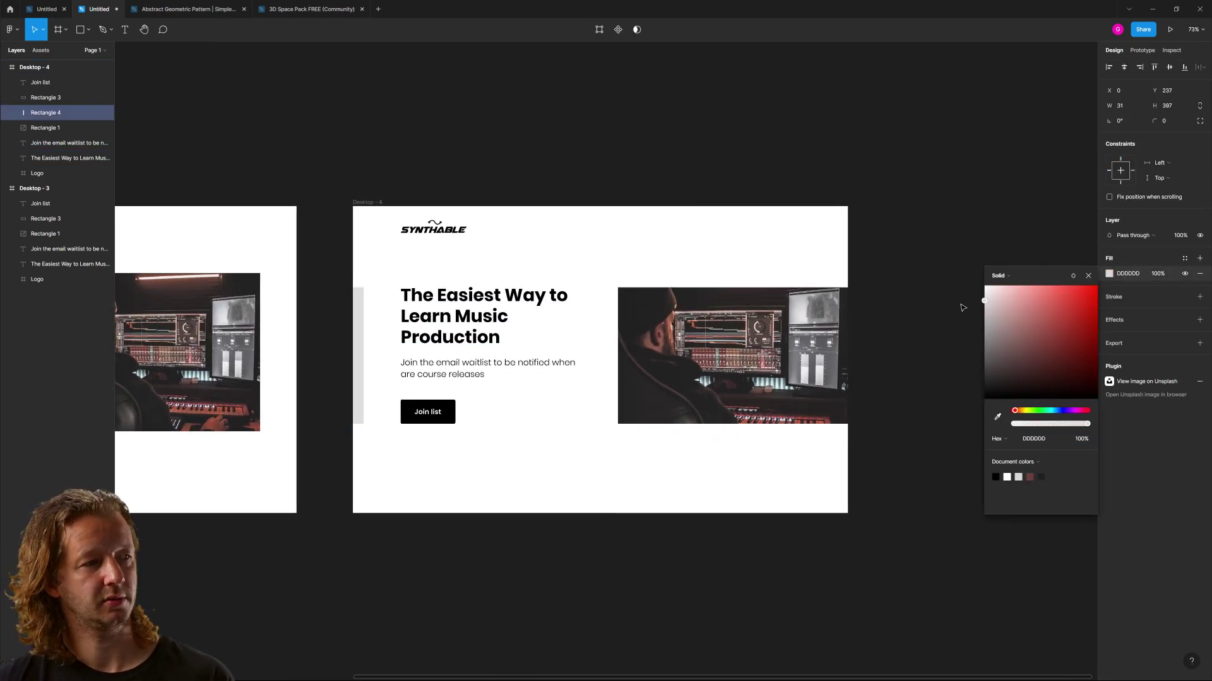
click(693, 119)
- Duplicate the second frame, with its grey strip and edge-bleeding photo, and place the copy to its right
scroll(460, 419, down, 5)
scroll(655, 414, up, 2)
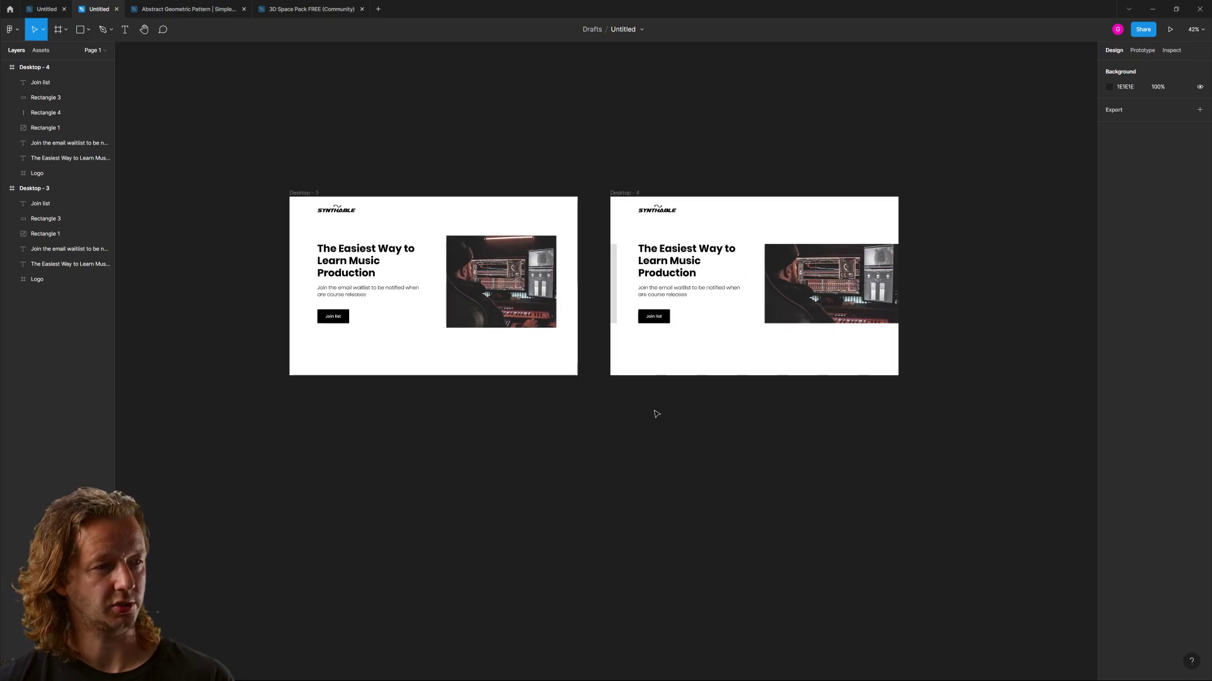
scroll(818, 354, up, 5)
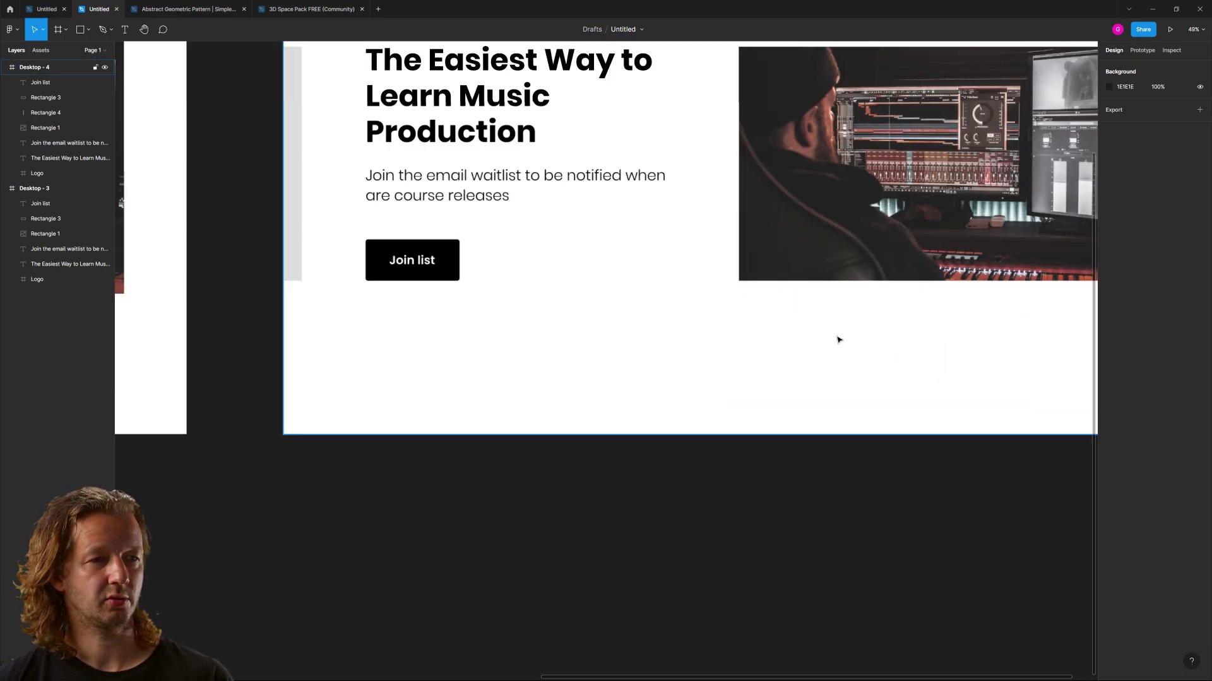
scroll(843, 346, down, 5)
drag(783, 346, 488, 399)
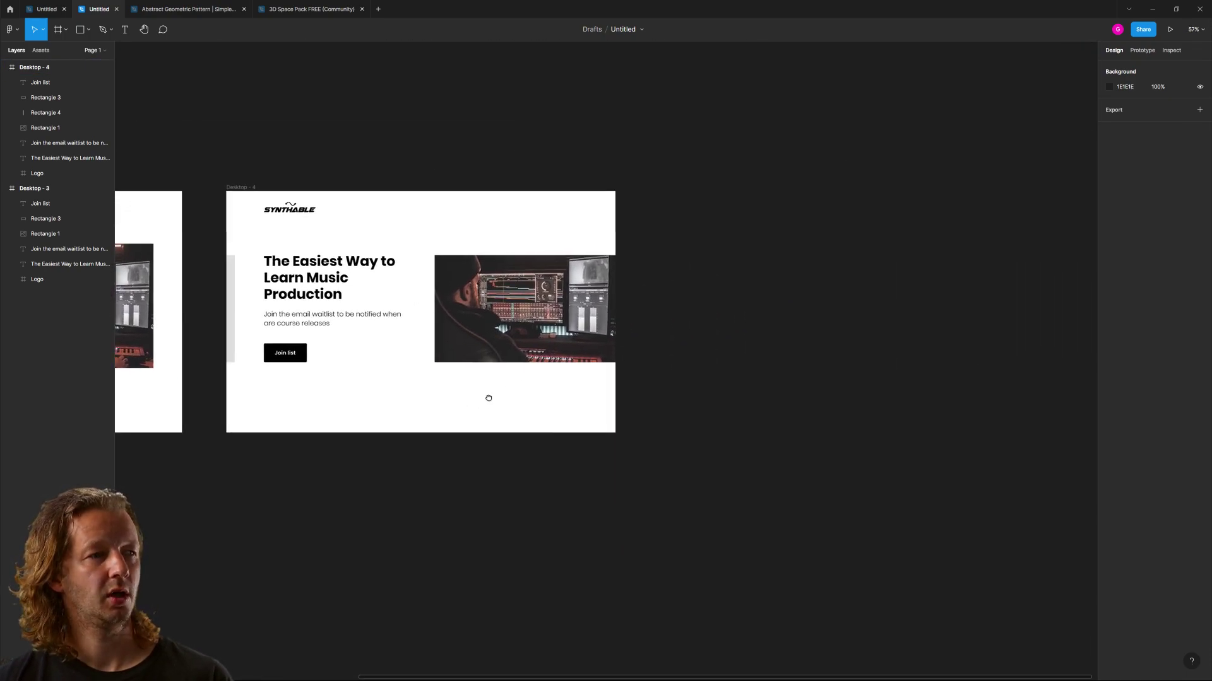
drag(237, 188, 671, 188)
click(756, 140)
drag(849, 165, 794, 164)
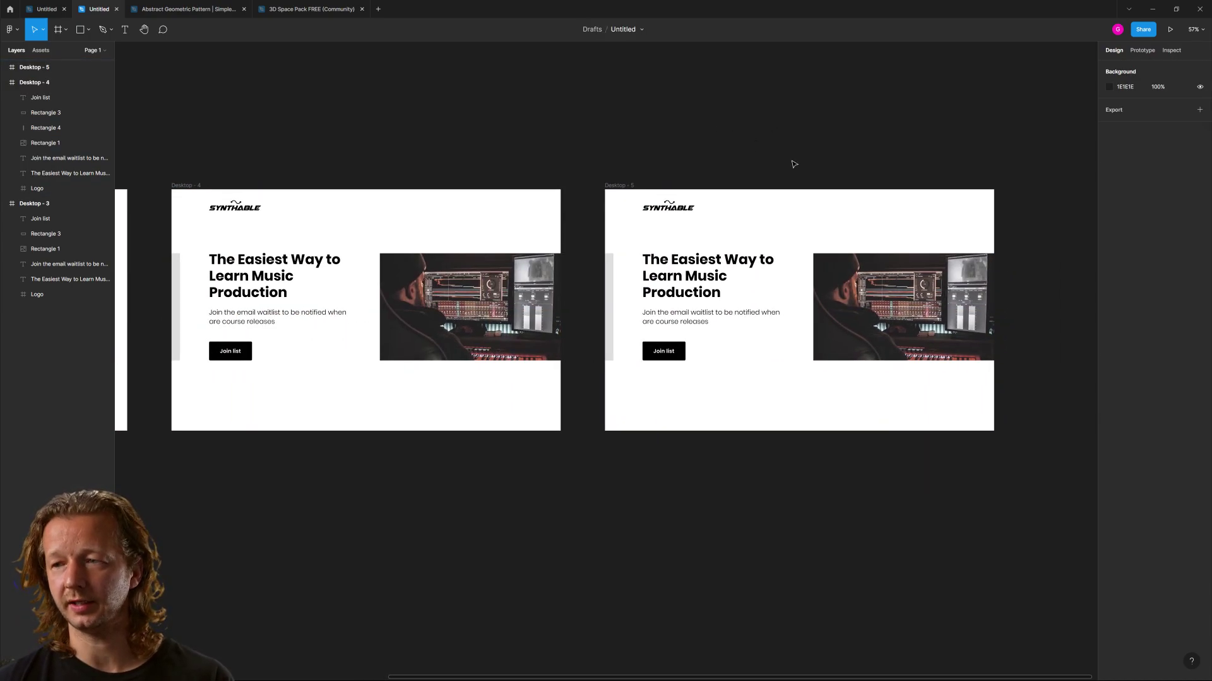
- Delete the grey strip from the left edge of the third frame
scroll(814, 302, up, 4)
drag(793, 320, 641, 322)
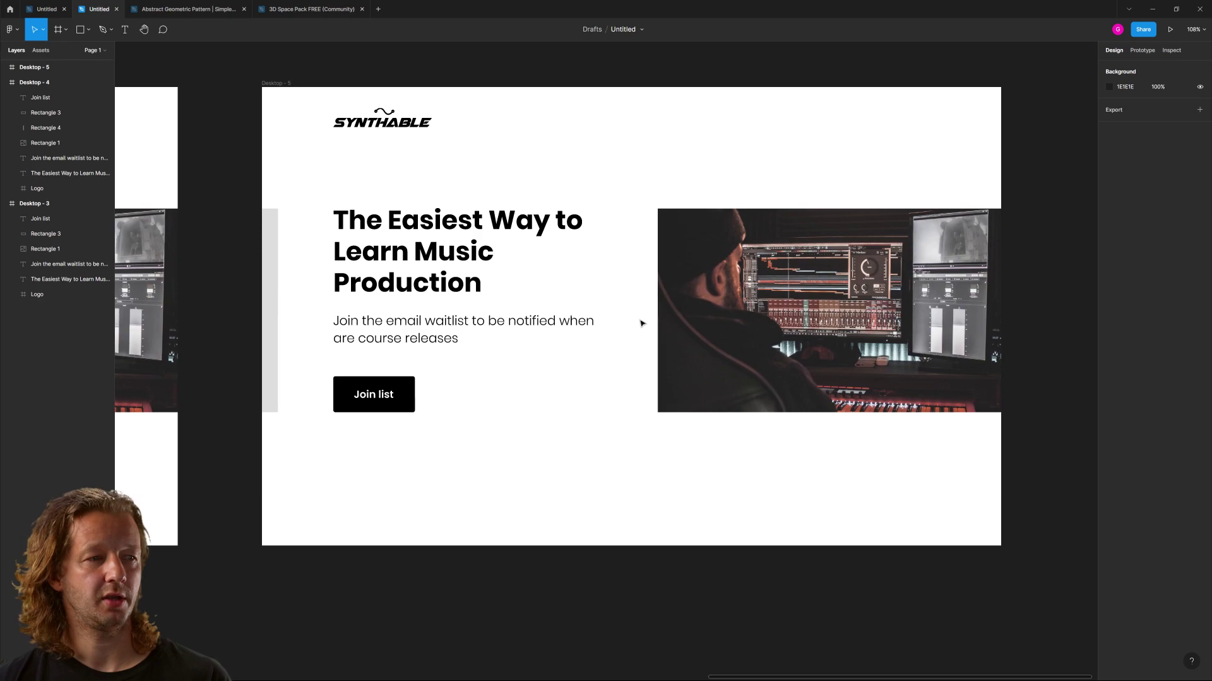
click(274, 274)
key(Delete)
- Enlarge the third frame's photo to cover the frame's full height on the right side, slightly overrunning its top, right and bottom edges
click(663, 282)
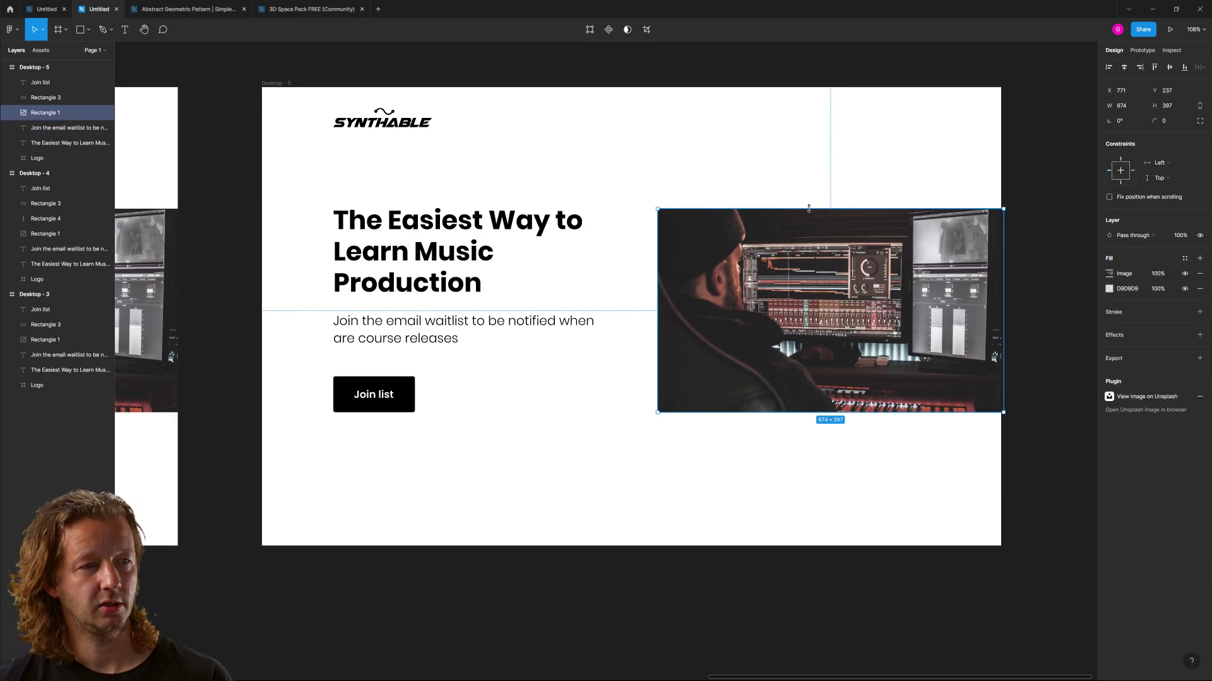
drag(808, 208, 833, 221)
drag(995, 234, 1002, 235)
click(1042, 275)
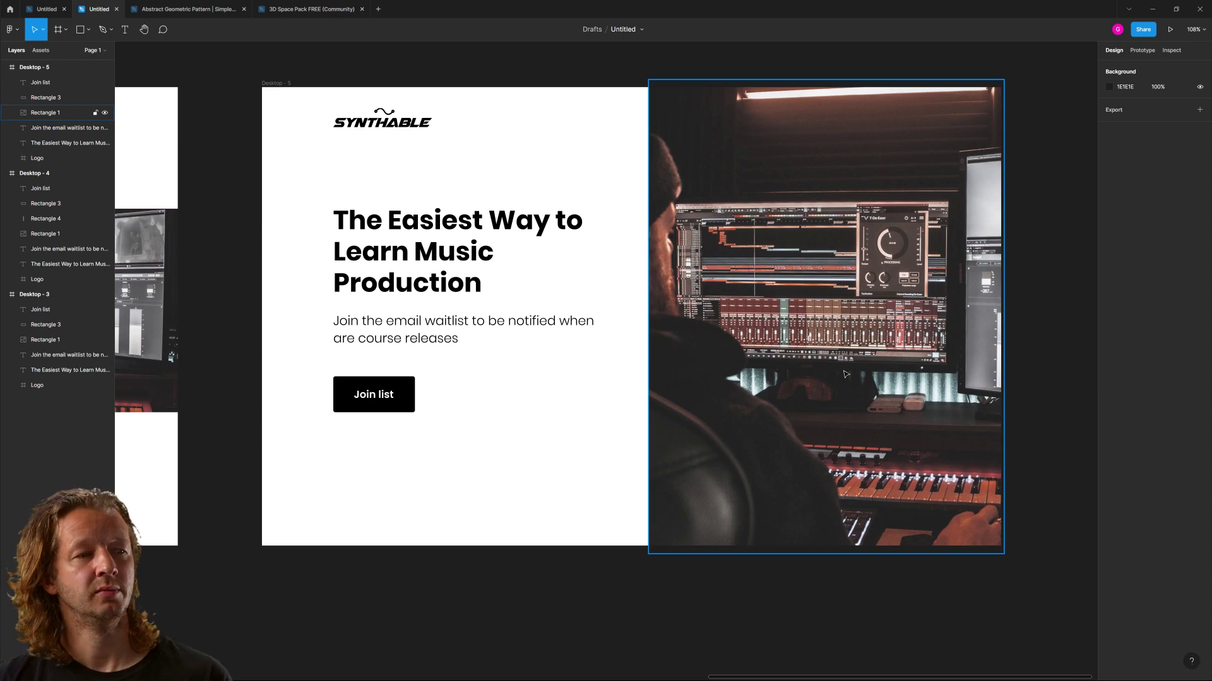
scroll(541, 410, down, 5)
scroll(543, 467, down, 1)
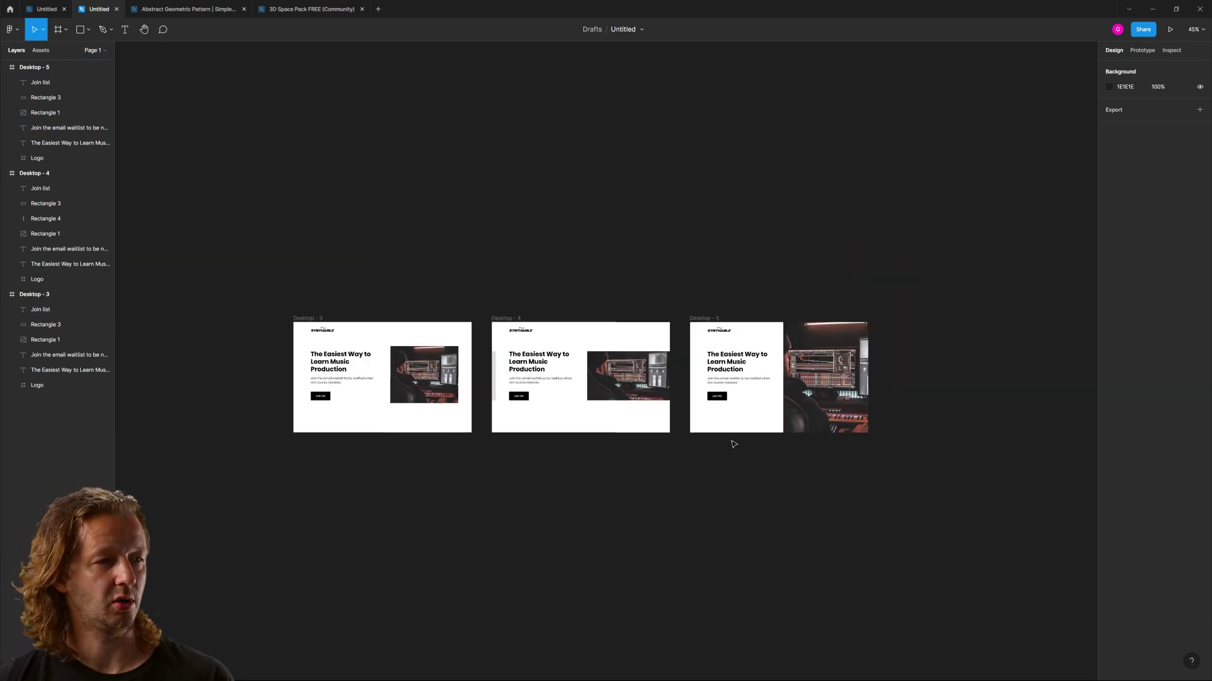
drag(641, 489, 695, 476)
scroll(676, 476, up, 2)
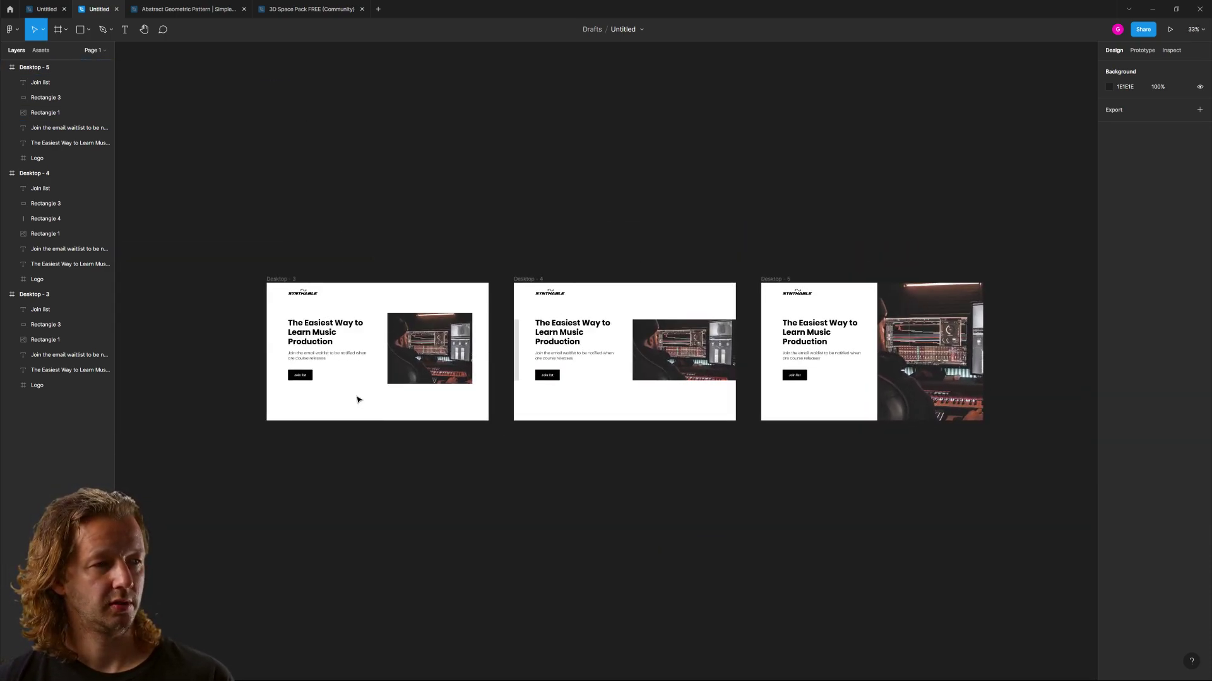
- Duplicate the third frame with the full-height photo and place the copy to its right
scroll(330, 369, up, 4)
scroll(667, 378, down, 3)
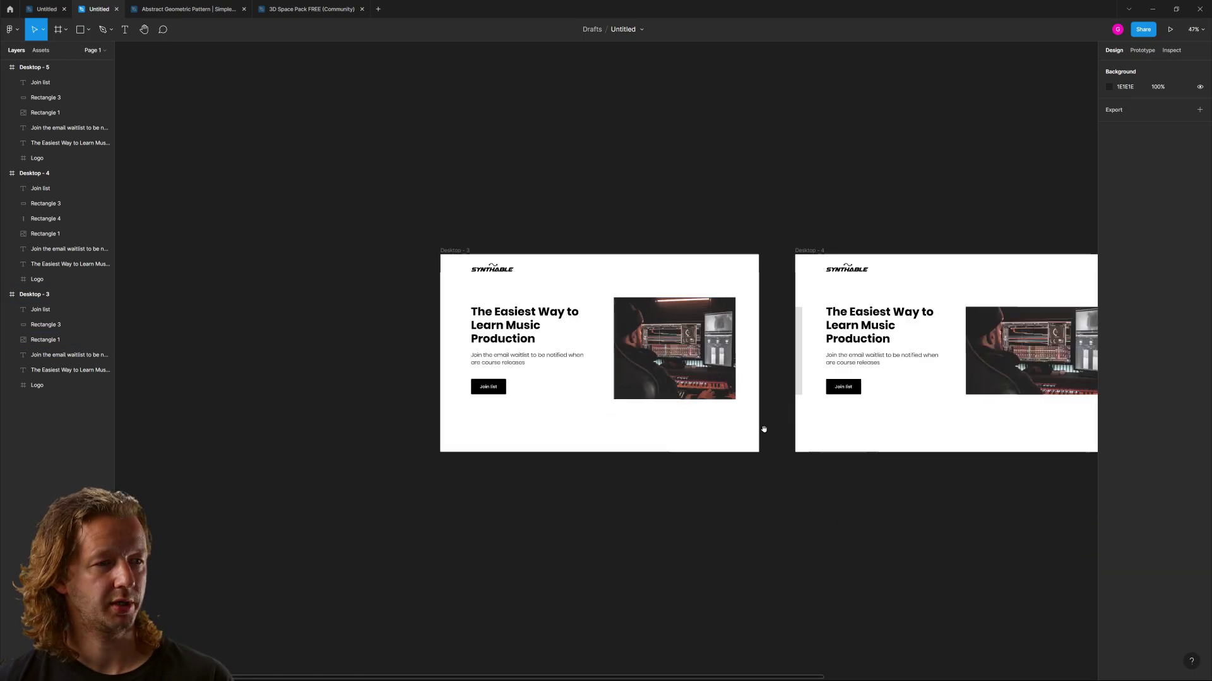
scroll(764, 429, right, 5)
scroll(441, 419, up, 4)
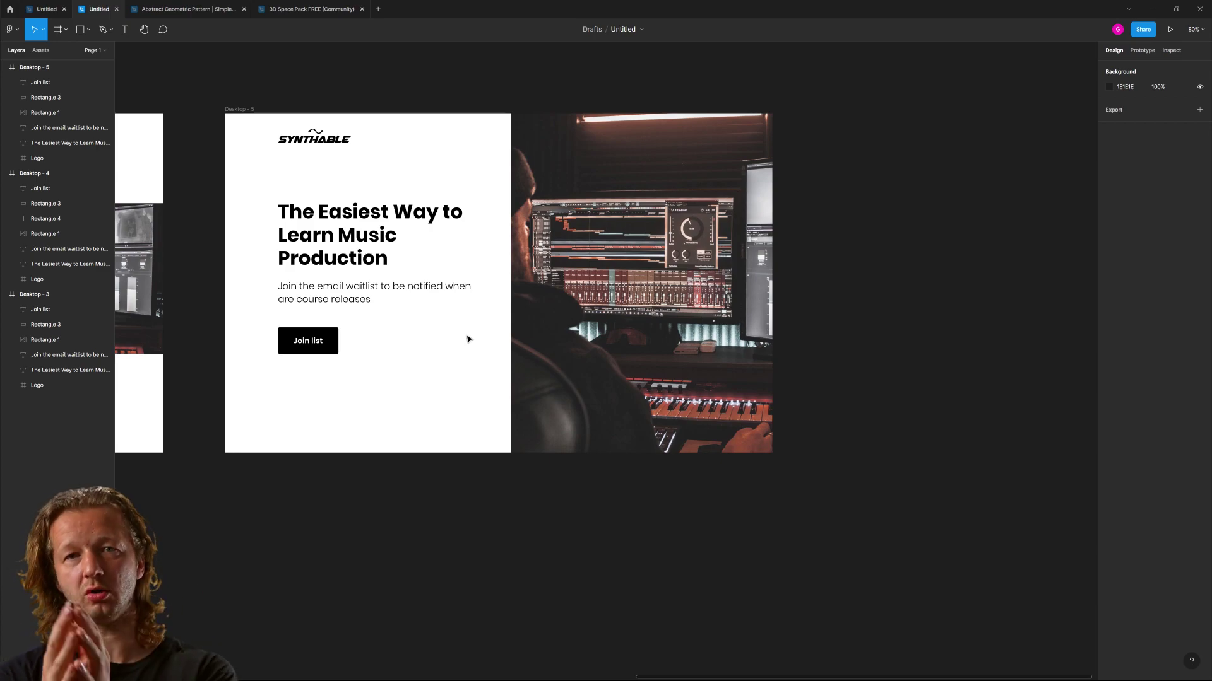
scroll(527, 375, down, 1)
drag(468, 389, 374, 428)
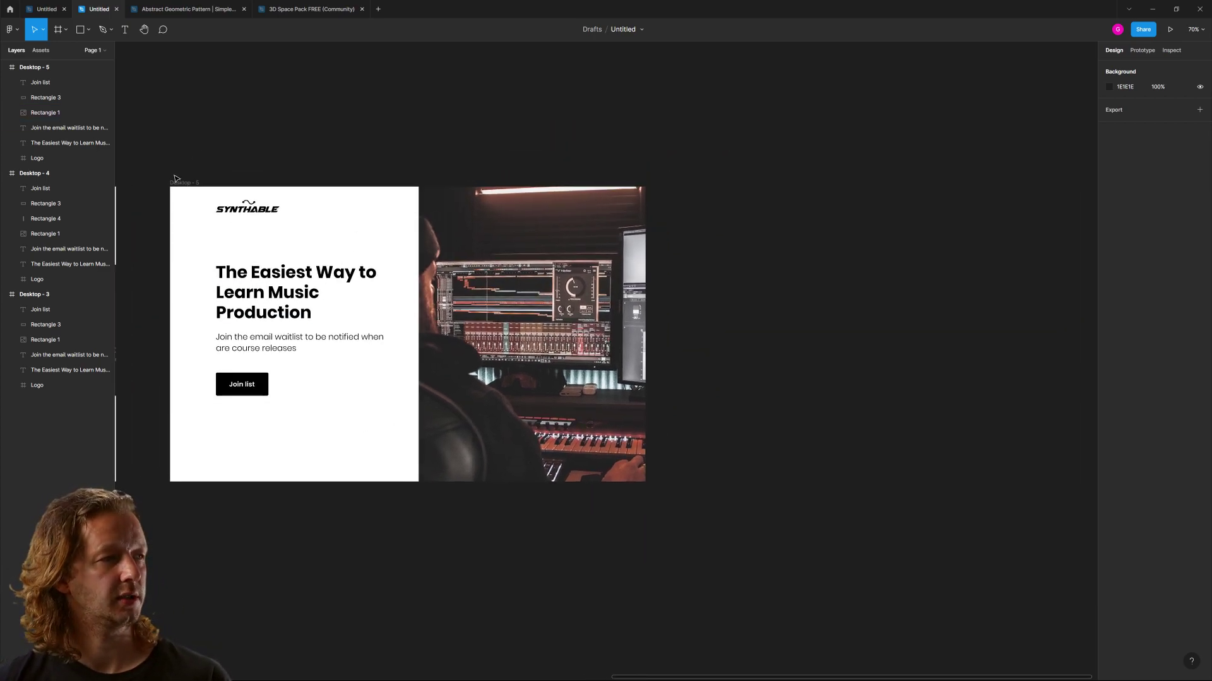
drag(178, 182, 693, 181)
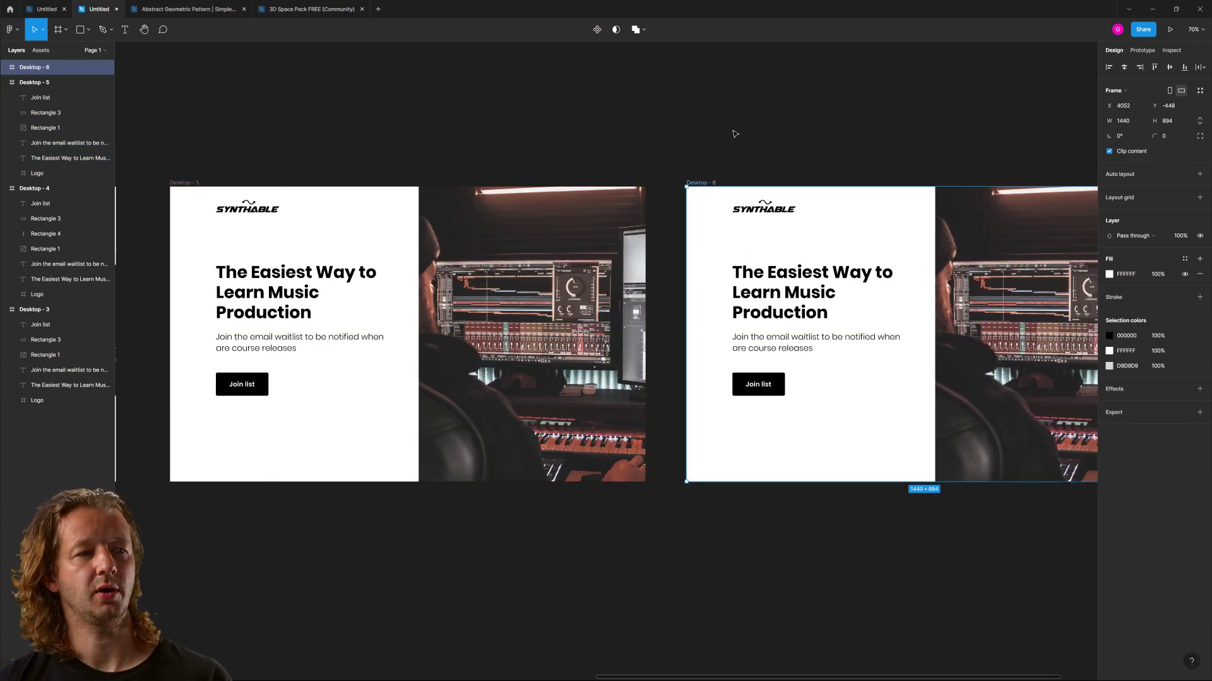
click(734, 132)
- Move the fourth frame's photo down and right to X 806, Y 223, and round all its corners to radius 313
drag(762, 132, 395, 111)
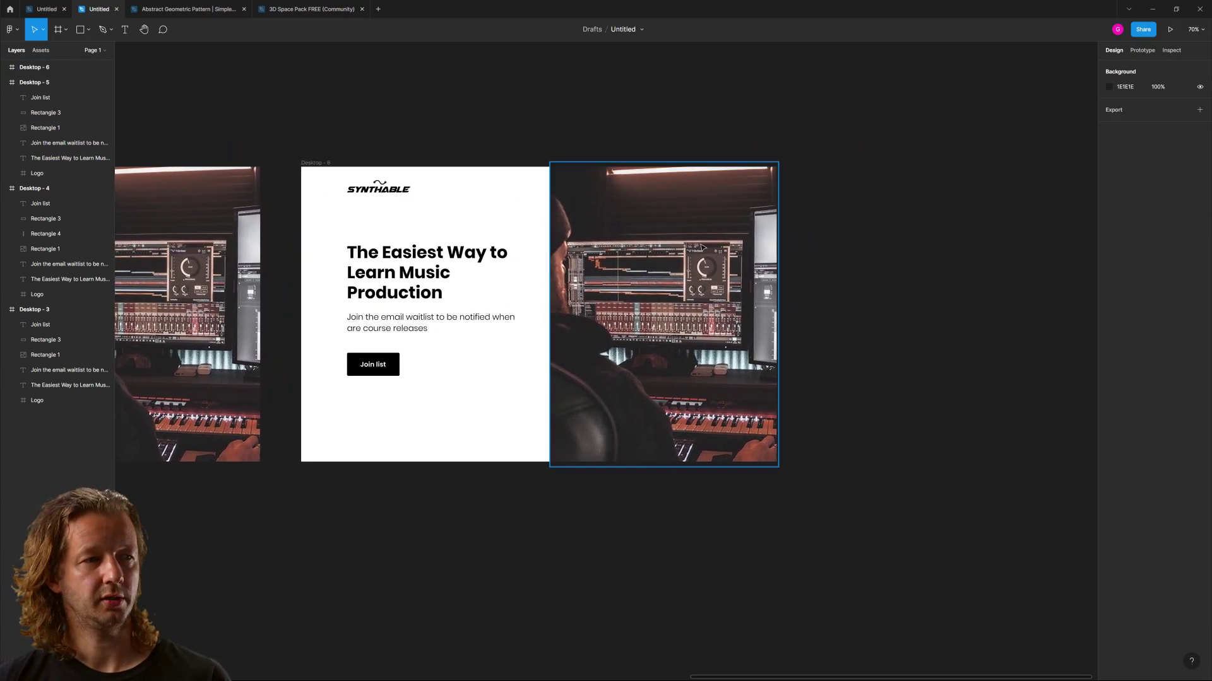
scroll(693, 234, up, 3)
drag(579, 236, 640, 313)
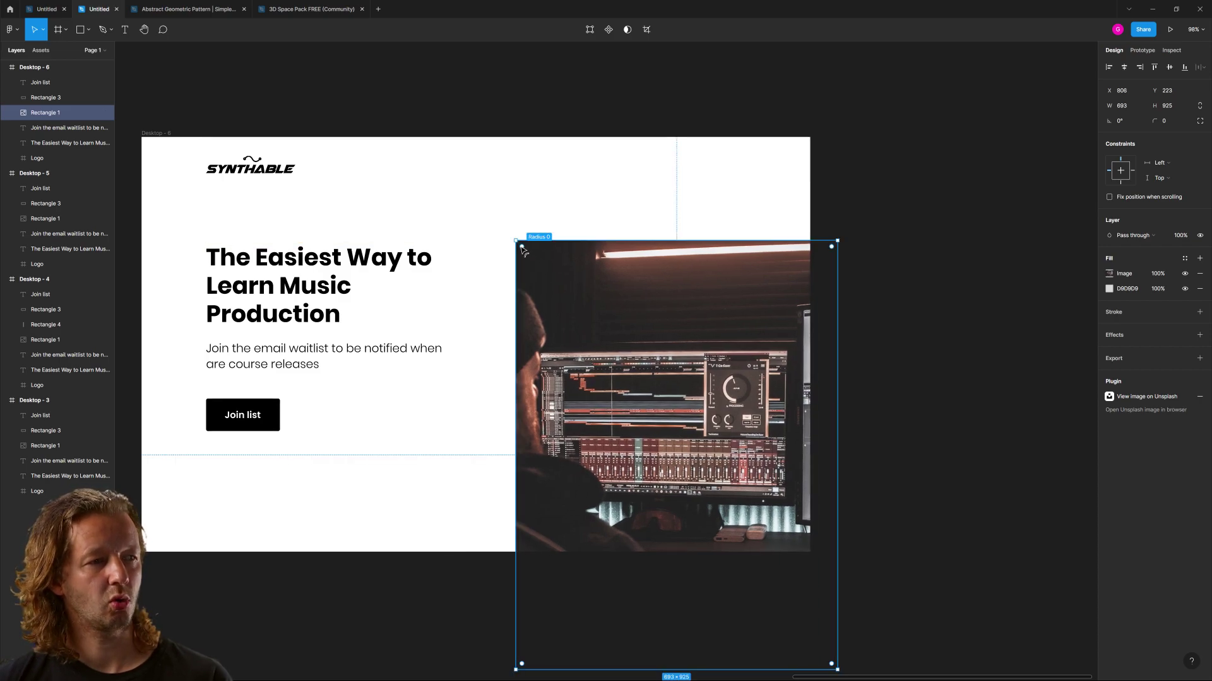
drag(522, 248, 703, 381)
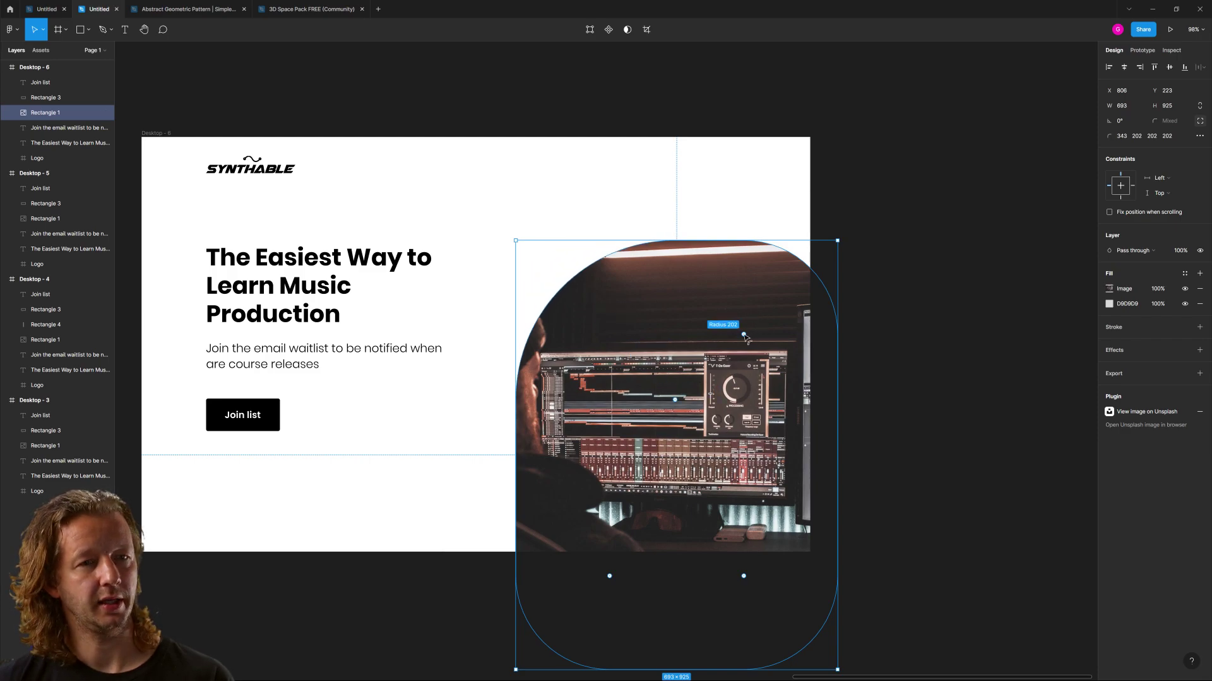
drag(745, 339, 688, 383)
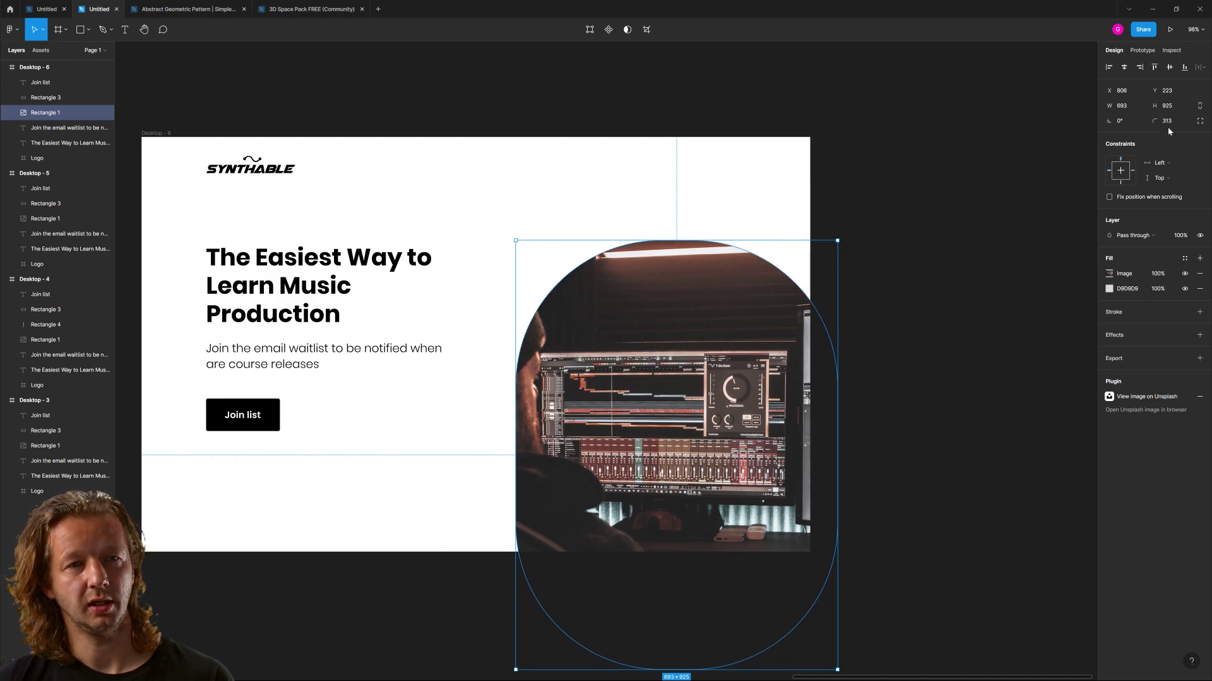
- Set the photo's top-right, bottom-right and bottom-left corner radii to 0, keeping only the top-left corner rounded
click(1199, 121)
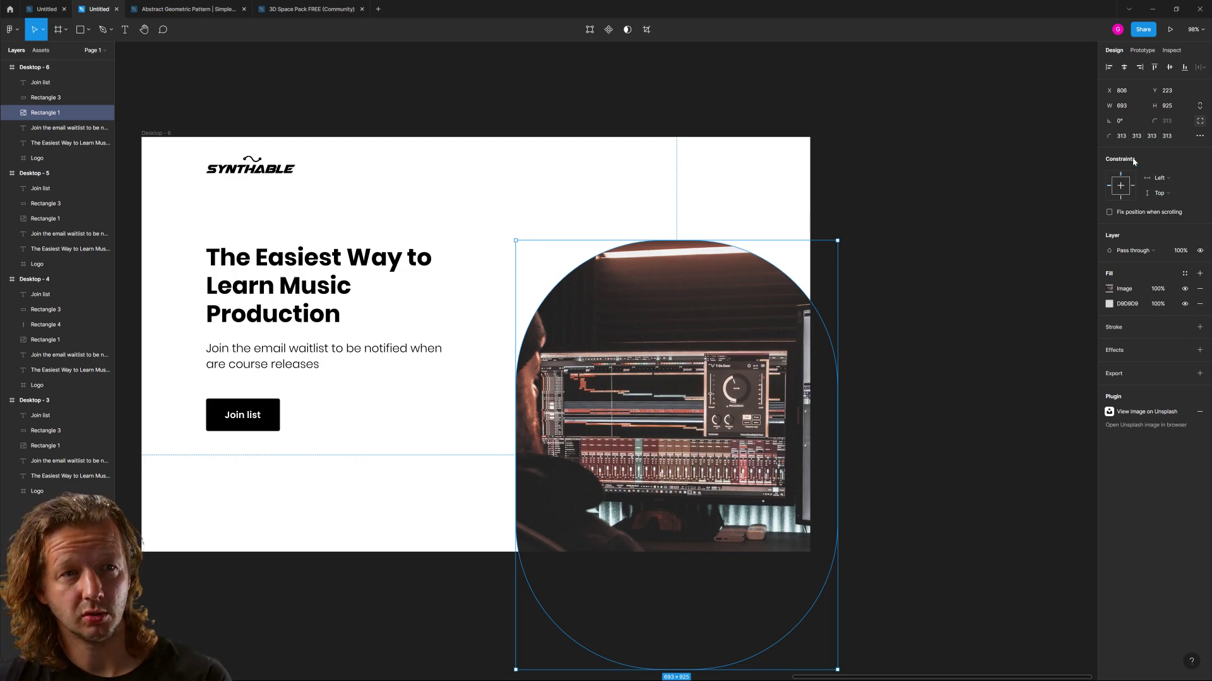
click(1137, 137)
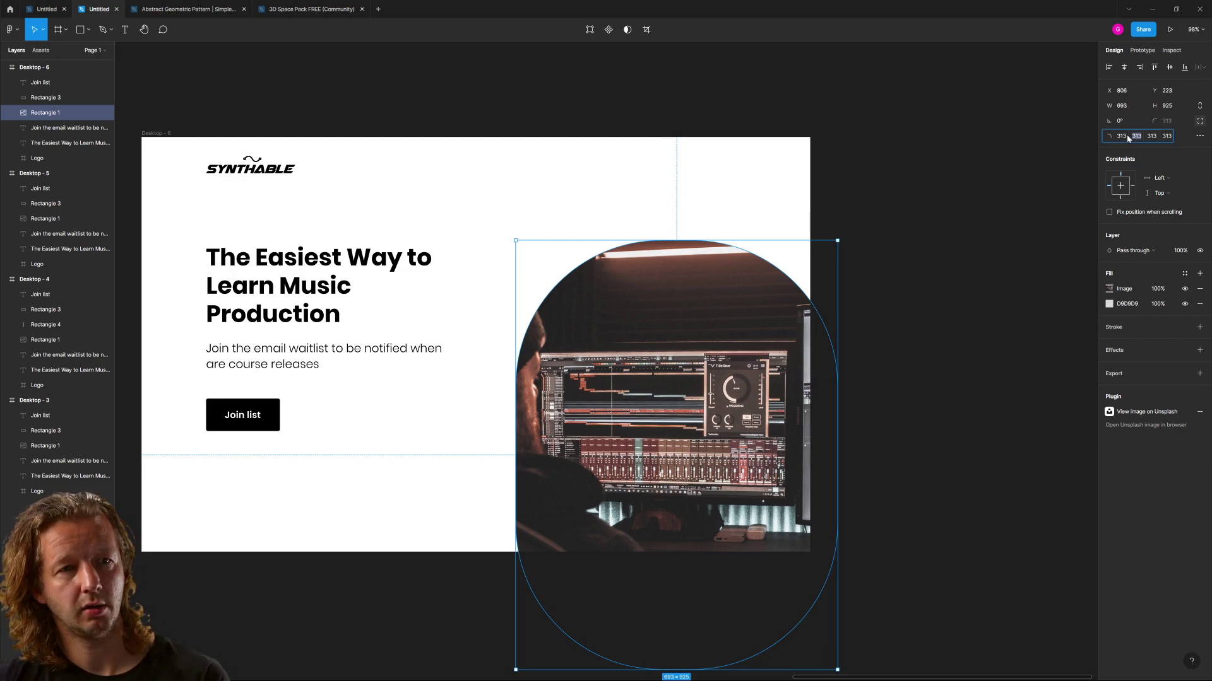
text(0)
key(Return)
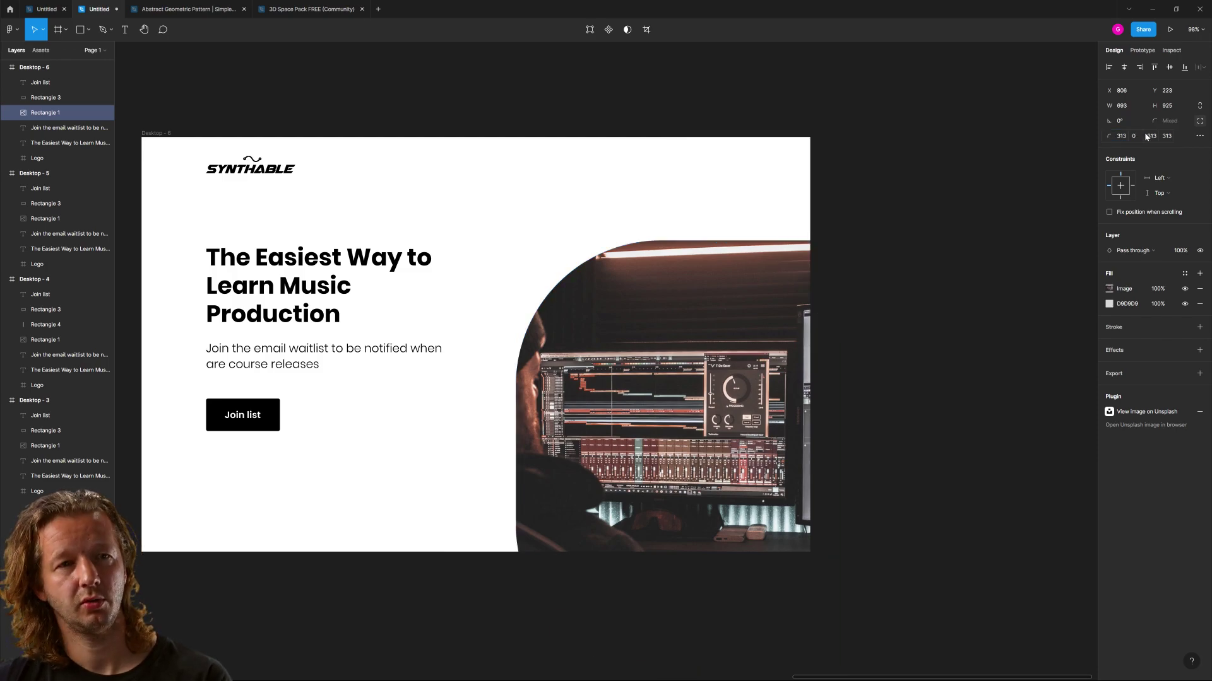
click(1152, 136)
text(0)
key(Return)
click(1167, 135)
text(0)
key(Return)
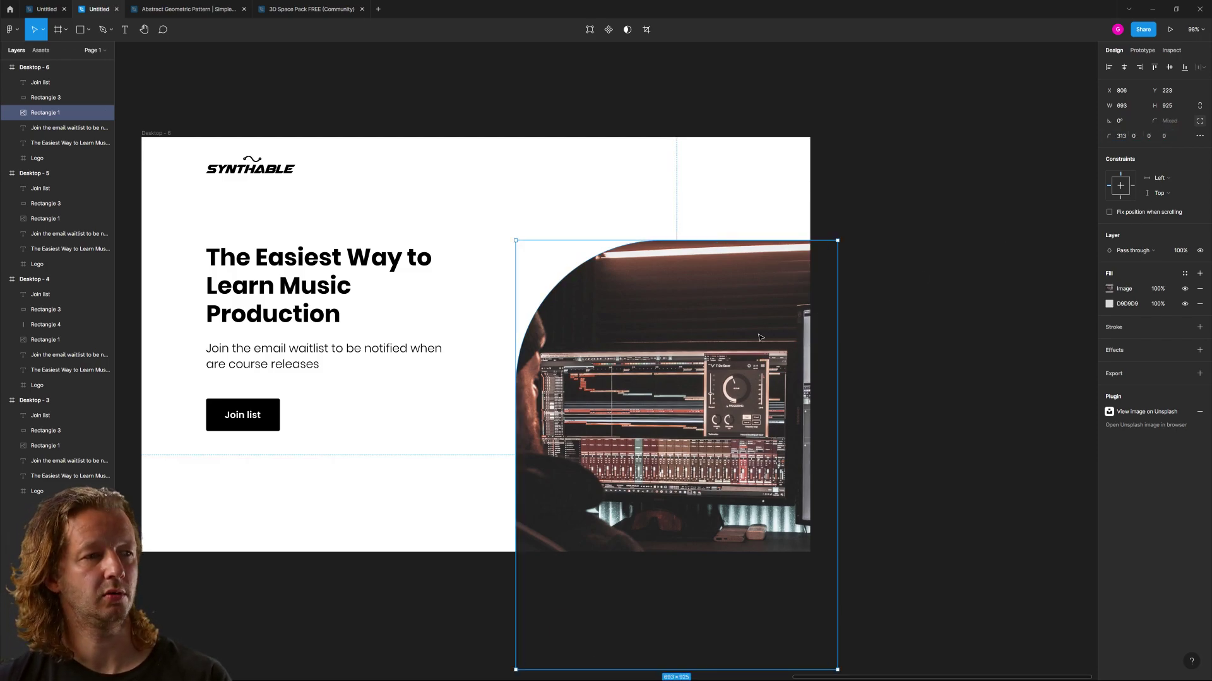
click(906, 343)
- Compare the photo placement and shape across the four hero variations, ending at the version with the rounded corner
scroll(537, 318, down, 3)
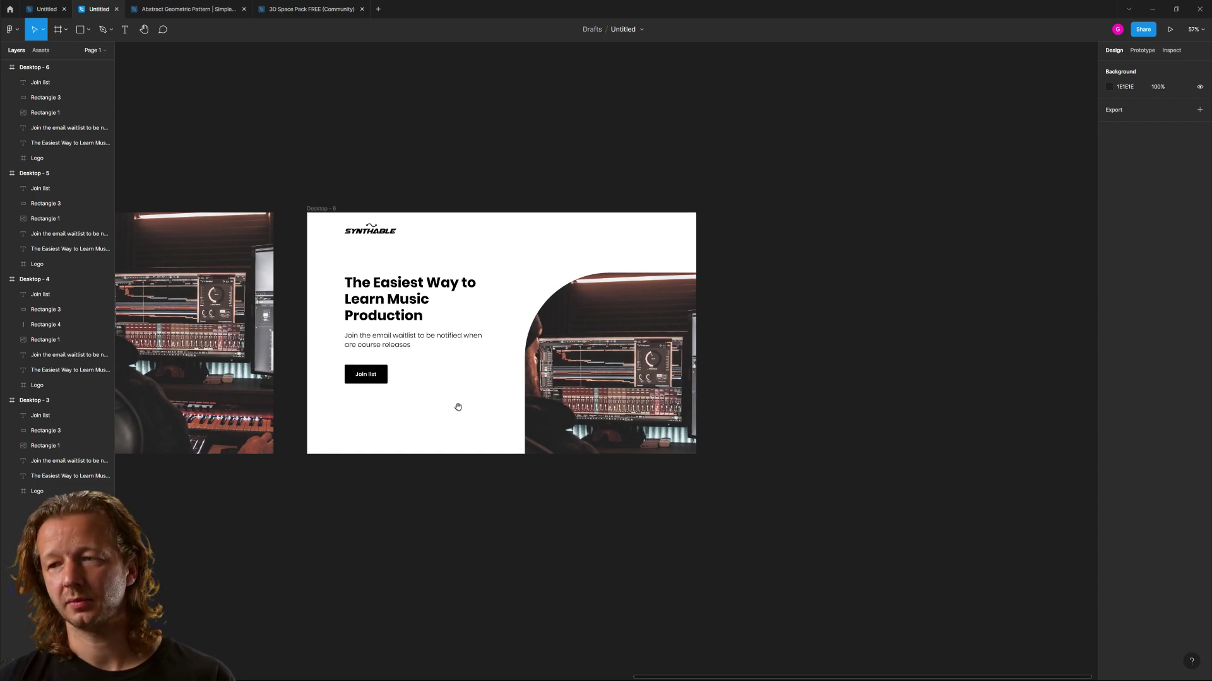
drag(454, 407, 611, 357)
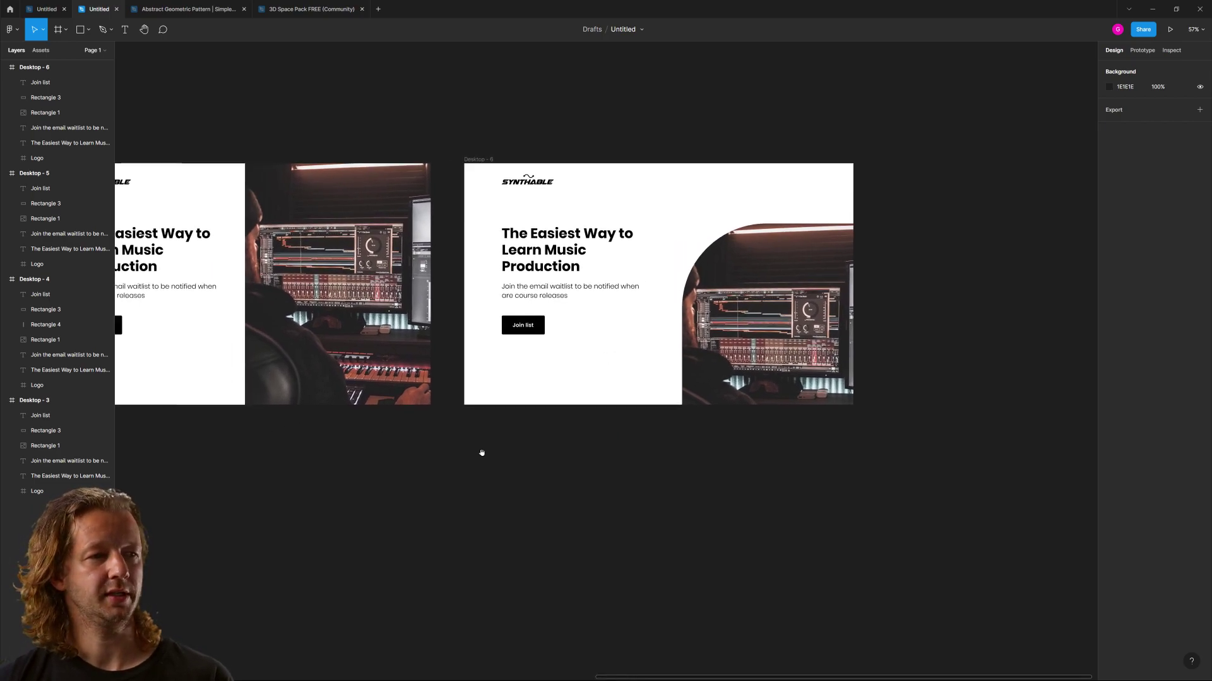
scroll(481, 452, left, 15)
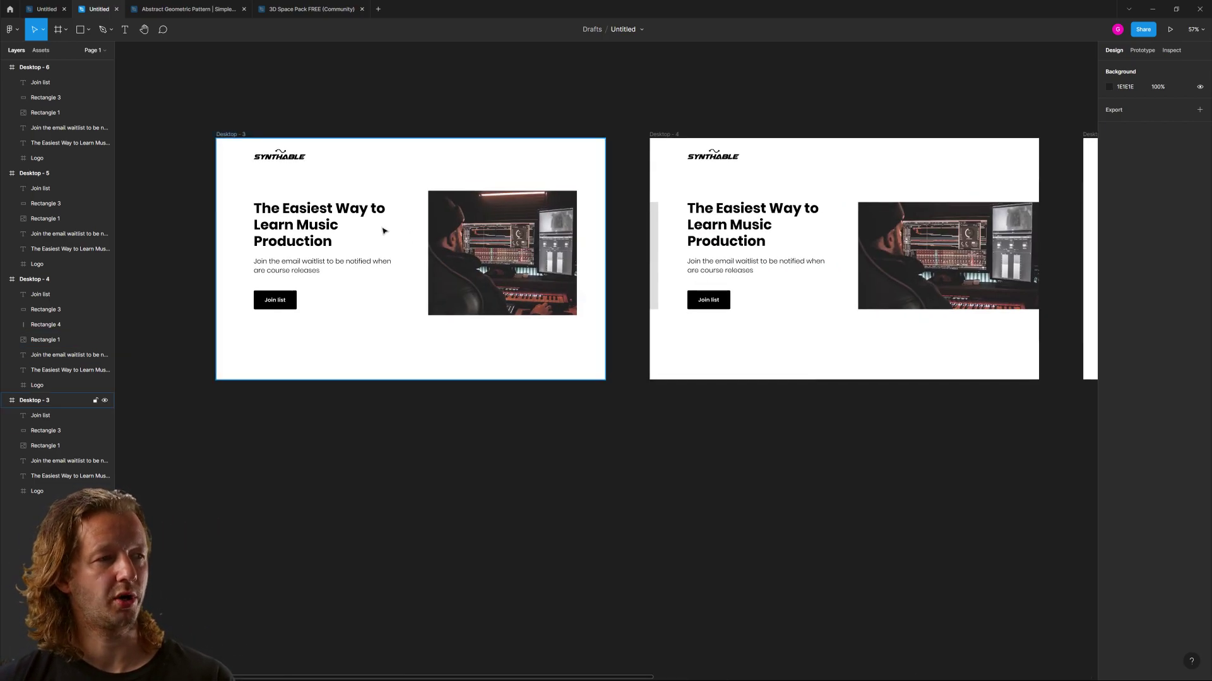
scroll(383, 231, up, 5)
scroll(652, 282, down, 6)
scroll(811, 433, right, 10)
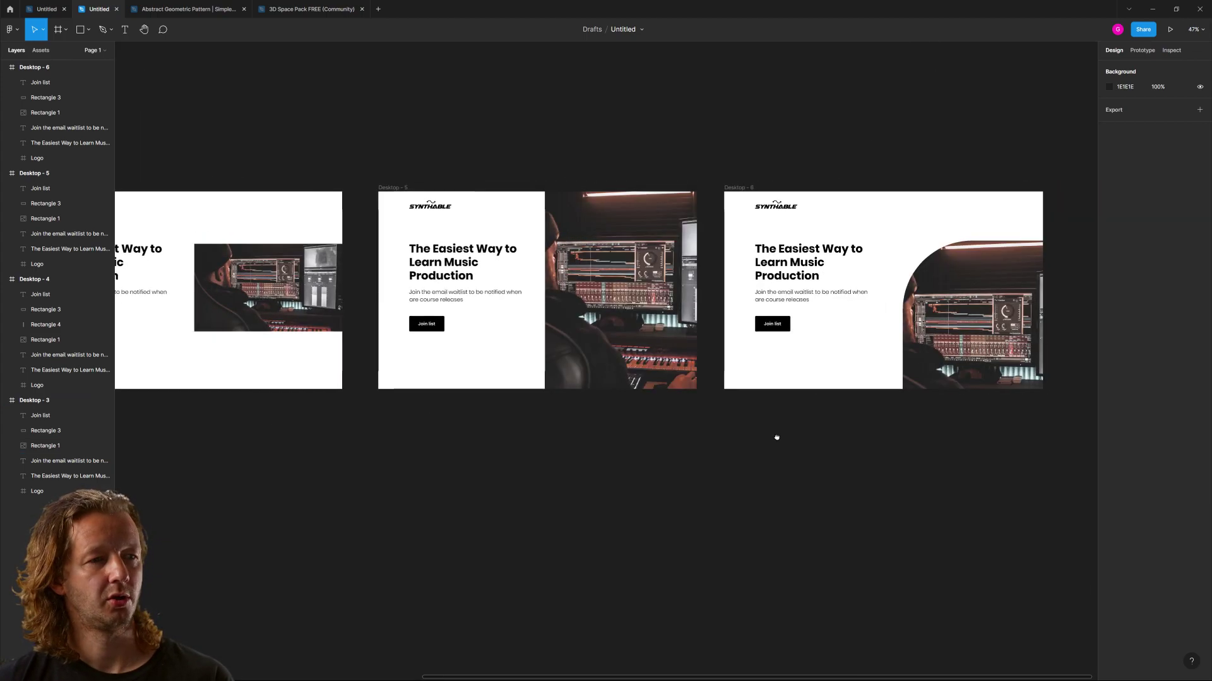
drag(908, 441, 408, 430)
scroll(358, 330, up, 3)
drag(344, 306, 435, 374)
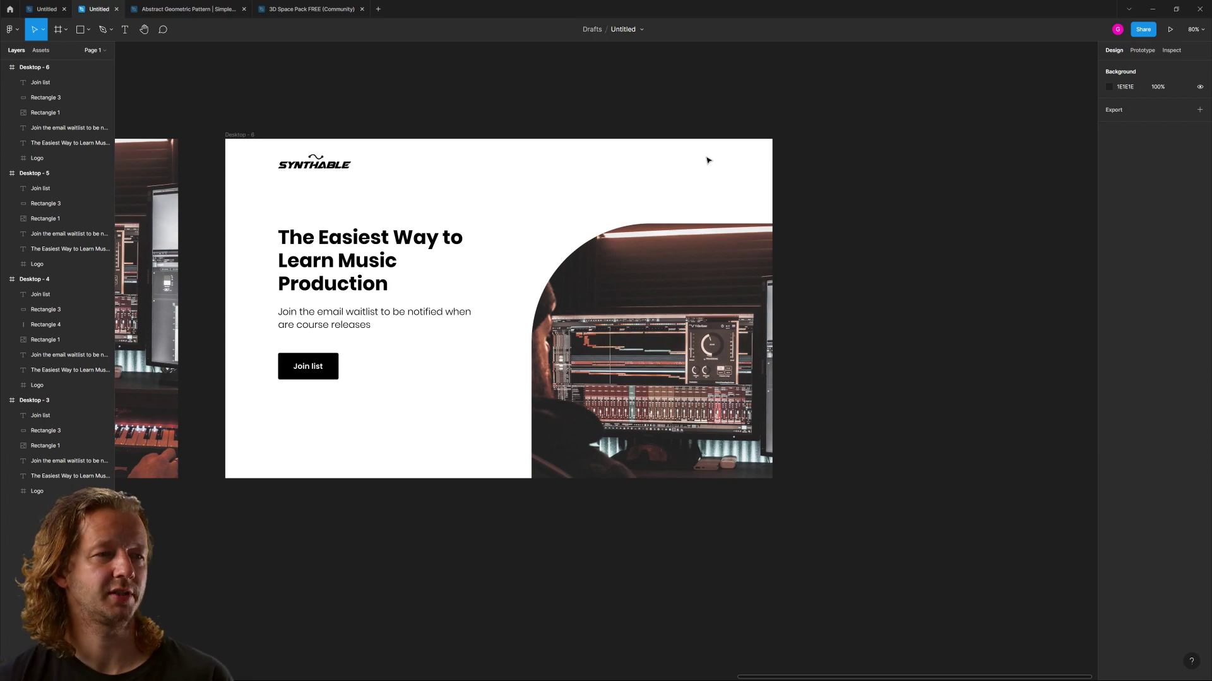
drag(698, 154, 534, 177)
scroll(555, 257, down, 3)
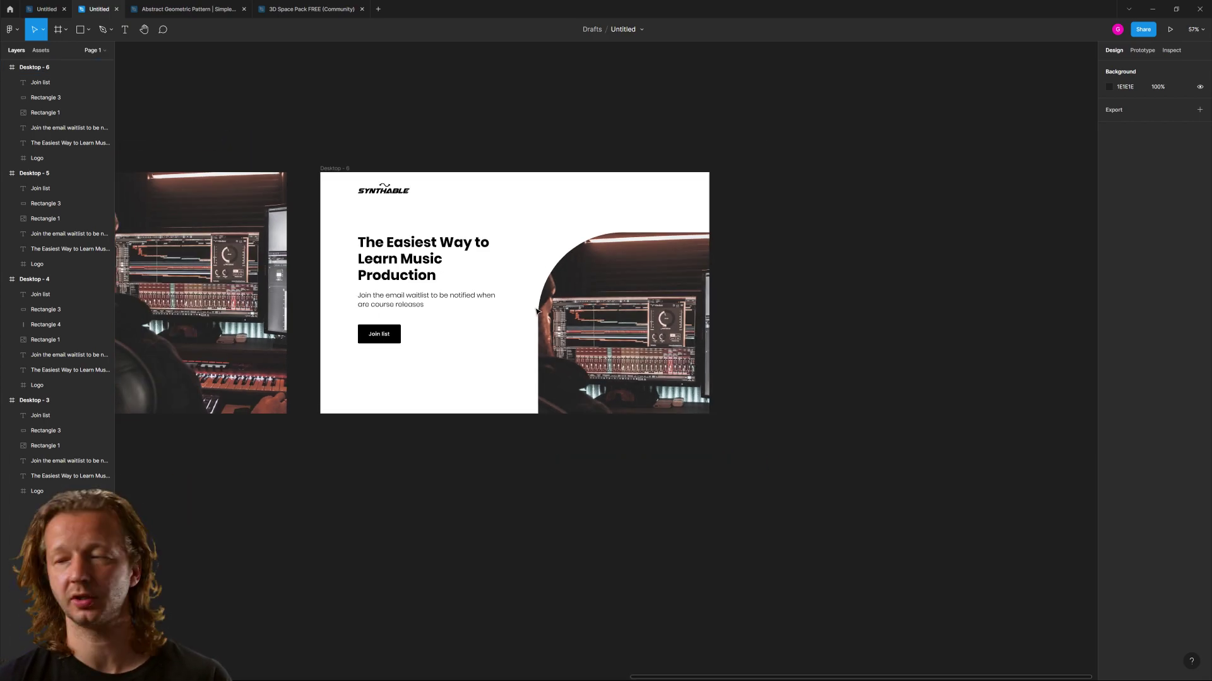
scroll(535, 310, right, 3)
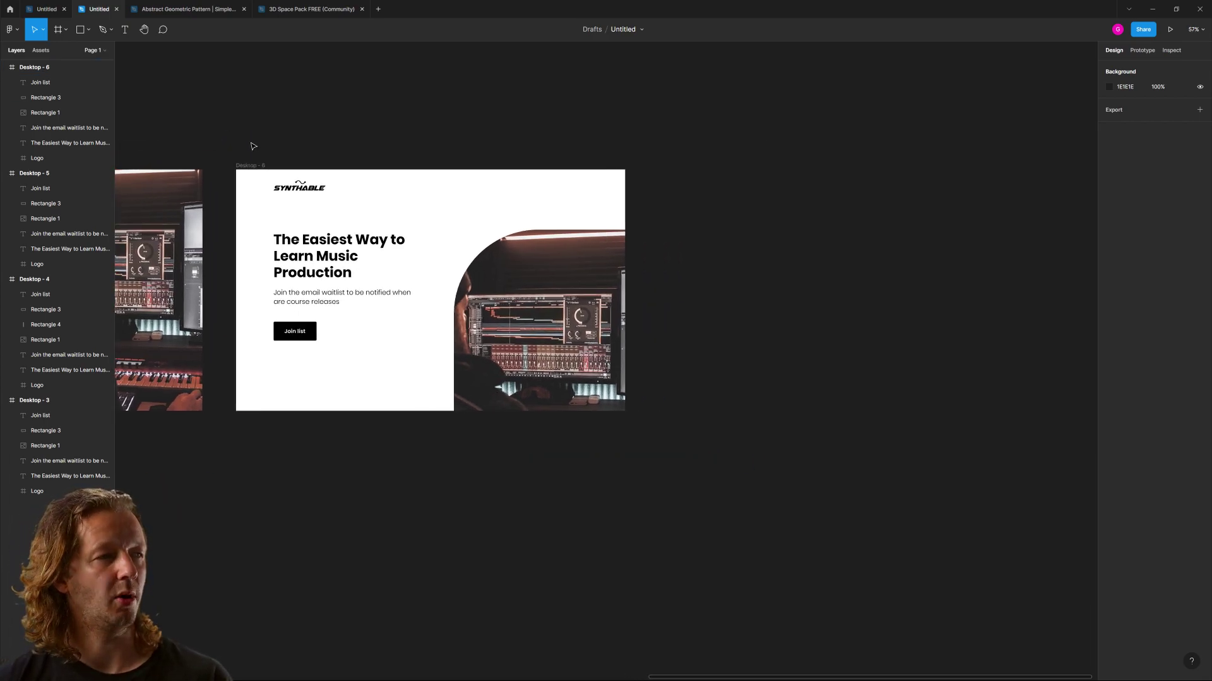
scroll(358, 335, down, 7)
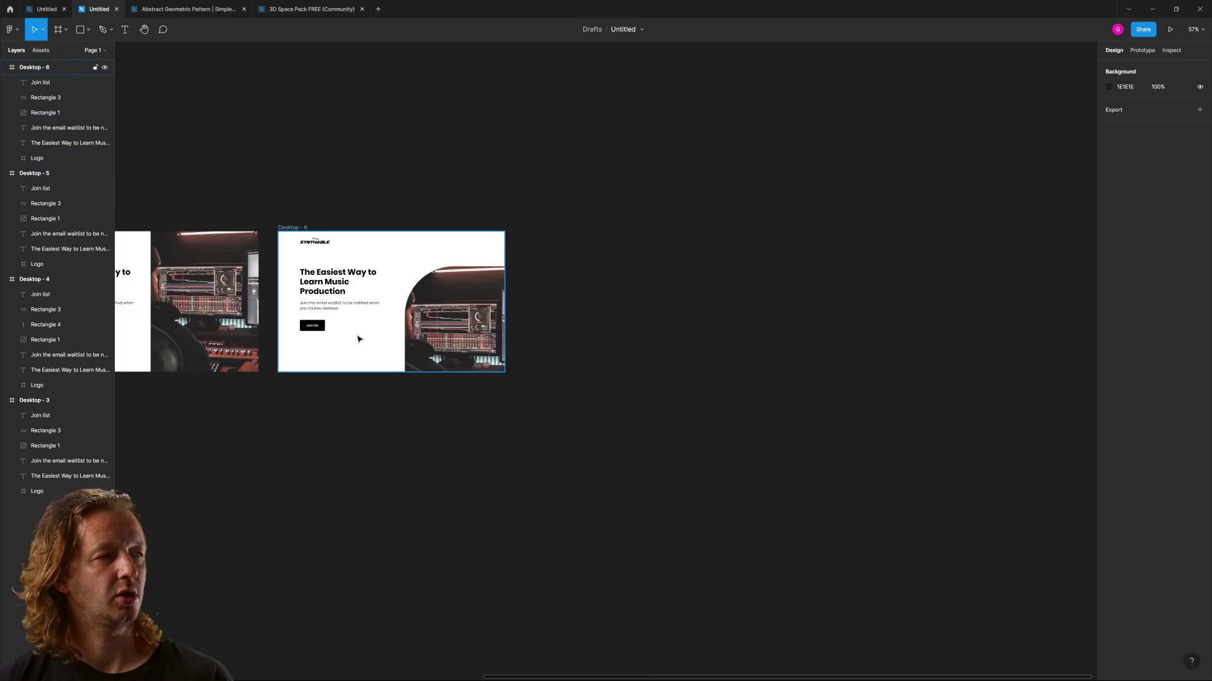
- Duplicate the first frame with the boxed photo and place the copy to the right of the fourth frame
drag(448, 455, 864, 430)
click(266, 266)
key(ctrl+d)
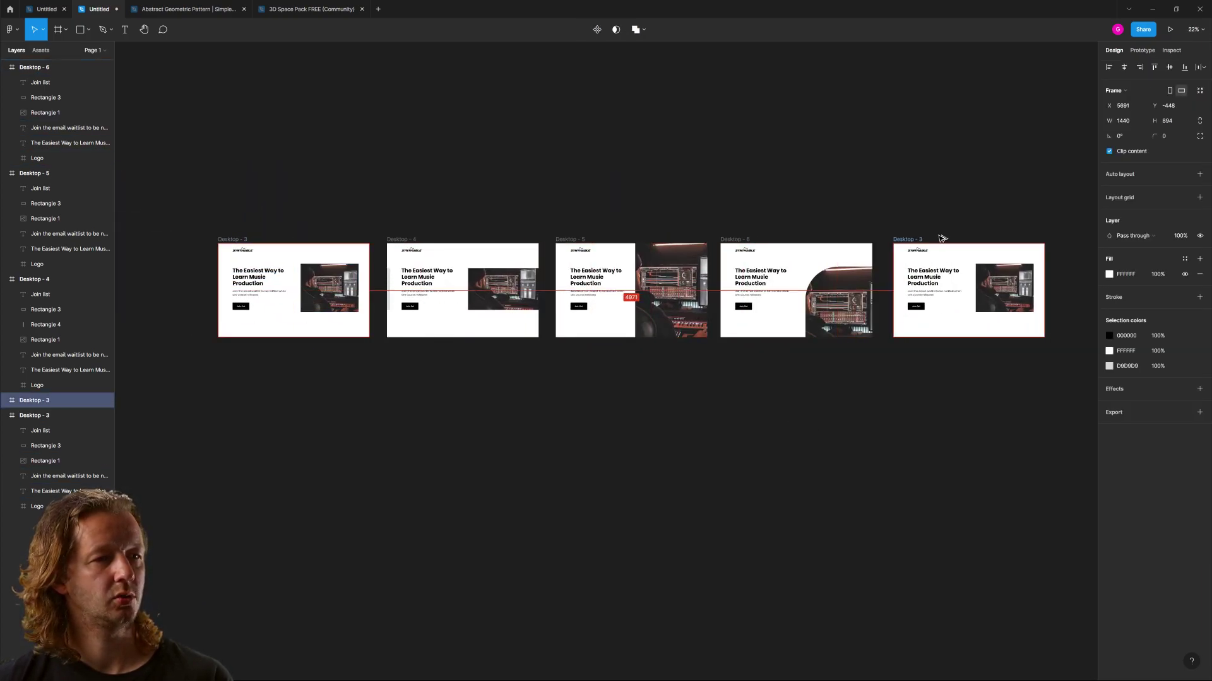
click(950, 207)
- Enlarge the fifth frame's photo to fill the frame's right half, overrunning its top, right and bottom edges
scroll(726, 218, right, 5)
scroll(522, 222, up, 10)
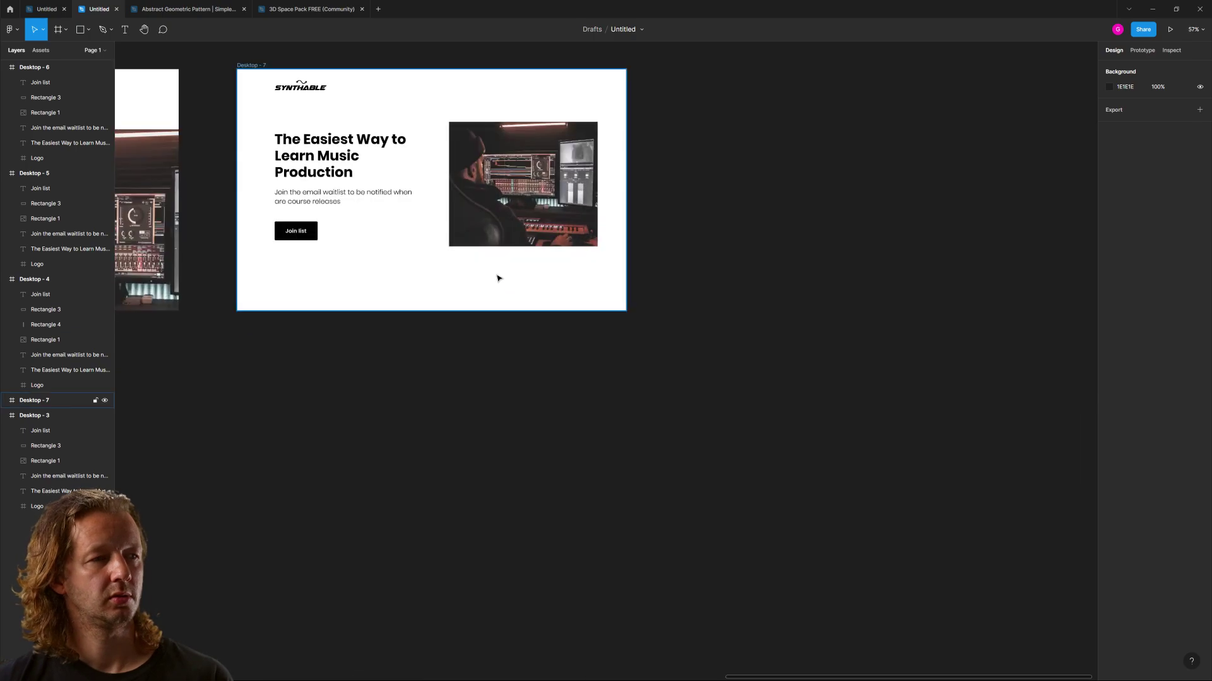
scroll(622, 334, down, 3)
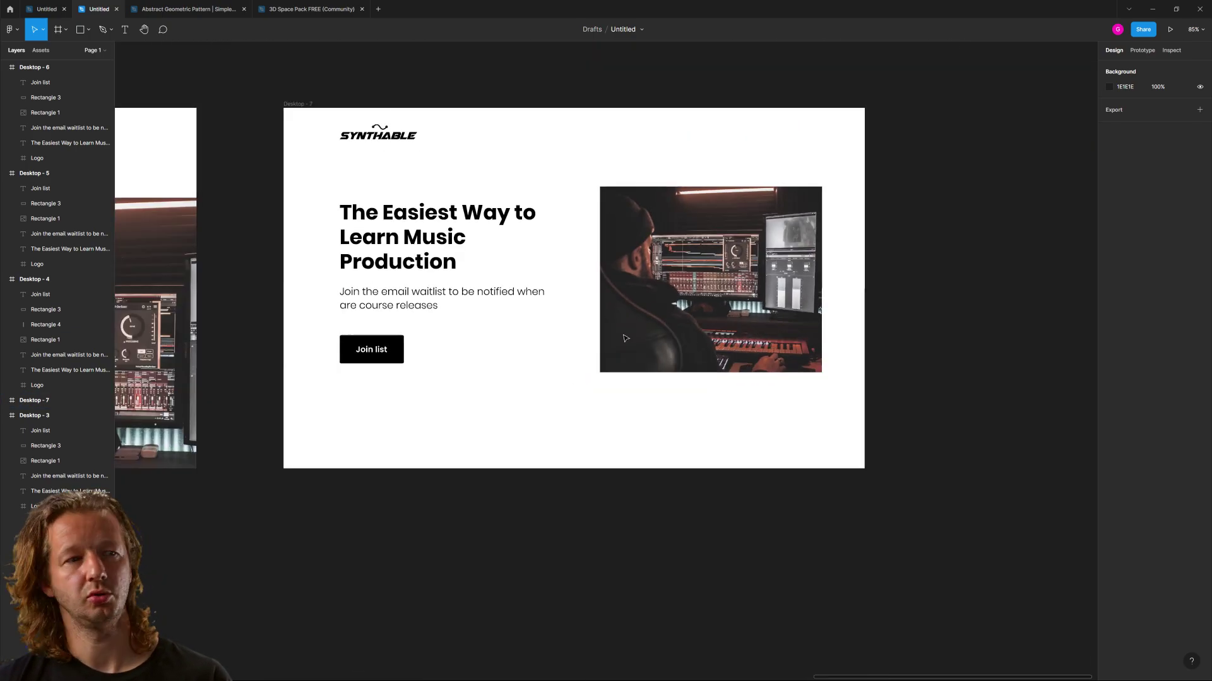
click(622, 334)
drag(822, 372, 886, 497)
drag(630, 187, 574, 184)
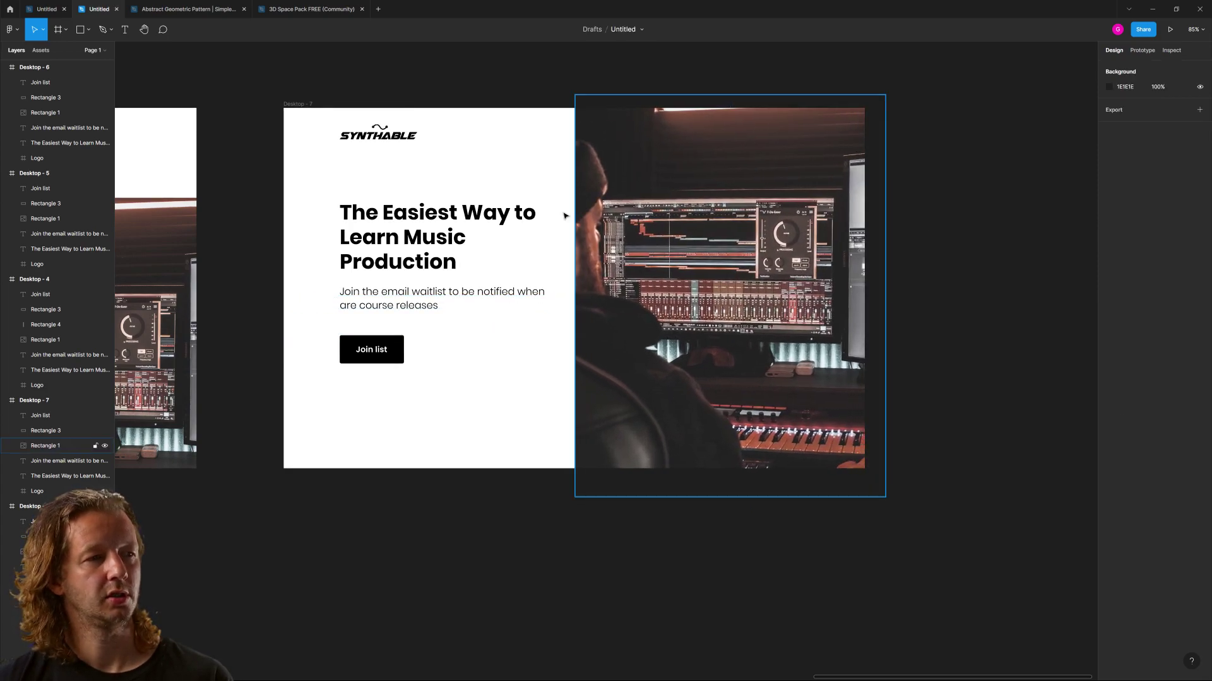
click(166, 62)
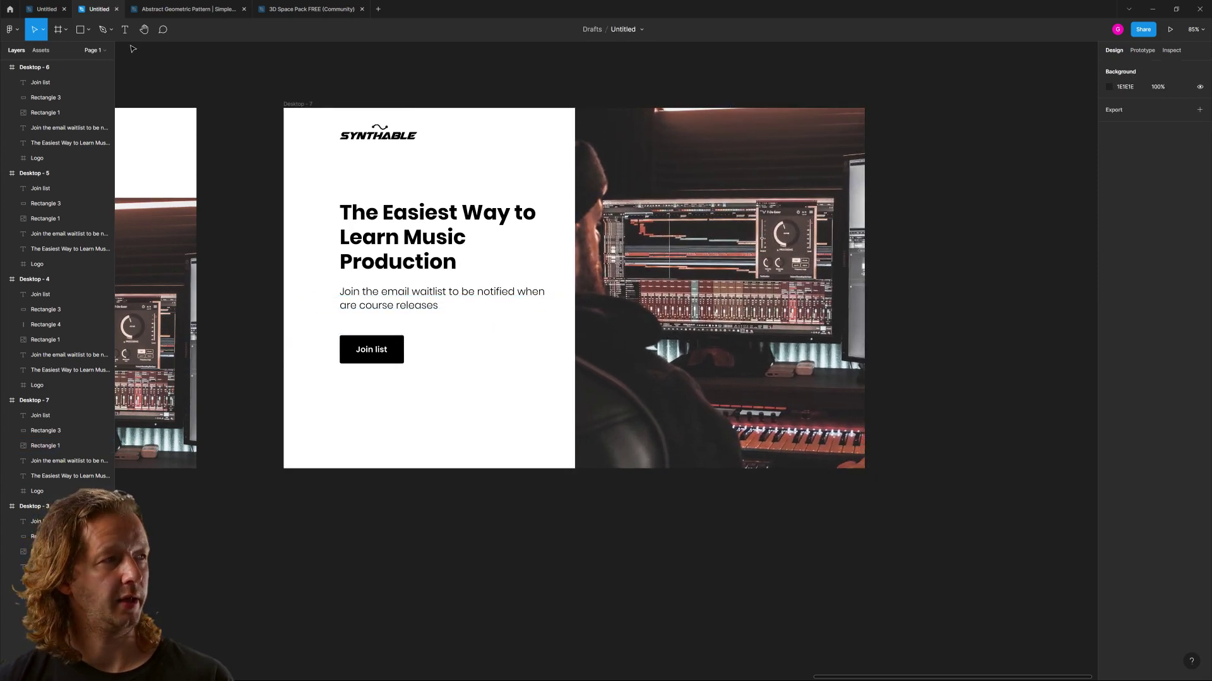
- Draw a 940 × 940 circle over the fifth frame's photo, running past the frame's right and bottom edges
click(88, 30)
click(94, 89)
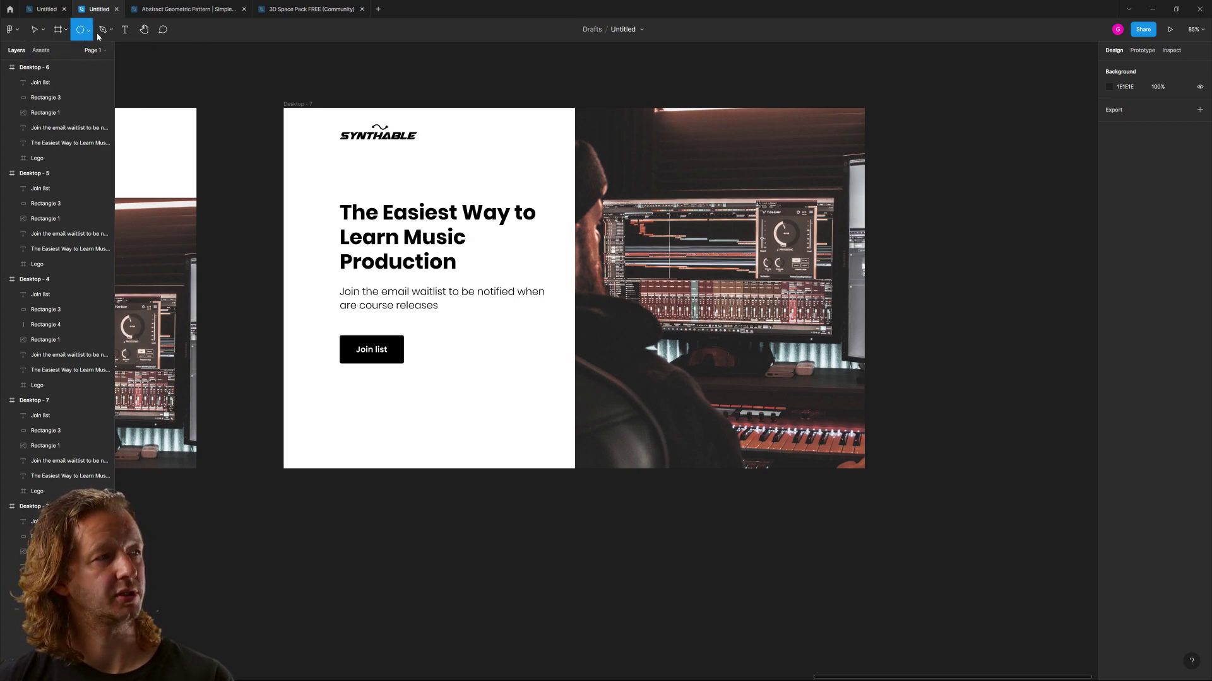
drag(665, 231, 962, 565)
drag(766, 403, 779, 388)
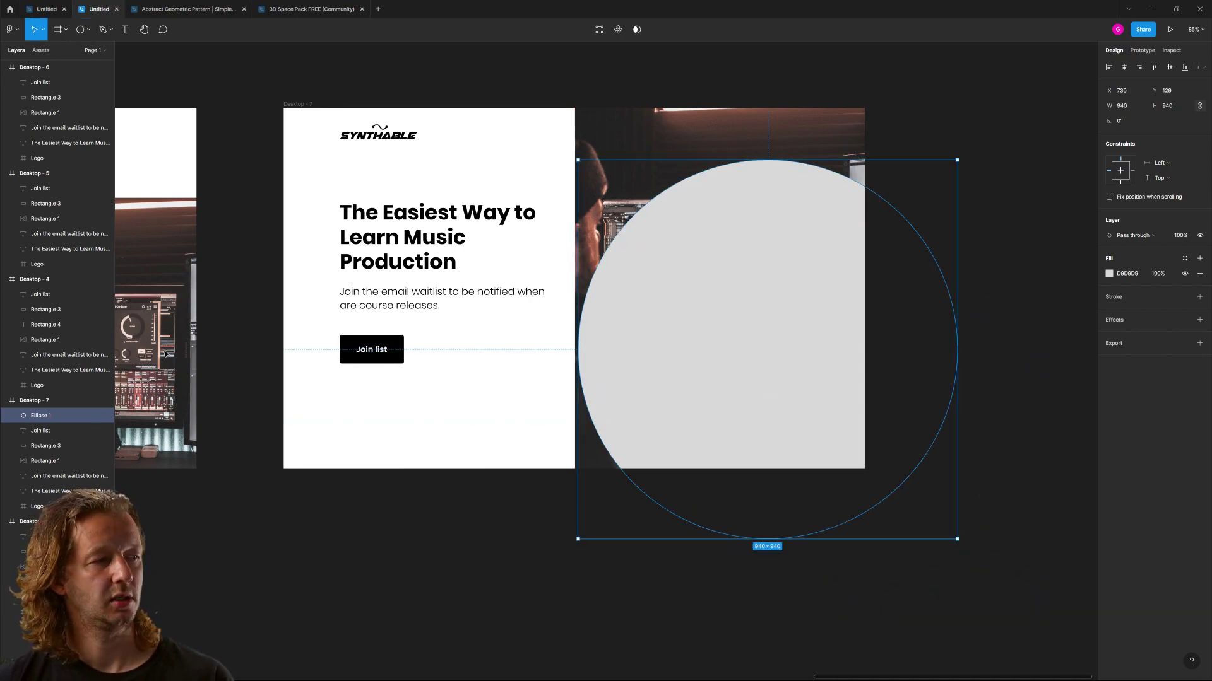
- Send the circle to the back of the fifth frame's layers and use it to mask the photo
drag(48, 417, 49, 437)
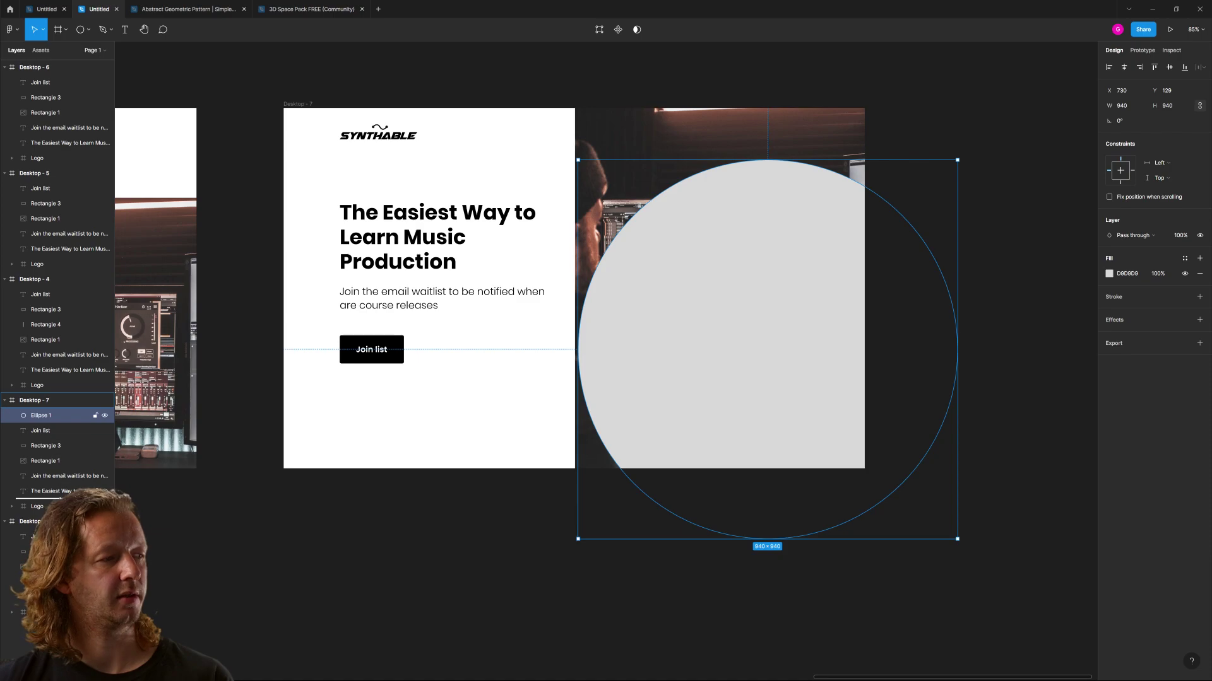
drag(51, 499, 51, 513)
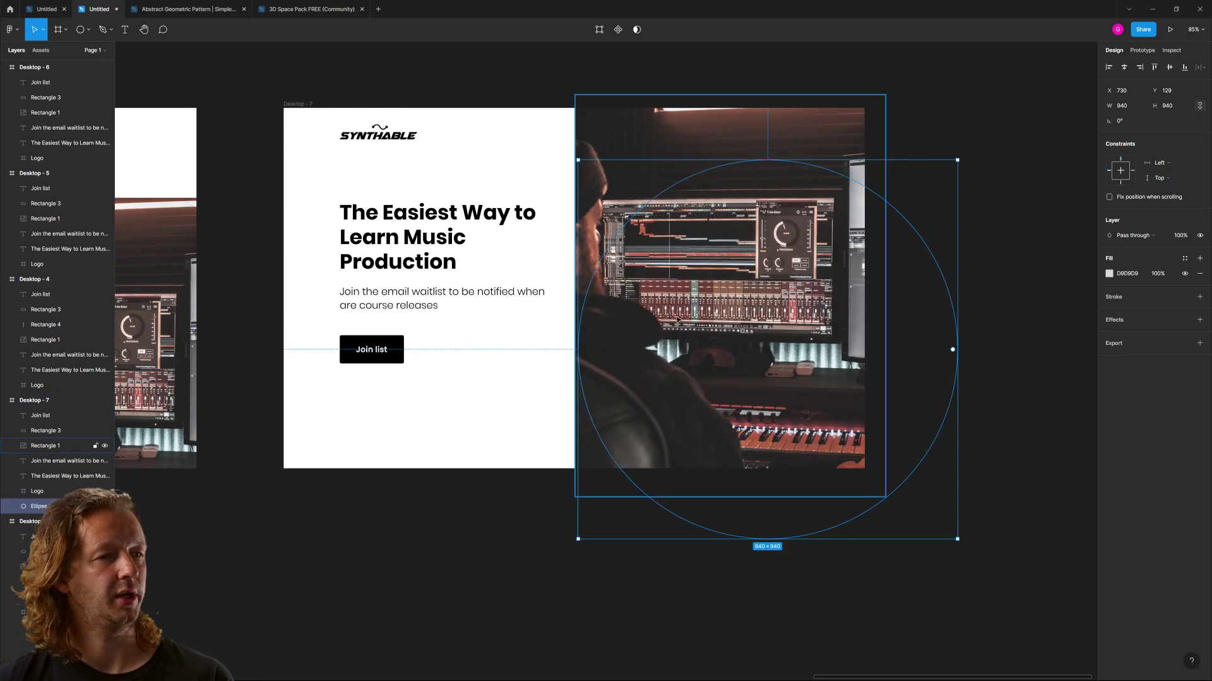
shift+click(763, 133)
click(629, 30)
click(1003, 219)
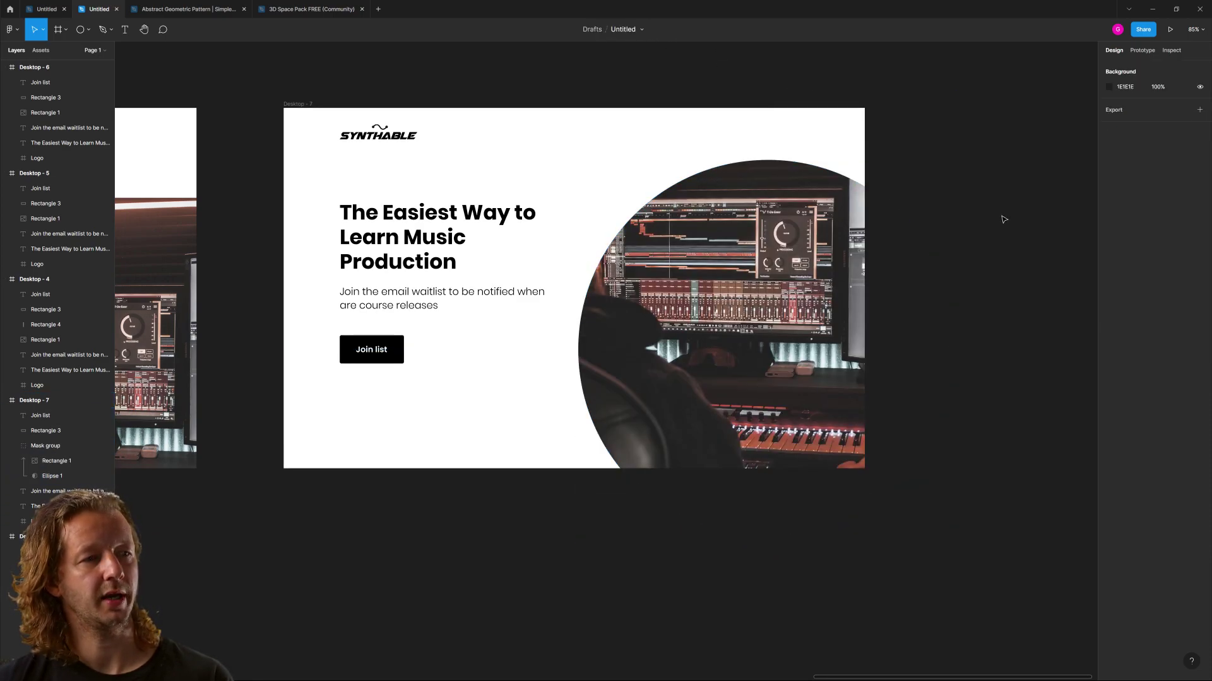
- Shift the photo slightly lower inside the circular mask, leaving the circle in place
double_click(766, 325)
drag(767, 325, 694, 322)
click(992, 257)
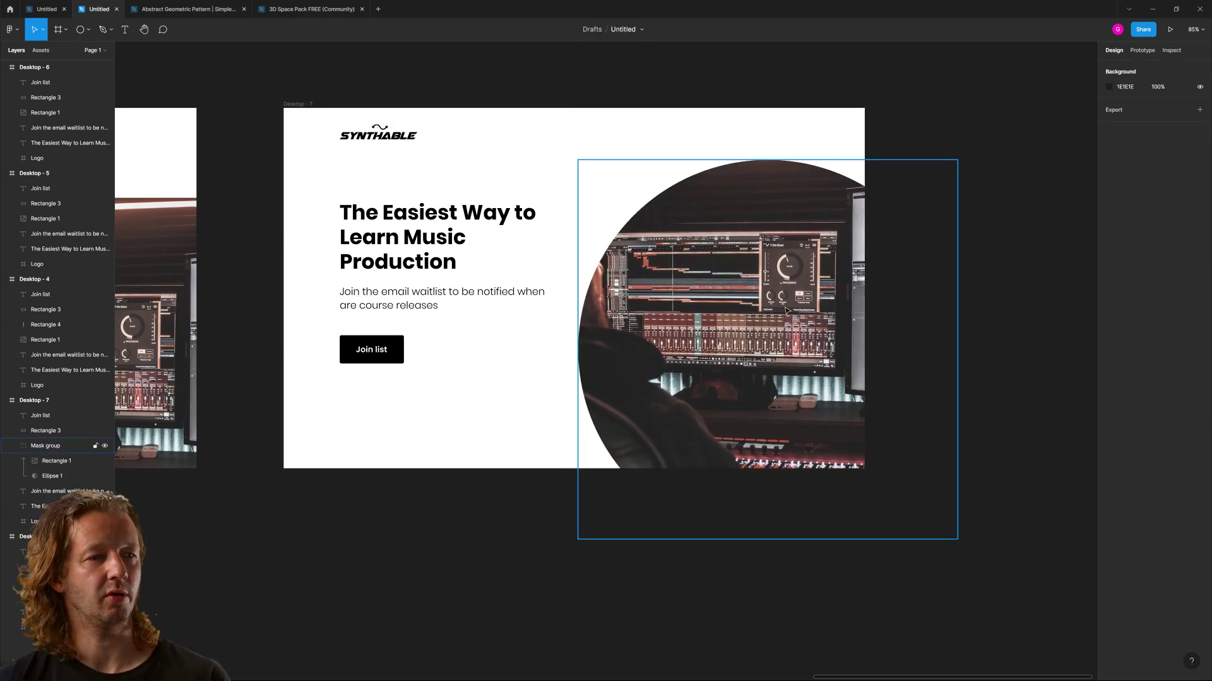
- Review the hero variations from the first frame onward, comparing how each photo is shaped and cropped
scroll(769, 339, down, 5)
drag(700, 477, 647, 477)
scroll(647, 477, up, 5)
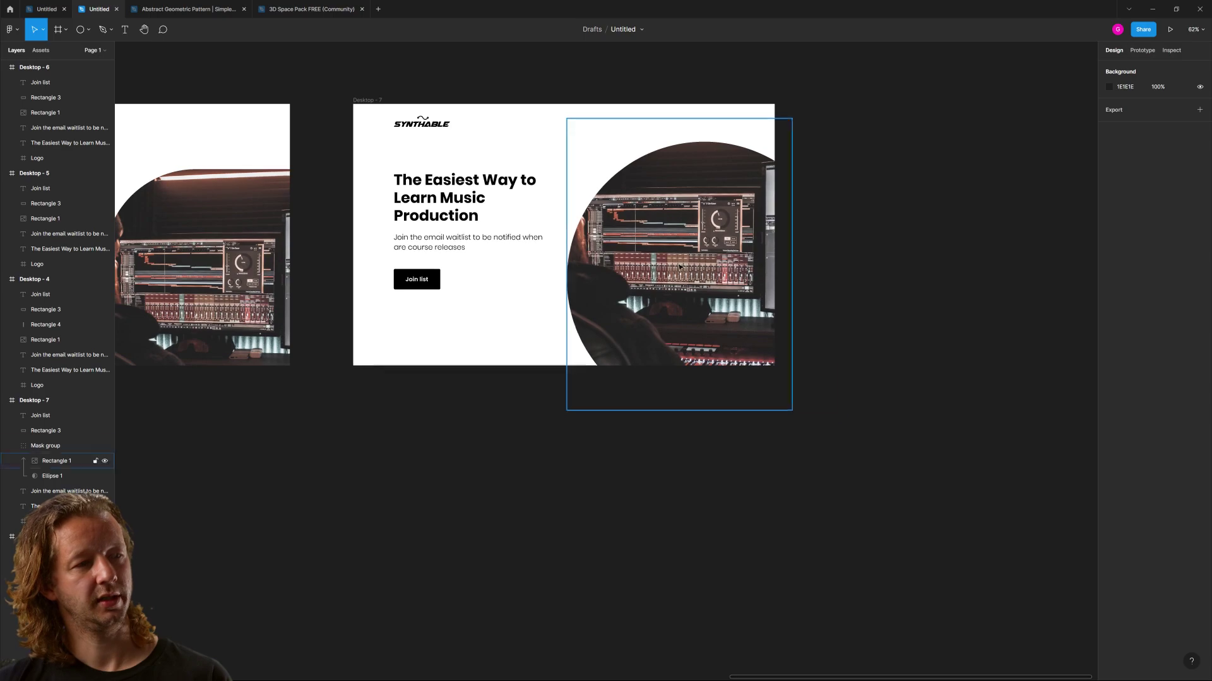
scroll(580, 476, down, 1)
scroll(555, 452, right, 2)
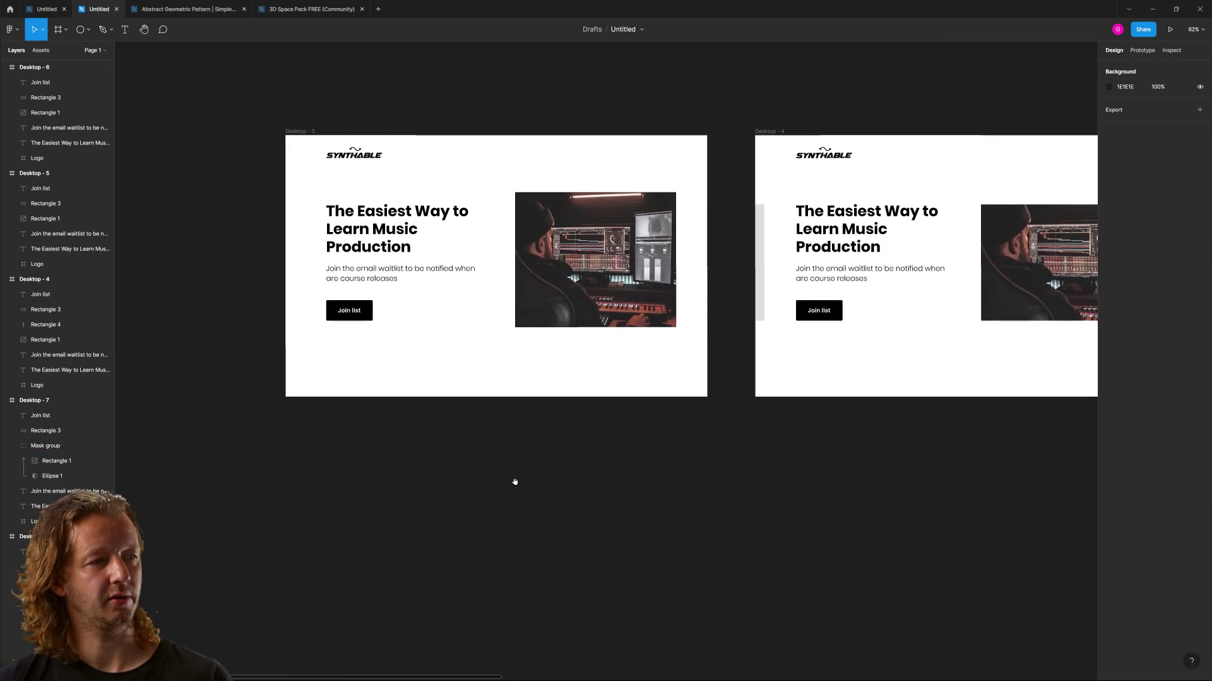
scroll(591, 256, up, 5)
scroll(684, 341, down, 5)
scroll(693, 503, left, 2)
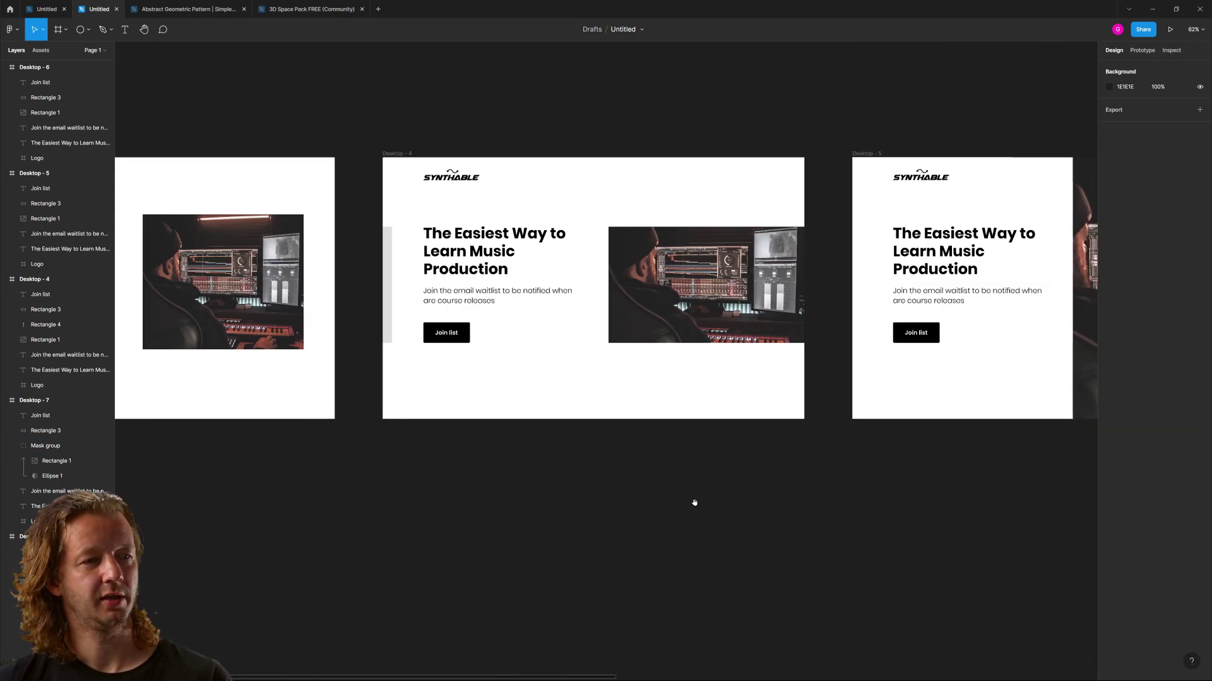
scroll(441, 503, right, 3)
scroll(568, 489, right, 5)
scroll(628, 491, up, 1)
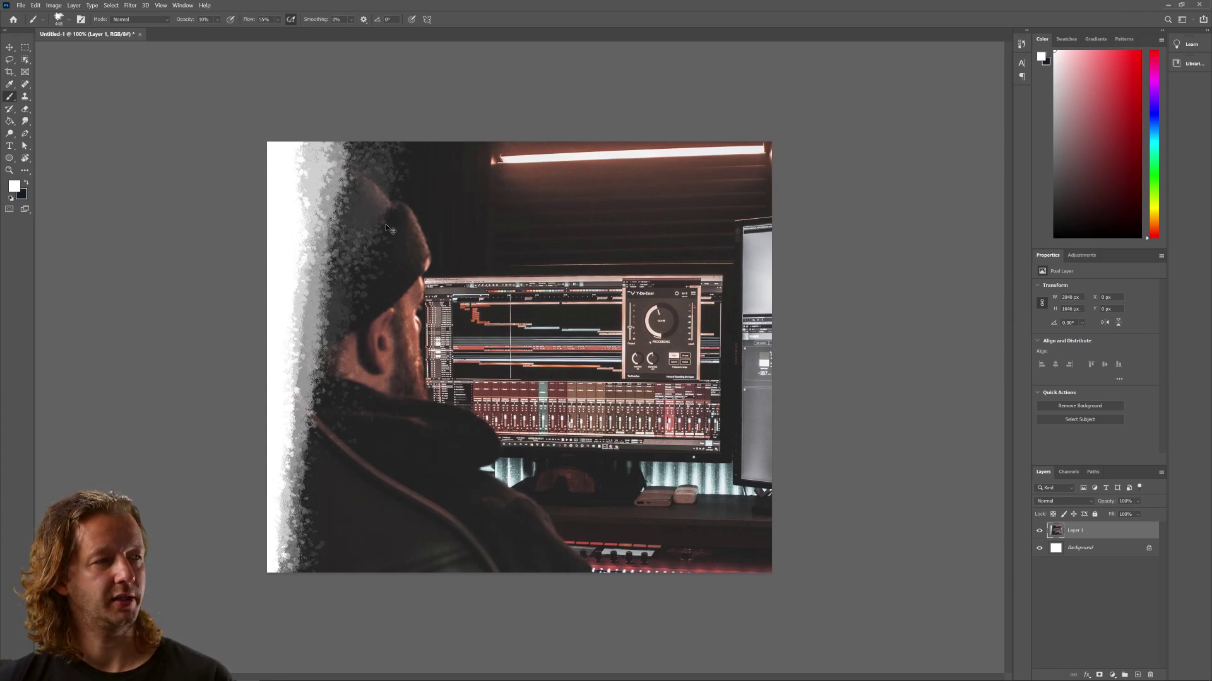
- Undo the white brush strokes along the photo's left edge in Photoshop, keeping the untouched photo on its layer
key(ctrl+z)
key(ctrl+z)
key(ctrl+z)
key(ctrl+z)
key(ctrl+z)
key(ctrl+z)
key(ctrl+z)
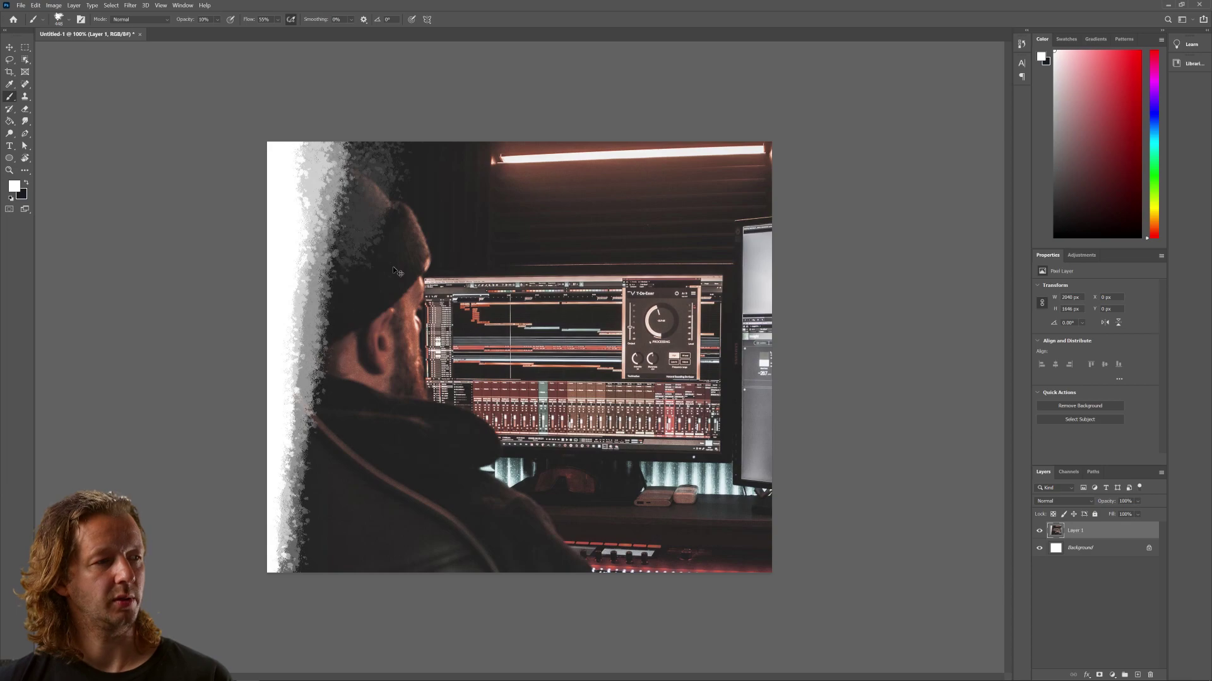
key(ctrl+z)
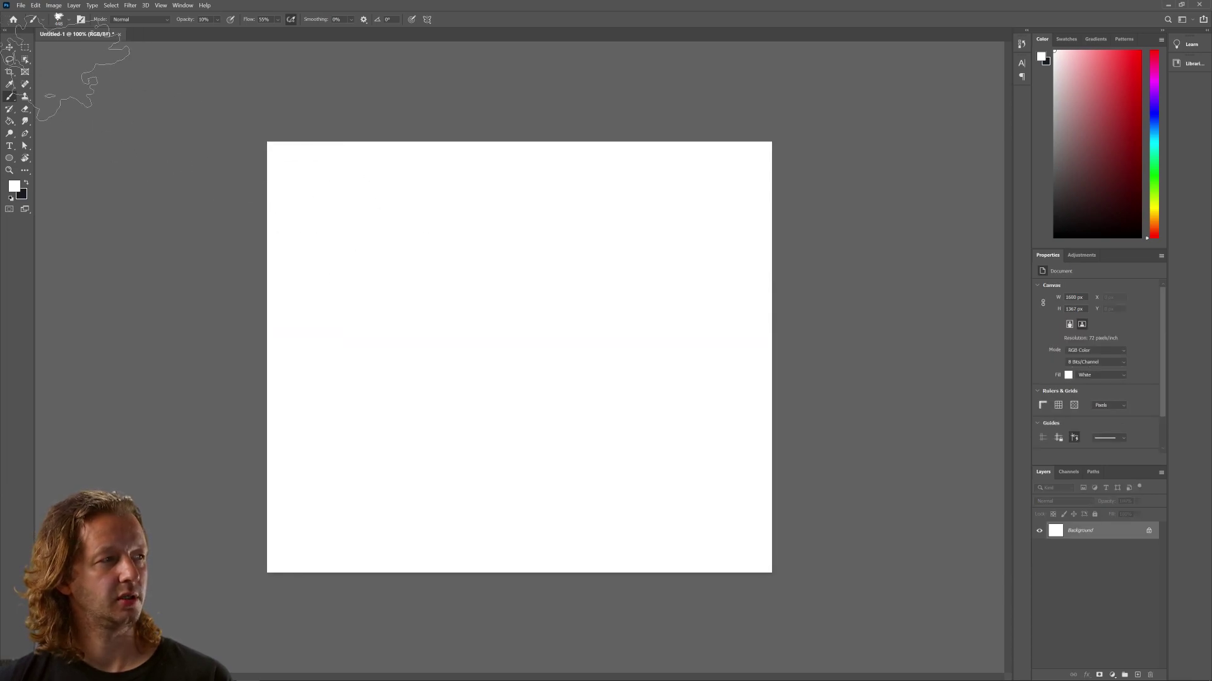
click(35, 5)
click(44, 23)
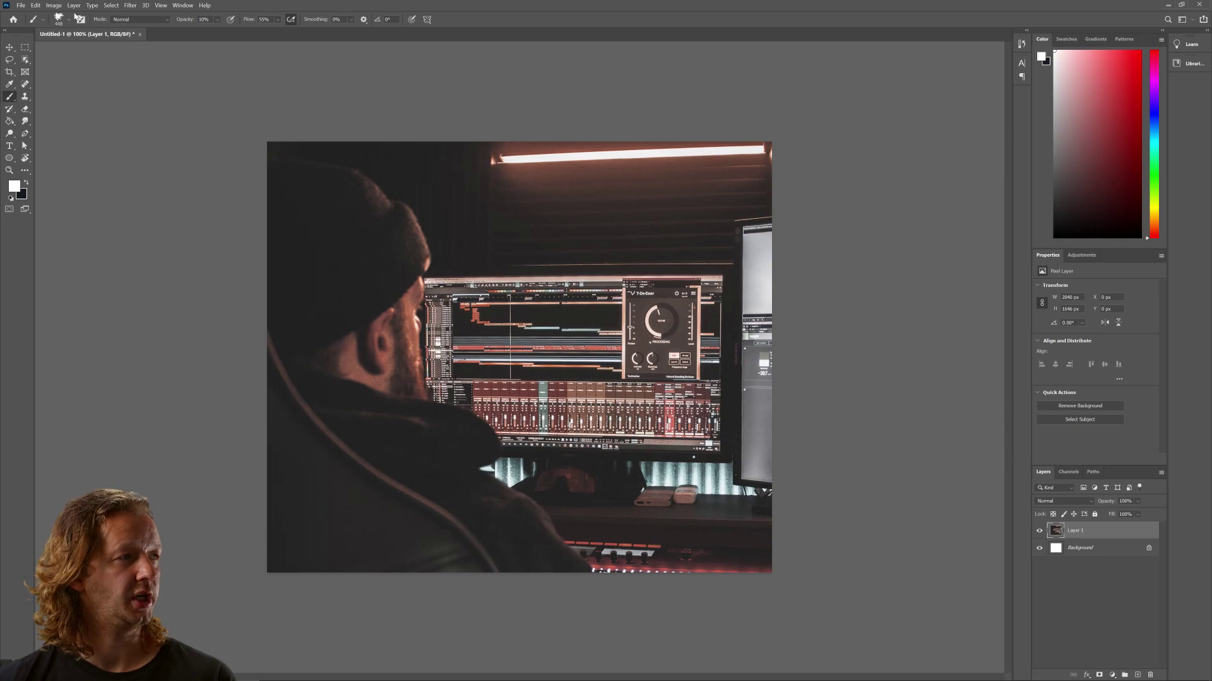
- Paint a ragged white edge down the photo's left side with the KYLE Ultimate Charcoal Pencil brush, at 100% and 30% opacity
click(71, 19)
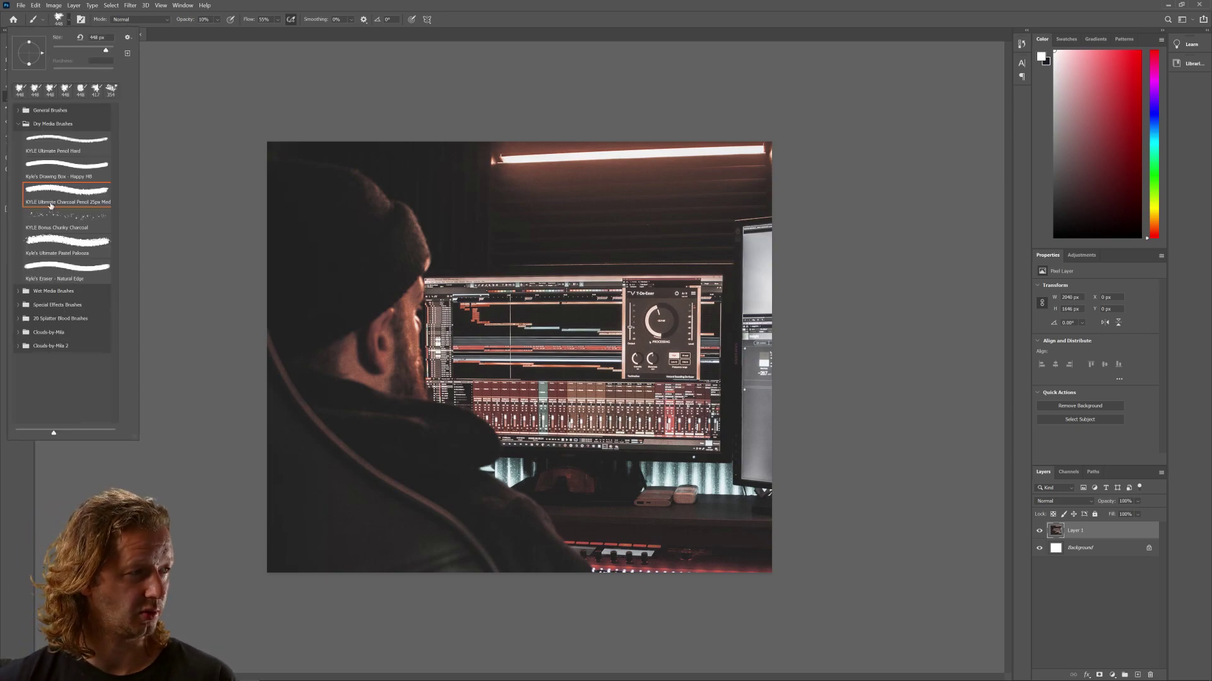
click(79, 199)
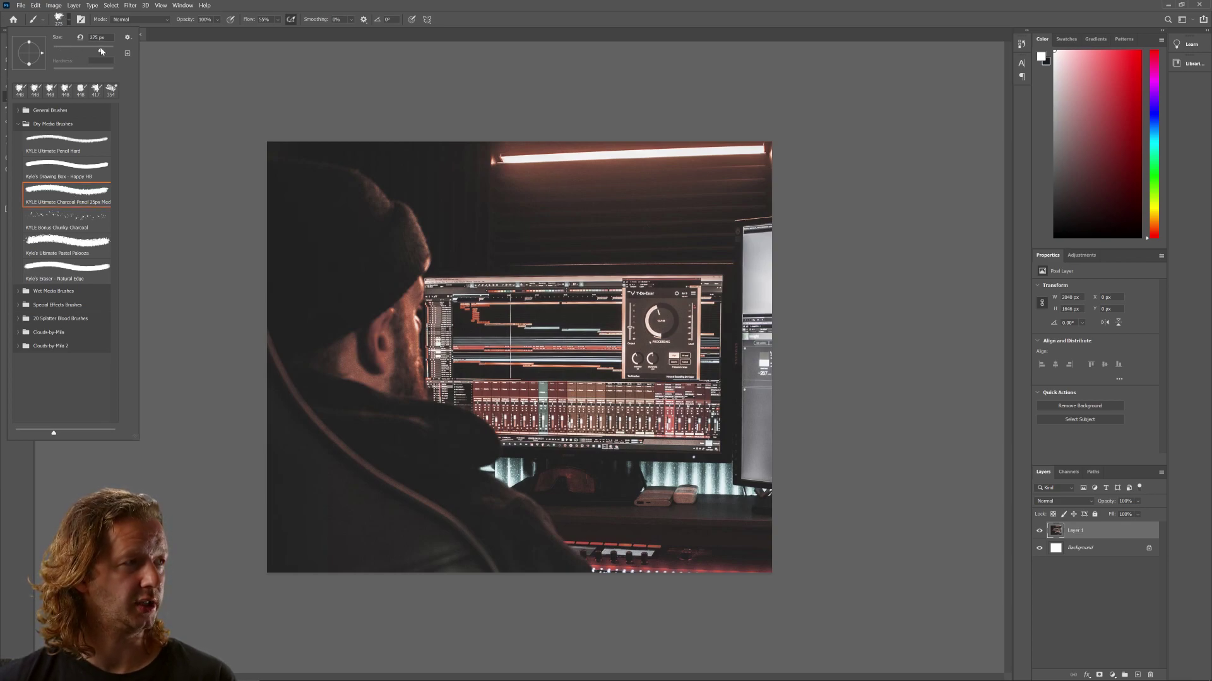
click(320, 3)
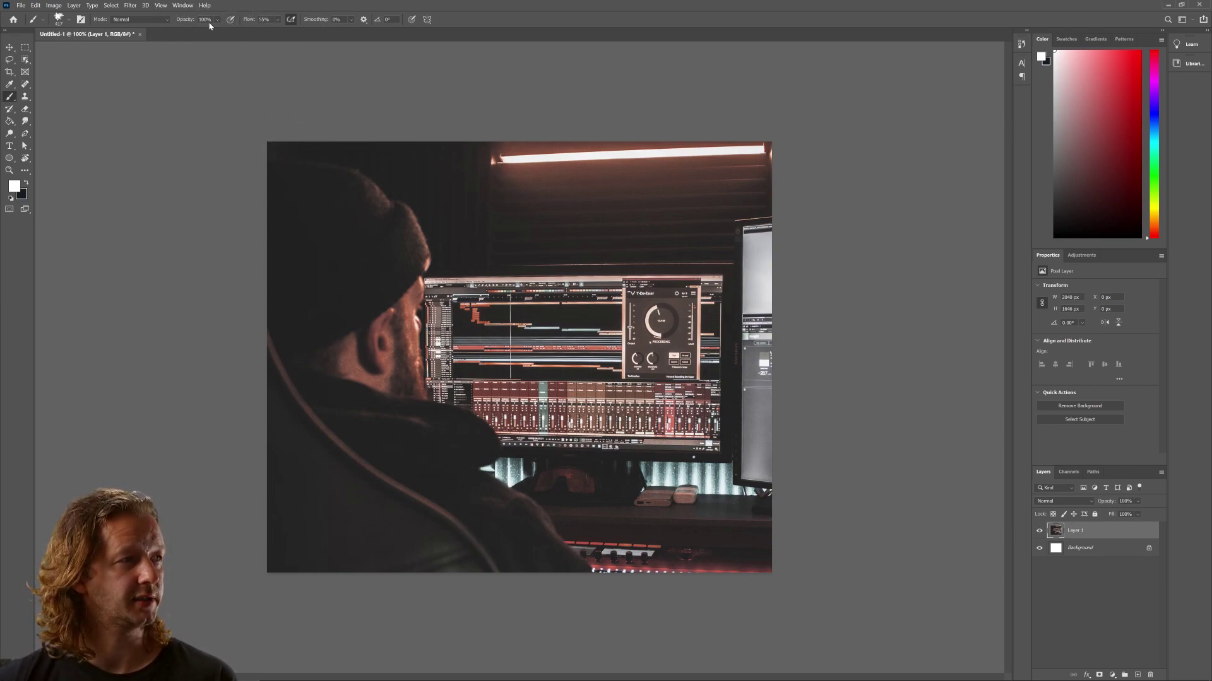
mouse_move(270, 94)
mouse_down()
mouse_move(237, 203)
mouse_move(220, 604)
mouse_move(220, 535)
mouse_move(238, 561)
mouse_move(234, 590)
mouse_up()
mouse_move(235, 306)
mouse_down()
mouse_move(223, 418)
mouse_move(228, 506)
mouse_up()
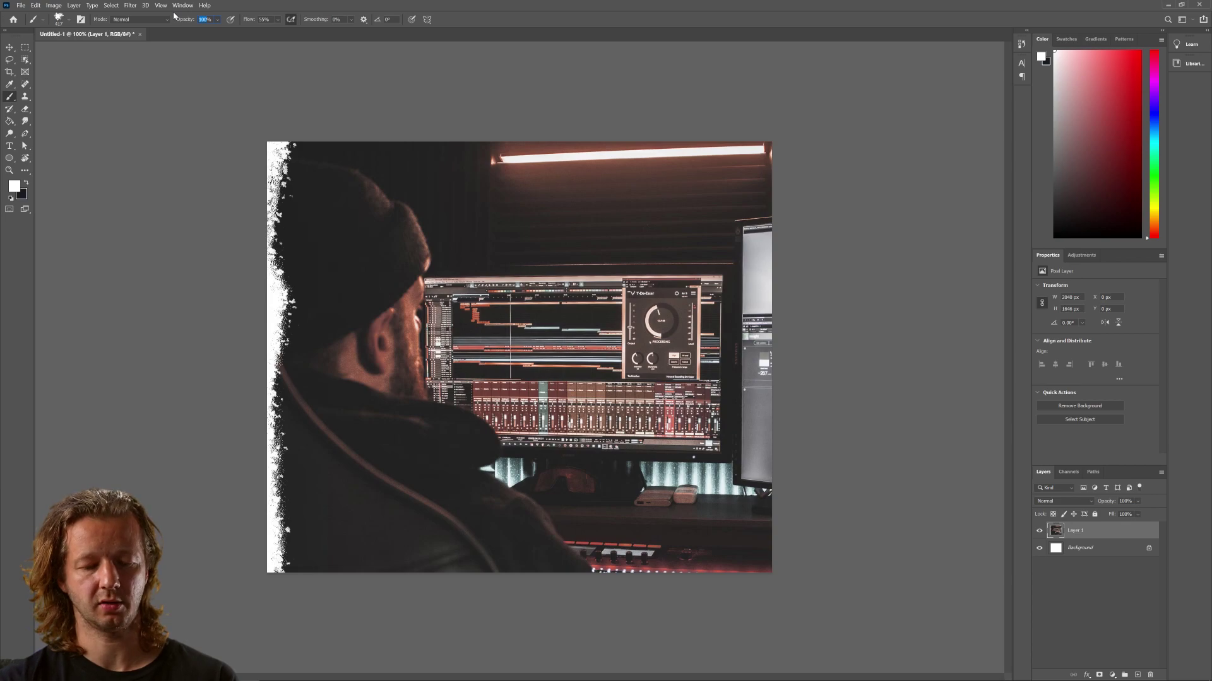
mouse_move(255, 132)
mouse_down()
mouse_move(239, 223)
mouse_move(250, 184)
mouse_up()
mouse_move(251, 315)
mouse_down()
mouse_move(226, 419)
mouse_move(251, 535)
mouse_move(244, 601)
mouse_move(234, 526)
mouse_move(258, 429)
mouse_move(239, 468)
mouse_move(247, 273)
mouse_move(237, 359)
mouse_move(255, 457)
mouse_move(239, 205)
mouse_move(251, 297)
mouse_up()
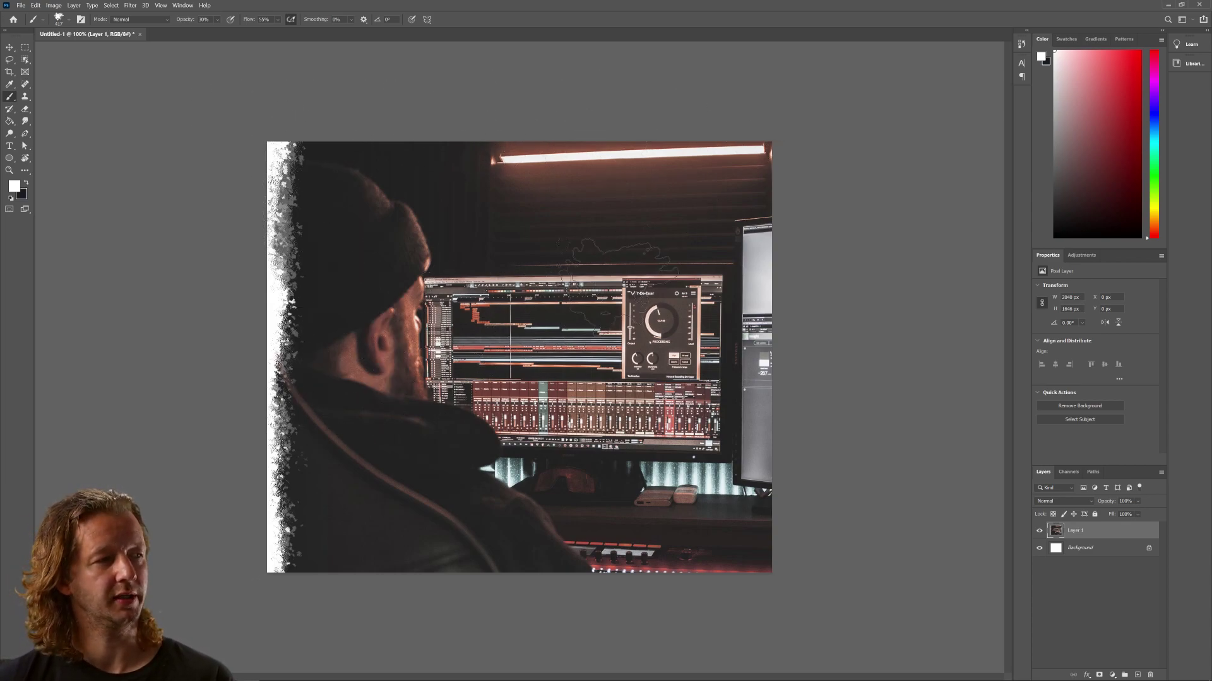
- Switch to Figma, duplicate the circular-mask frame to its right and delete the masked photo from the copy
click(1166, 6)
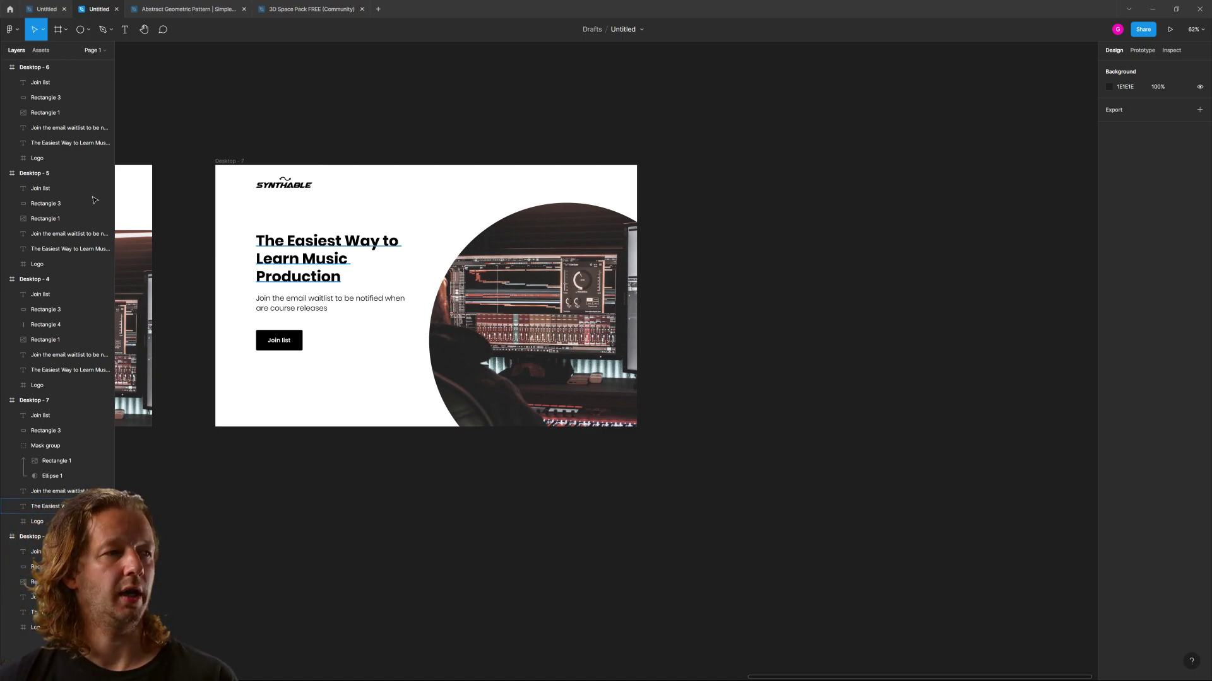
drag(233, 162, 748, 176)
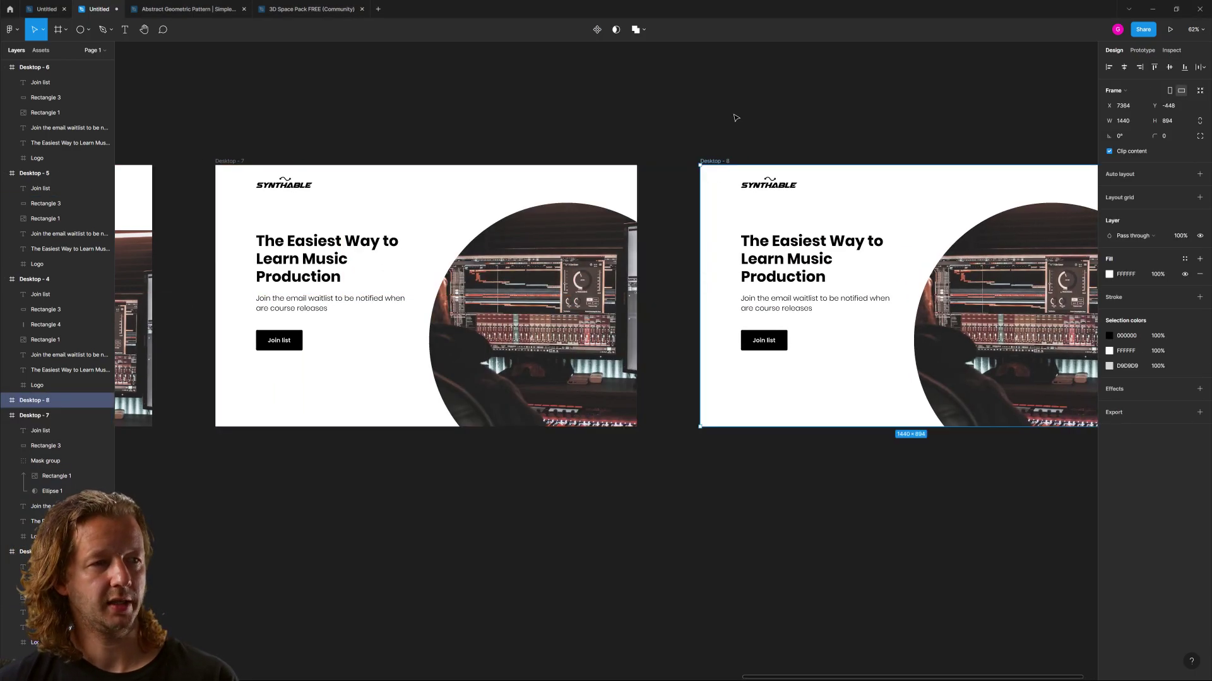
click(736, 118)
drag(814, 118, 437, 119)
click(673, 296)
key(Delete)
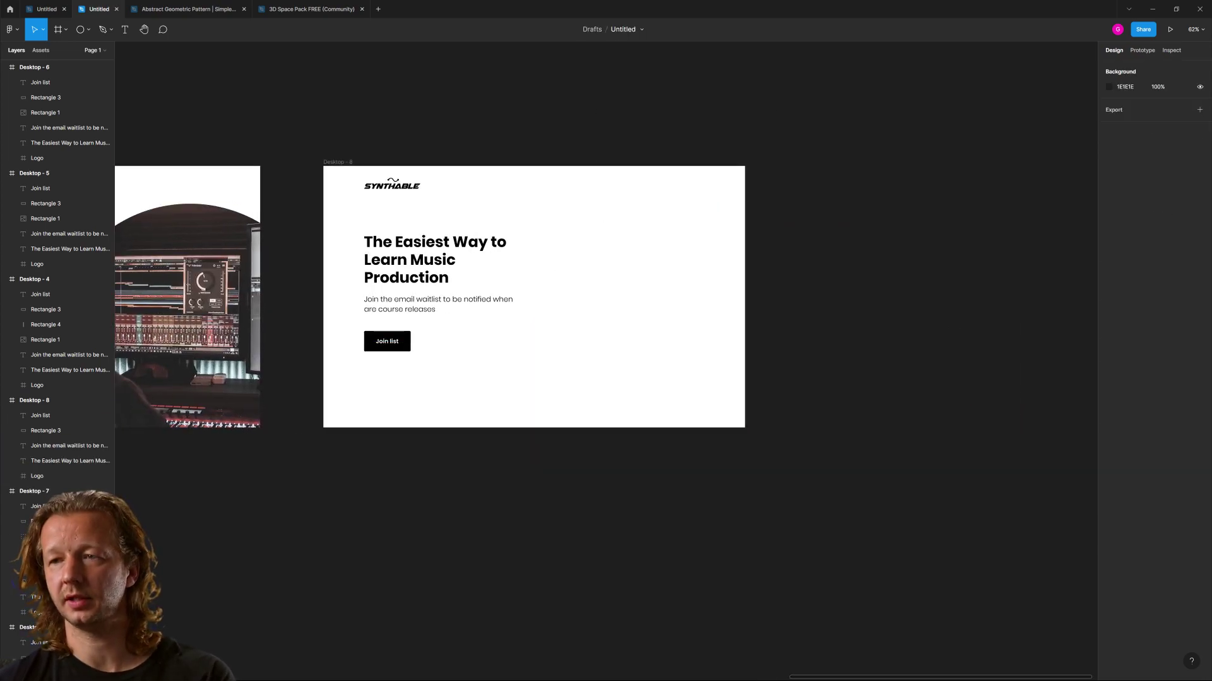
- Place the brushed-edge photo at 1284 × 1097 over the right half of the new frame, running past its edges
drag(1085, 349, 785, 311)
drag(528, 103, 570, 143)
drag(684, 277, 650, 277)
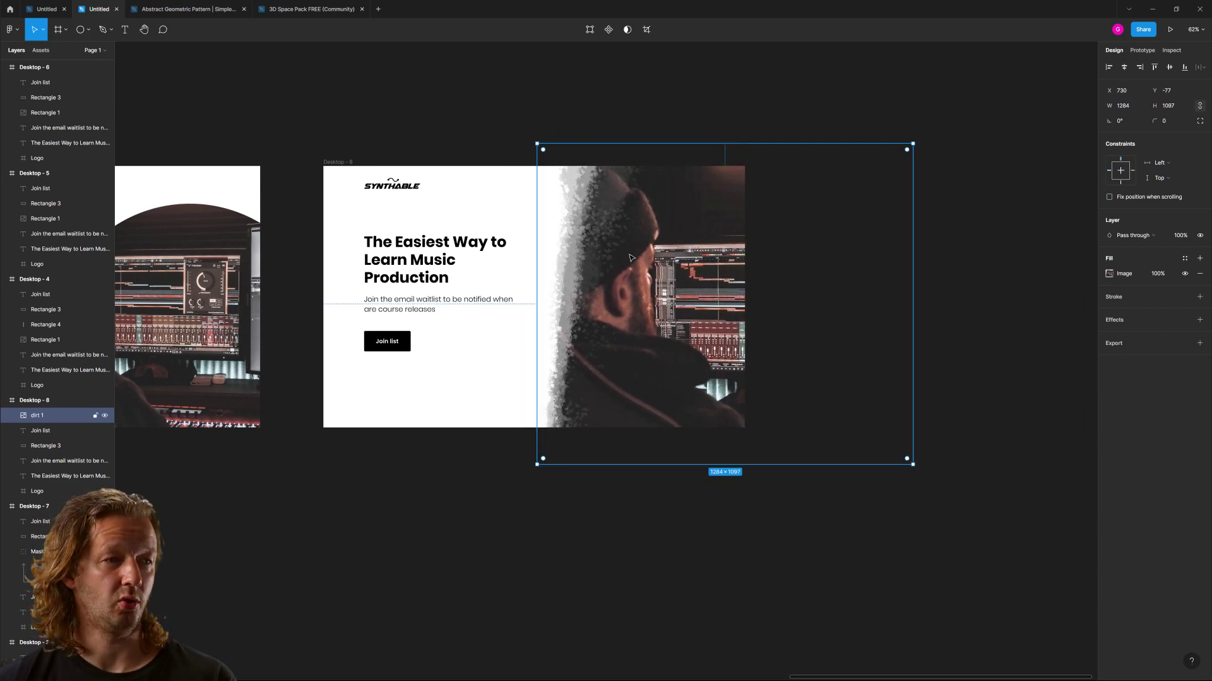
click(454, 108)
- Shift the brushed-edge photo left to X 687, closer to the heading text
drag(501, 475, 562, 487)
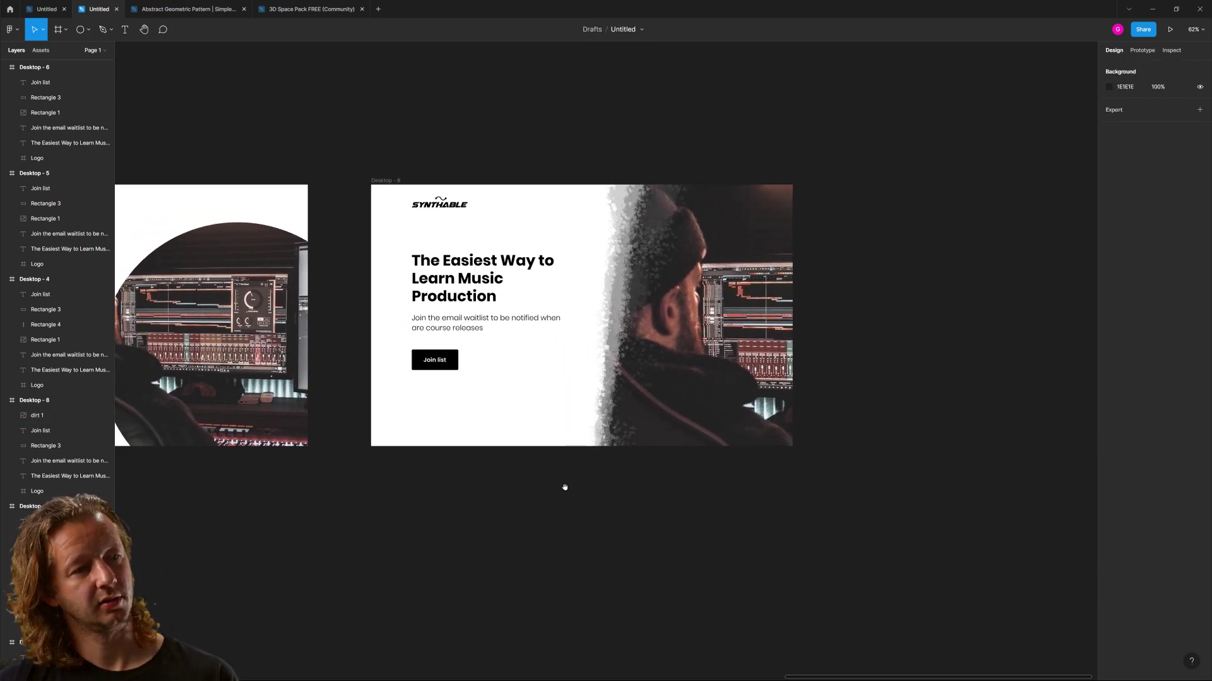
scroll(589, 305, up, 5)
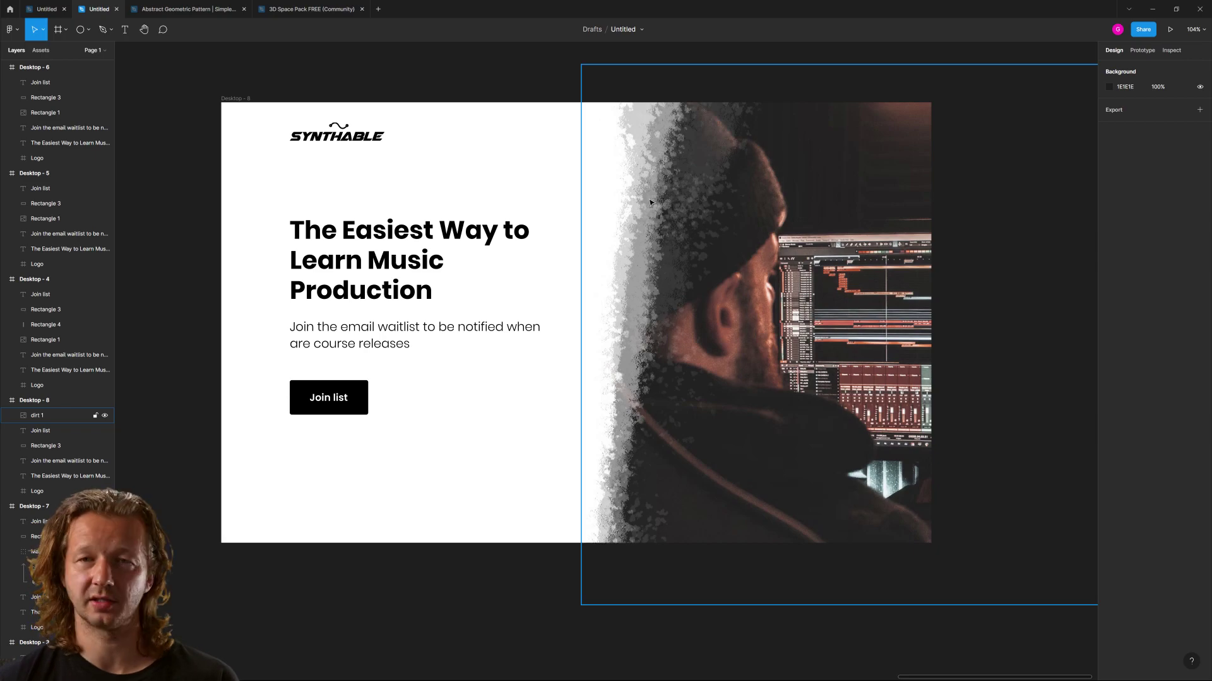
drag(710, 508, 689, 508)
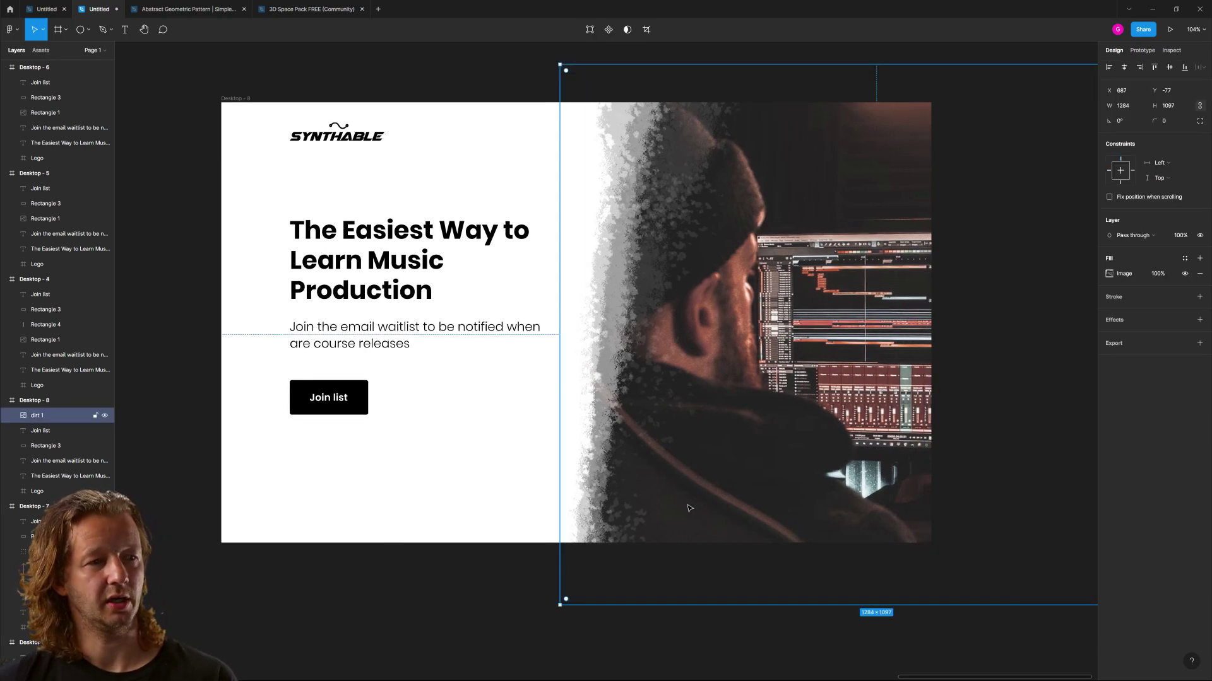
- Copy the first frame and place the copy at the end of the row, aligned beside the brushed-edge frame
scroll(805, 516, down, 10)
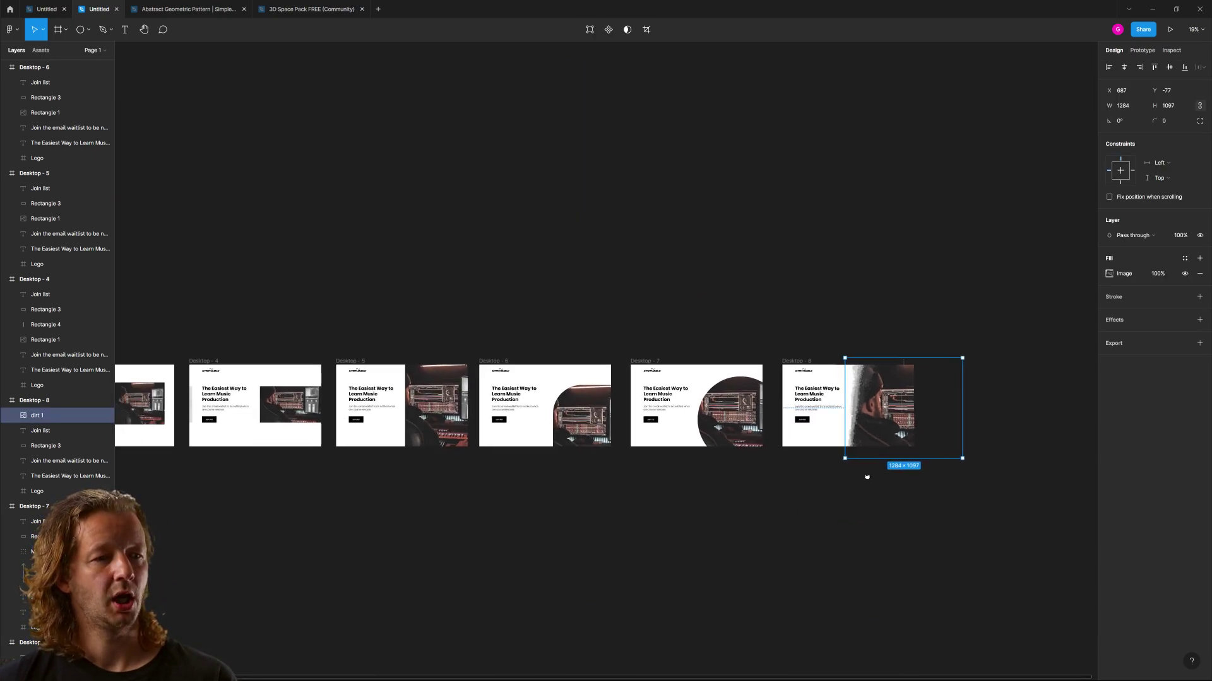
drag(562, 428, 497, 415)
click(318, 269)
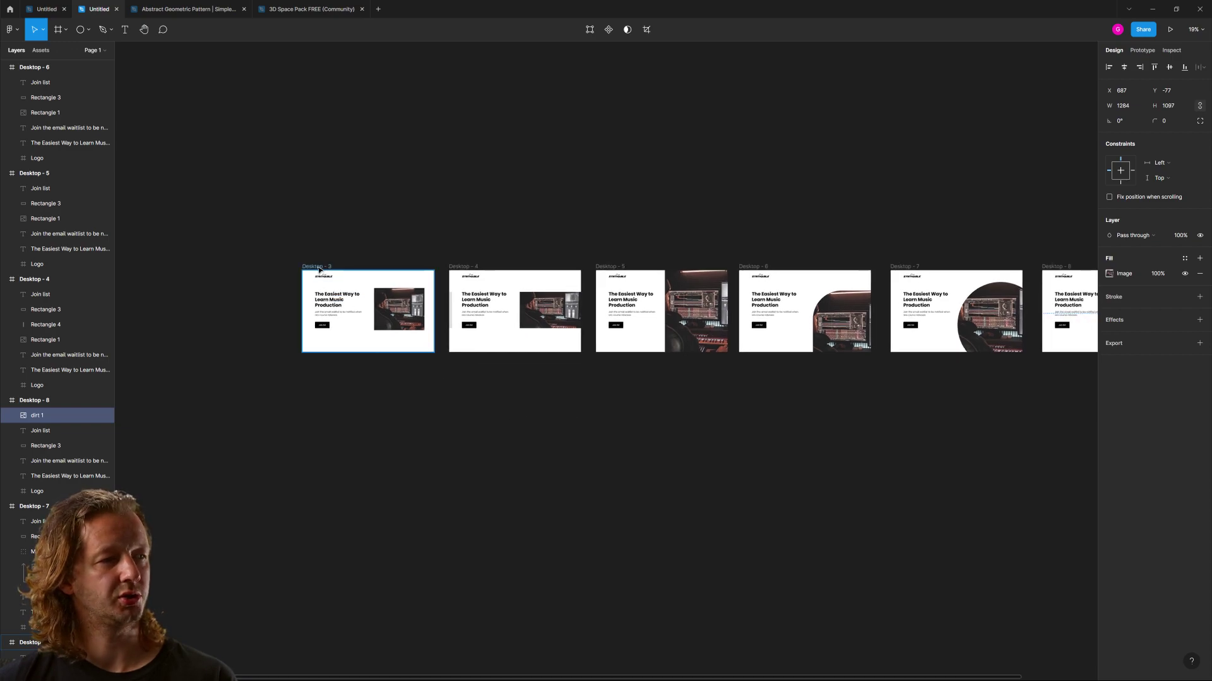
key(ctrl+v)
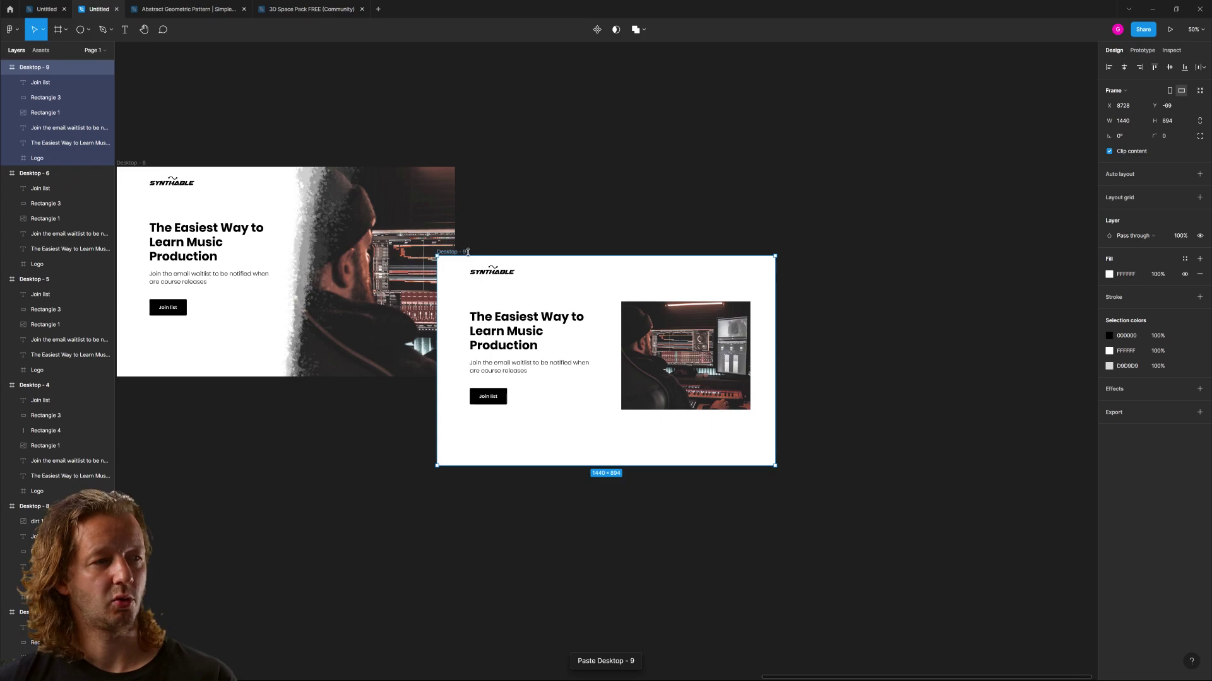
drag(462, 253, 516, 165)
click(549, 106)
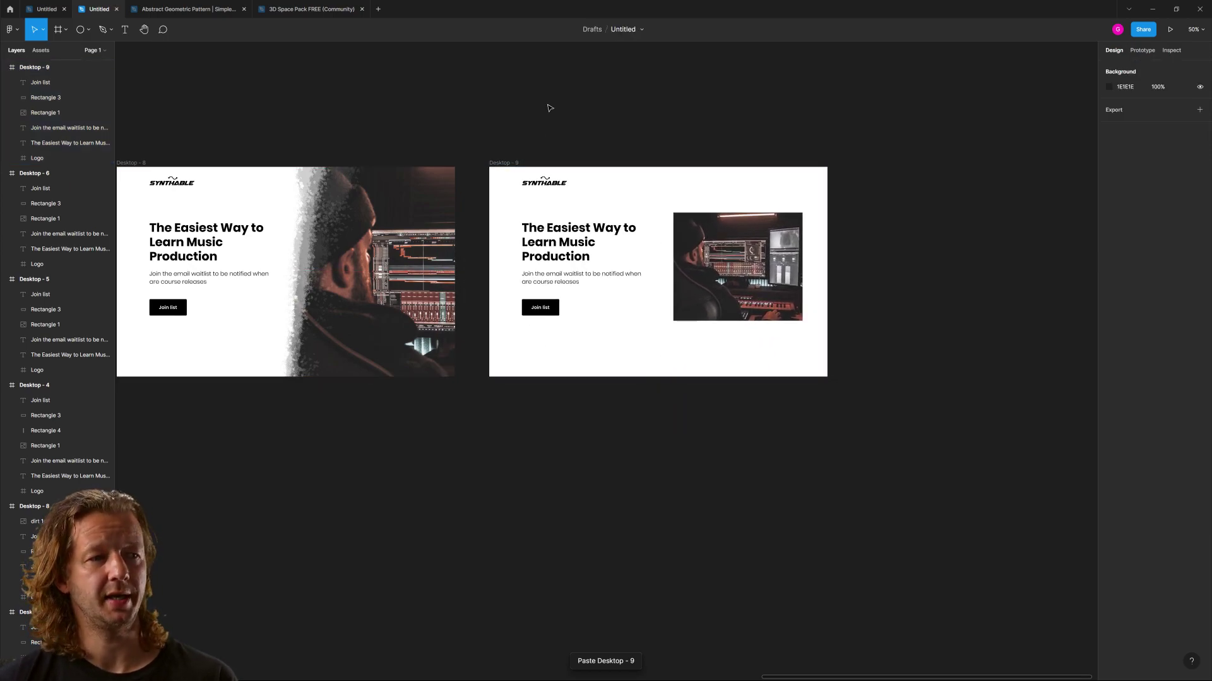
- Round the photo's corners to a radius of 26 in the new frame and narrow the photo to 510 × 461
scroll(733, 189, up, 1)
scroll(733, 190, up, 5)
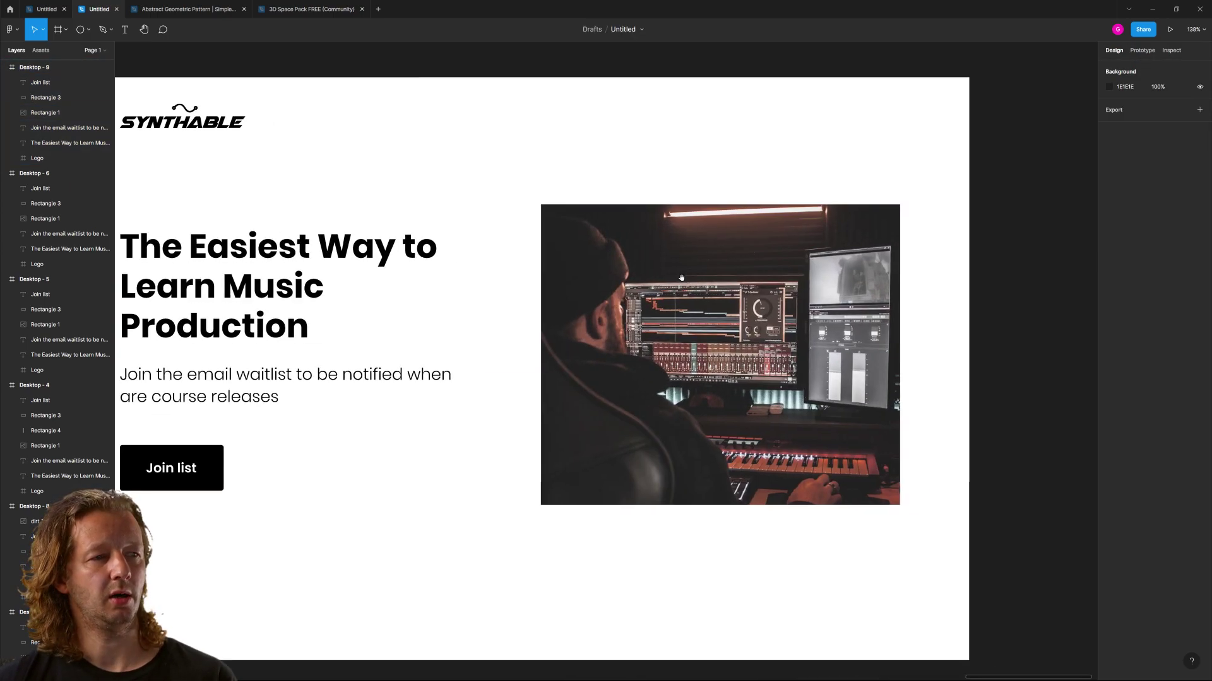
click(565, 234)
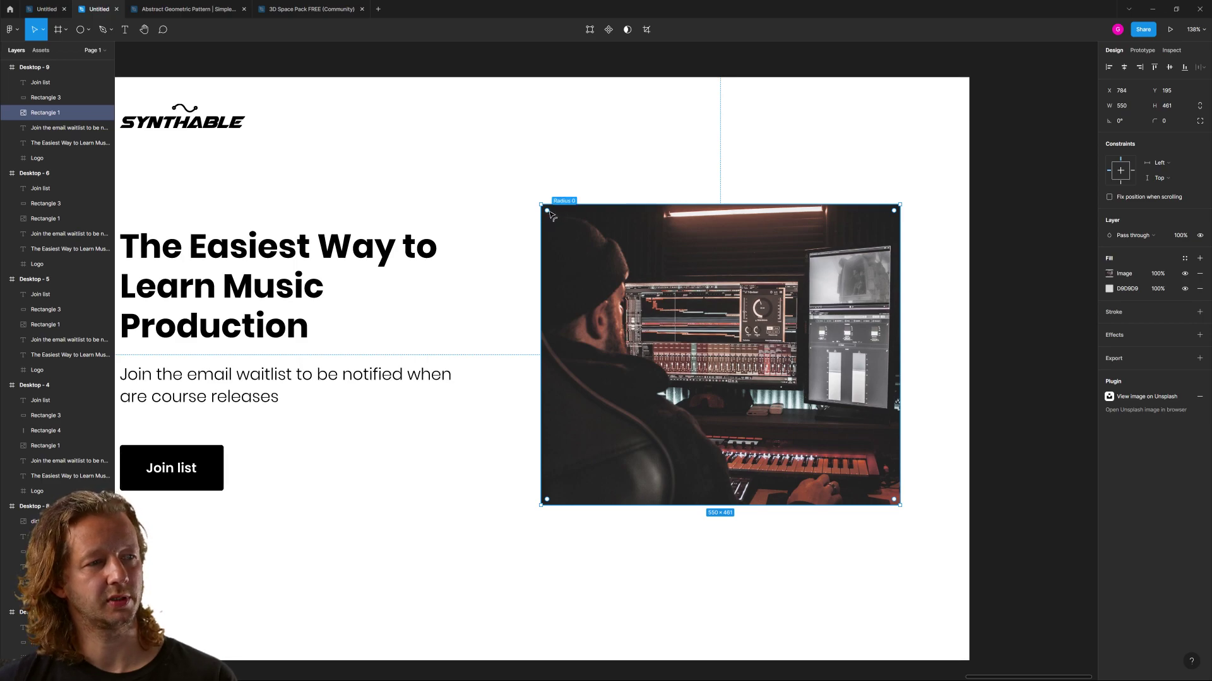
drag(549, 214, 564, 224)
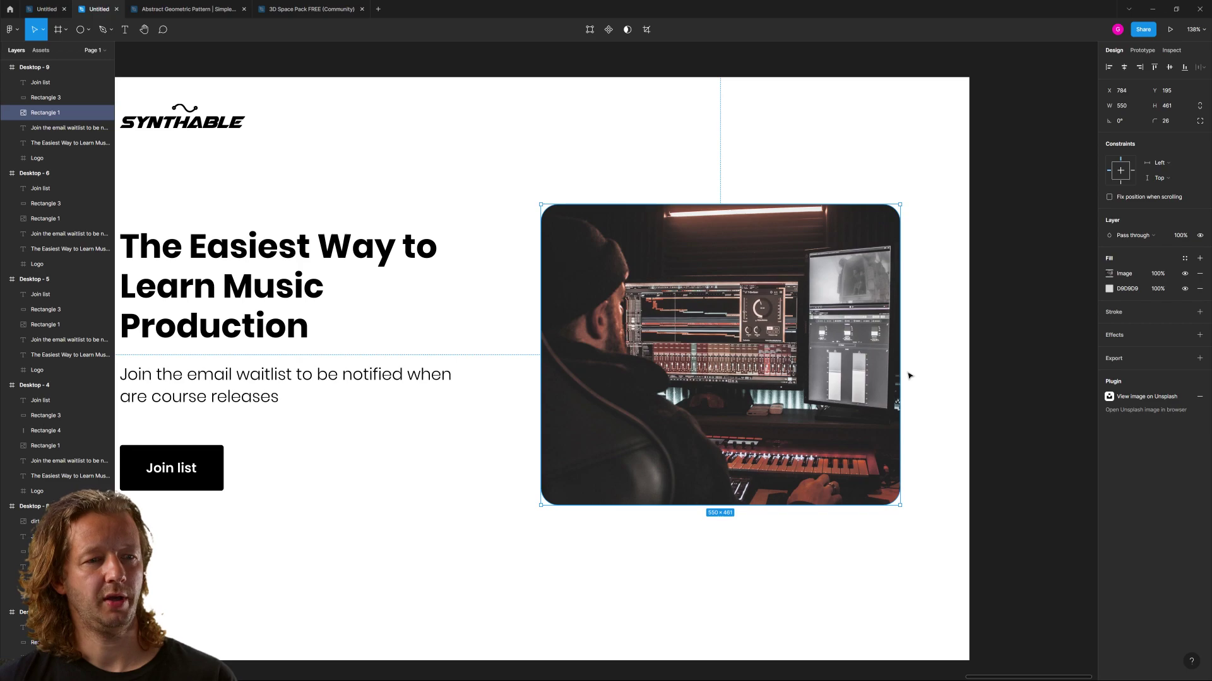
drag(903, 372, 874, 377)
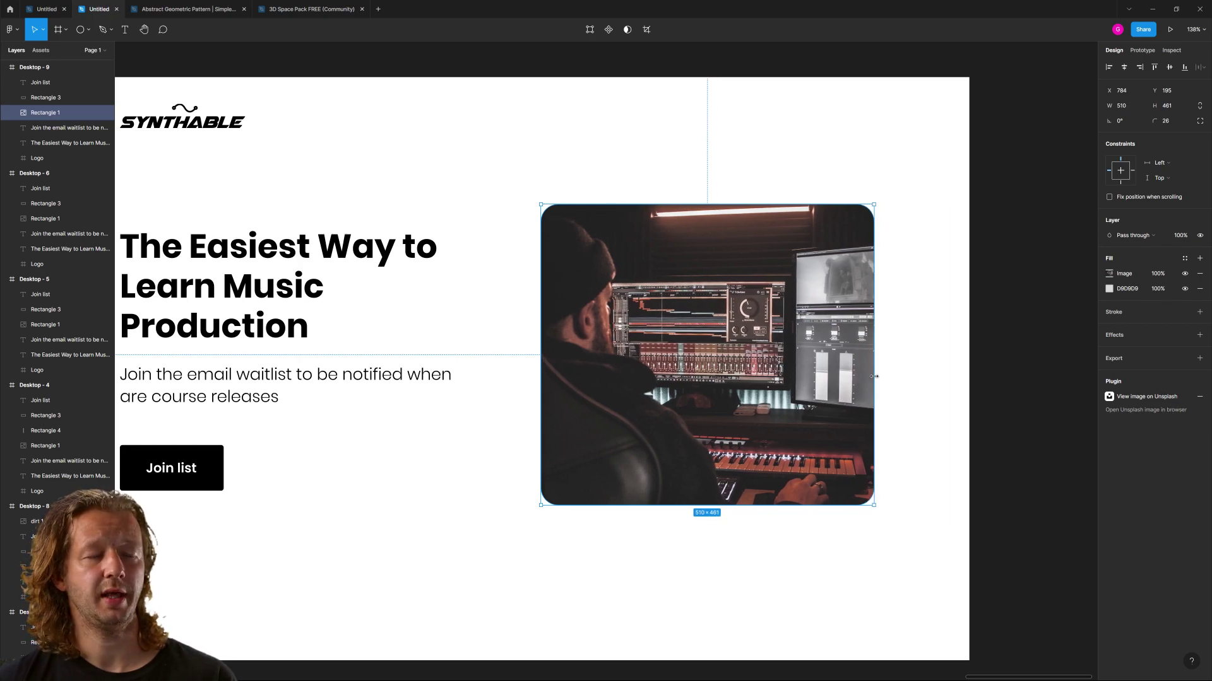
click(882, 361)
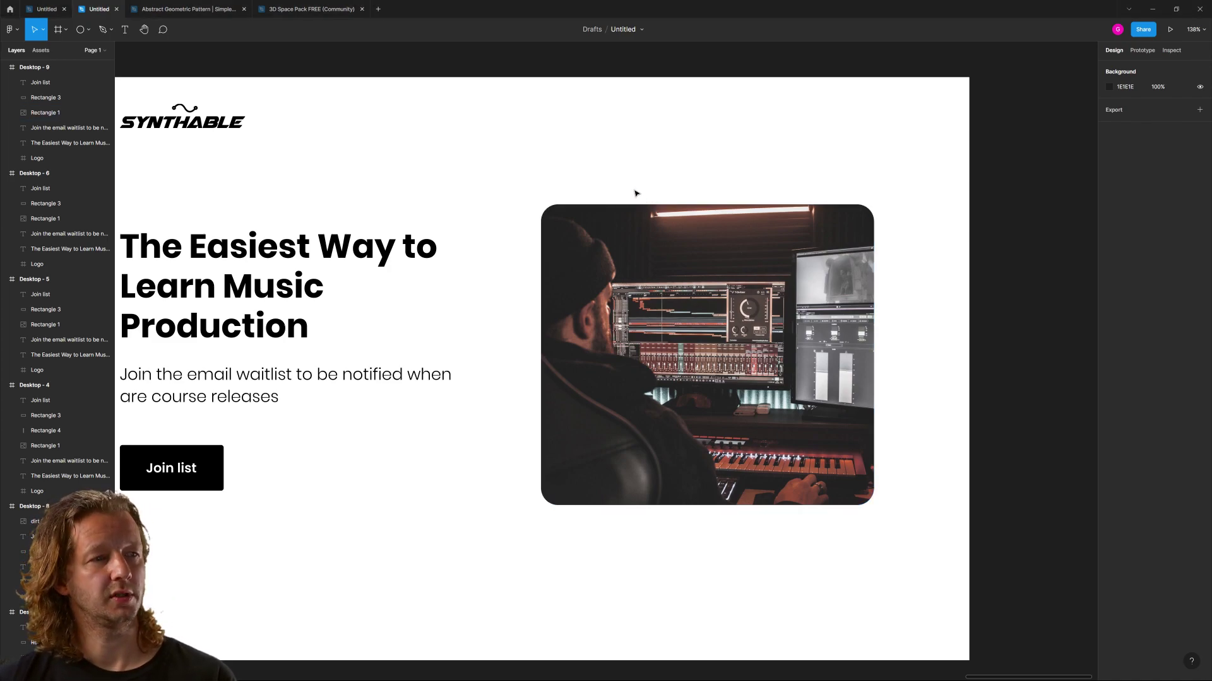
- Paste the orange 3D star into the new frame and position it overlapping the photo's left edge
key(ctrl+v)
drag(593, 357, 516, 308)
shift+click(641, 313)
drag(642, 314, 662, 313)
click(680, 97)
scroll(480, 499, down, 5)
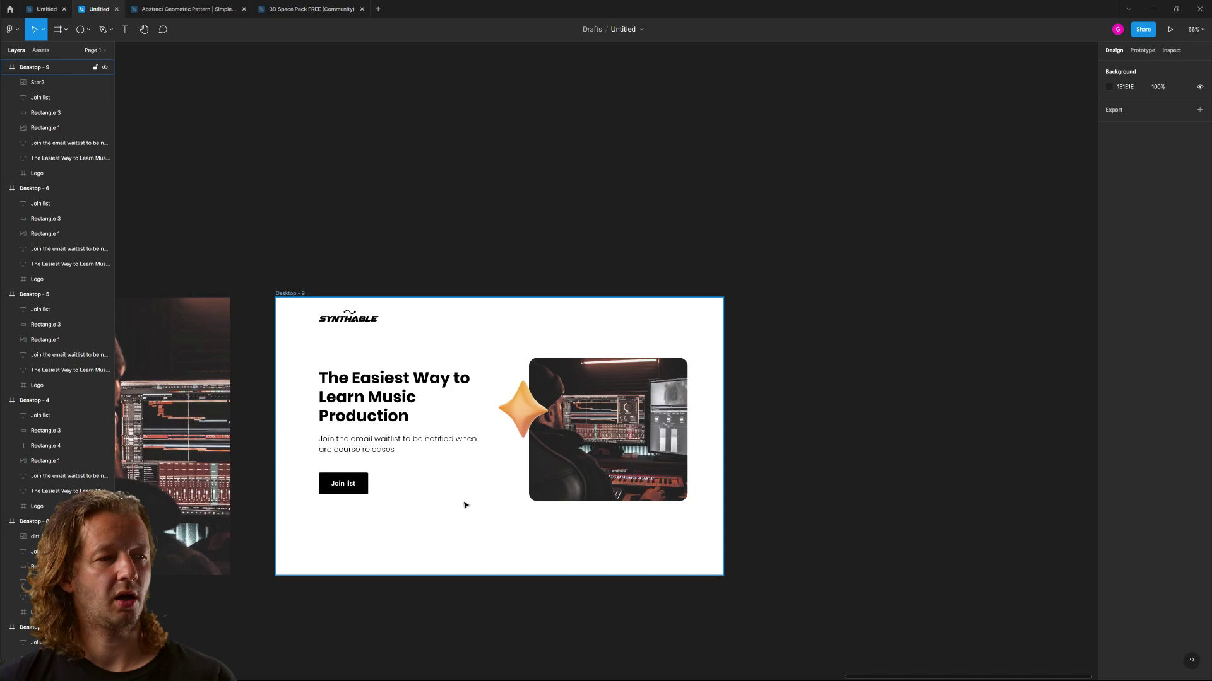
- Duplicate the star, shrink the copy to about 80 × 80 and tilt it over the photo's bottom edge near the right corner
scroll(592, 428, up, 5)
click(423, 379)
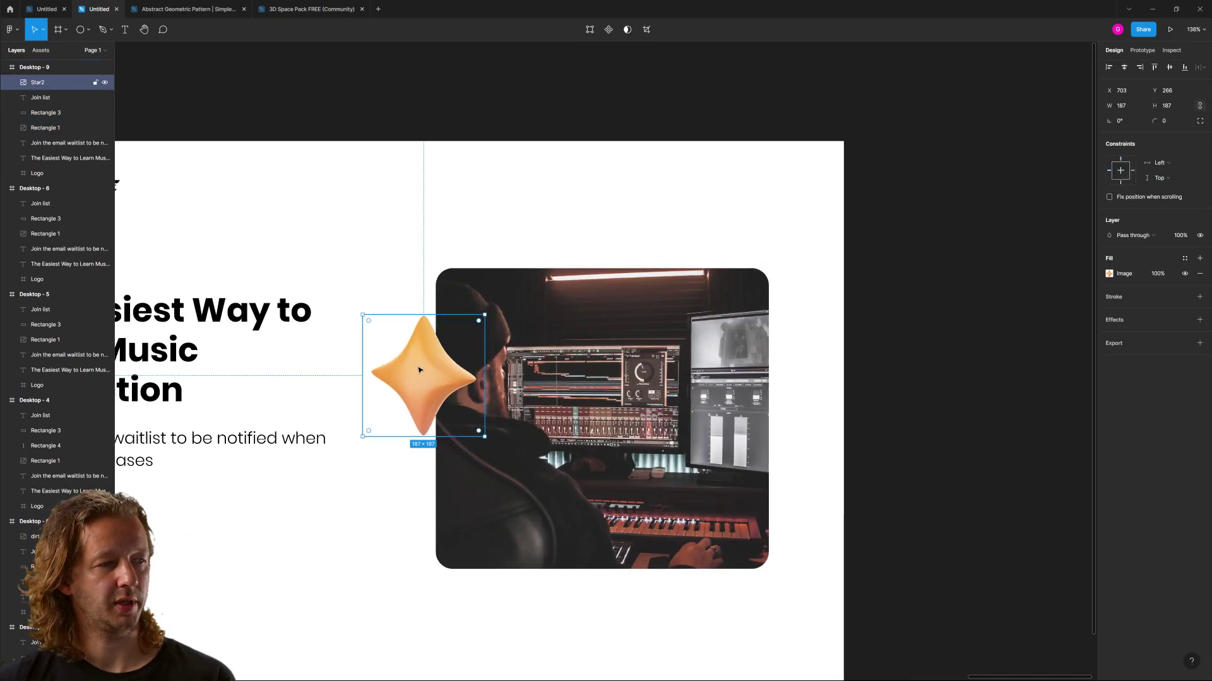
key(ctrl+d)
drag(433, 383, 681, 573)
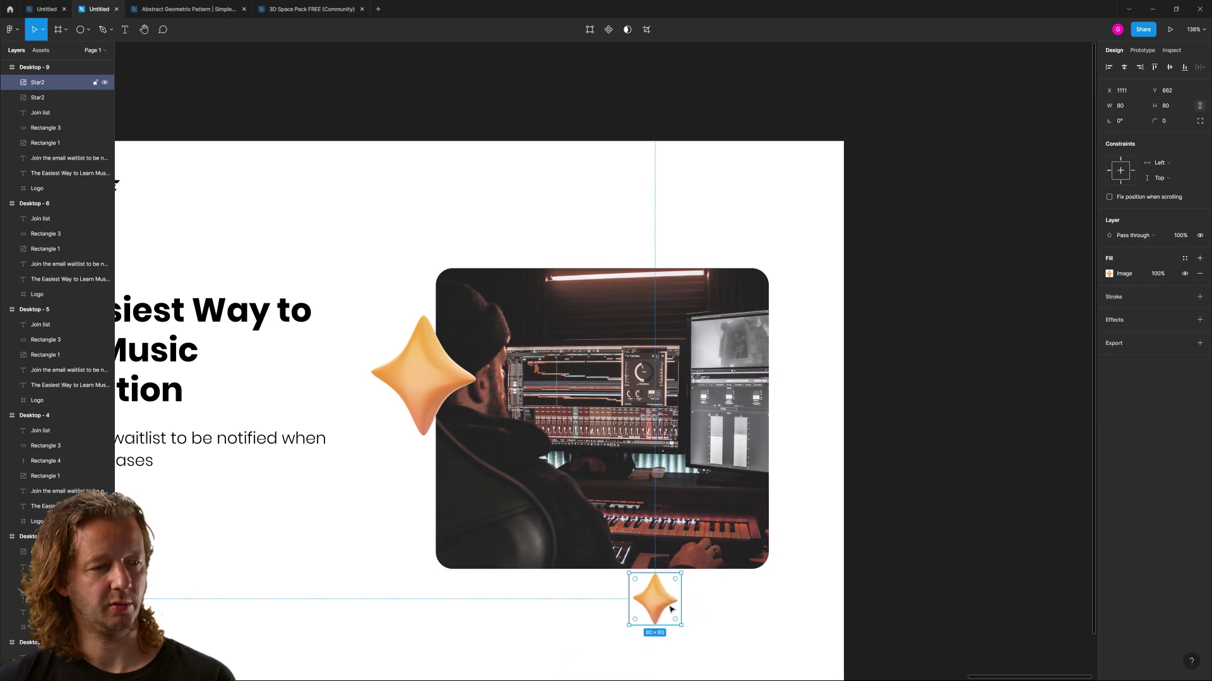
drag(683, 631, 698, 583)
click(937, 531)
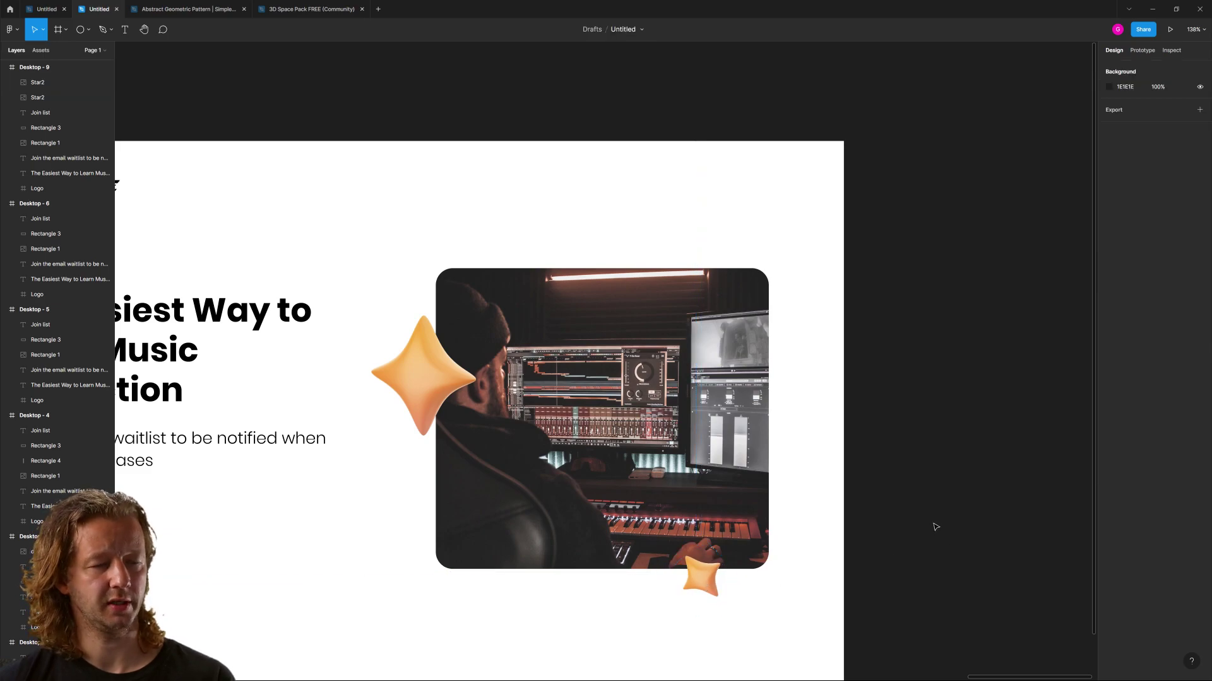
- Paste the grey triangle pattern, send it behind the photo and shift it slightly up and left around the lower-right corner
drag(937, 531, 886, 384)
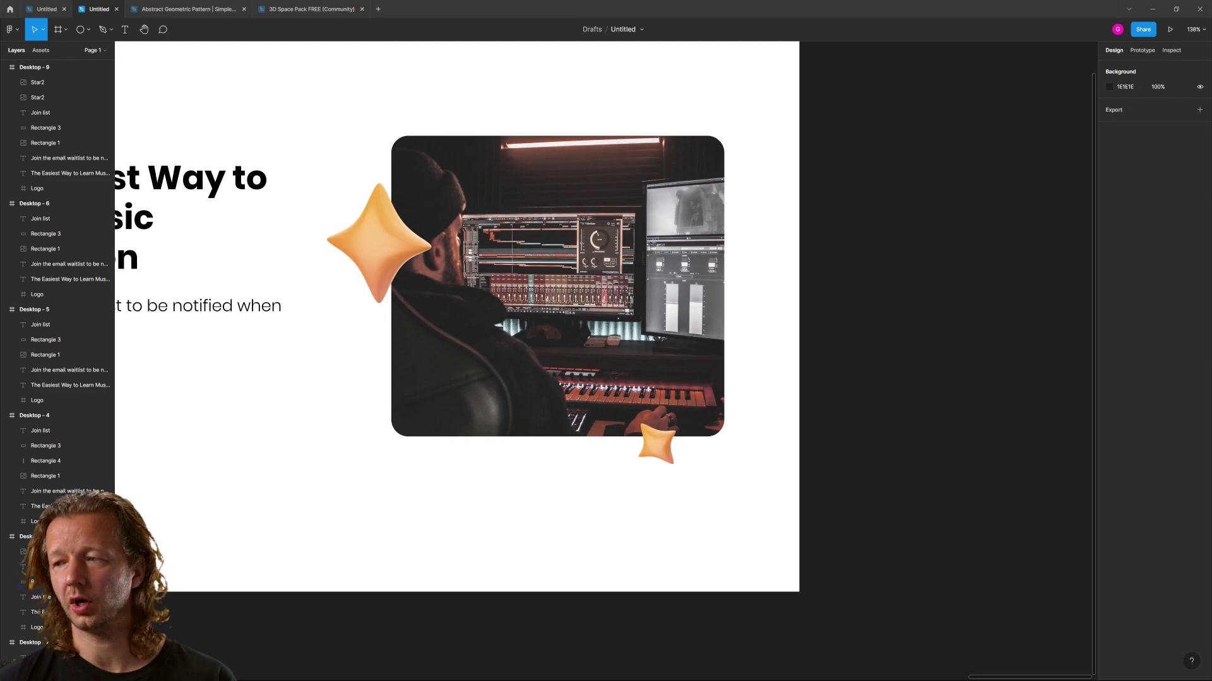
key(ctrl+v)
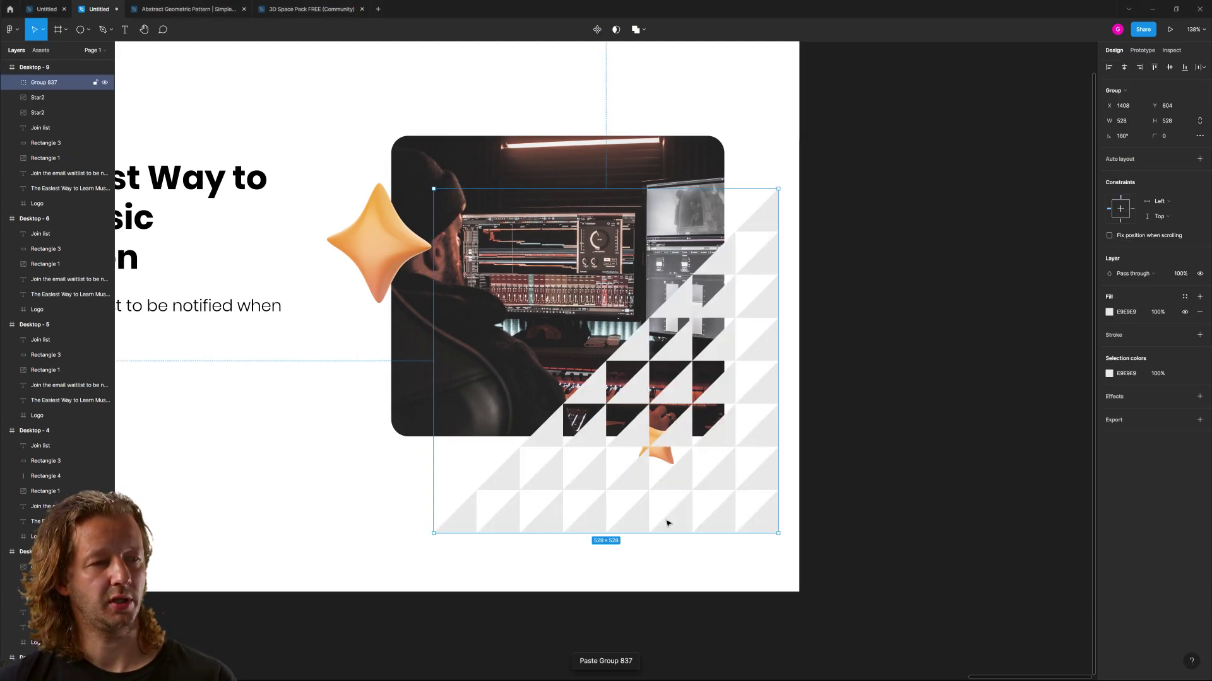
key(ctrl+shift+bracketleft)
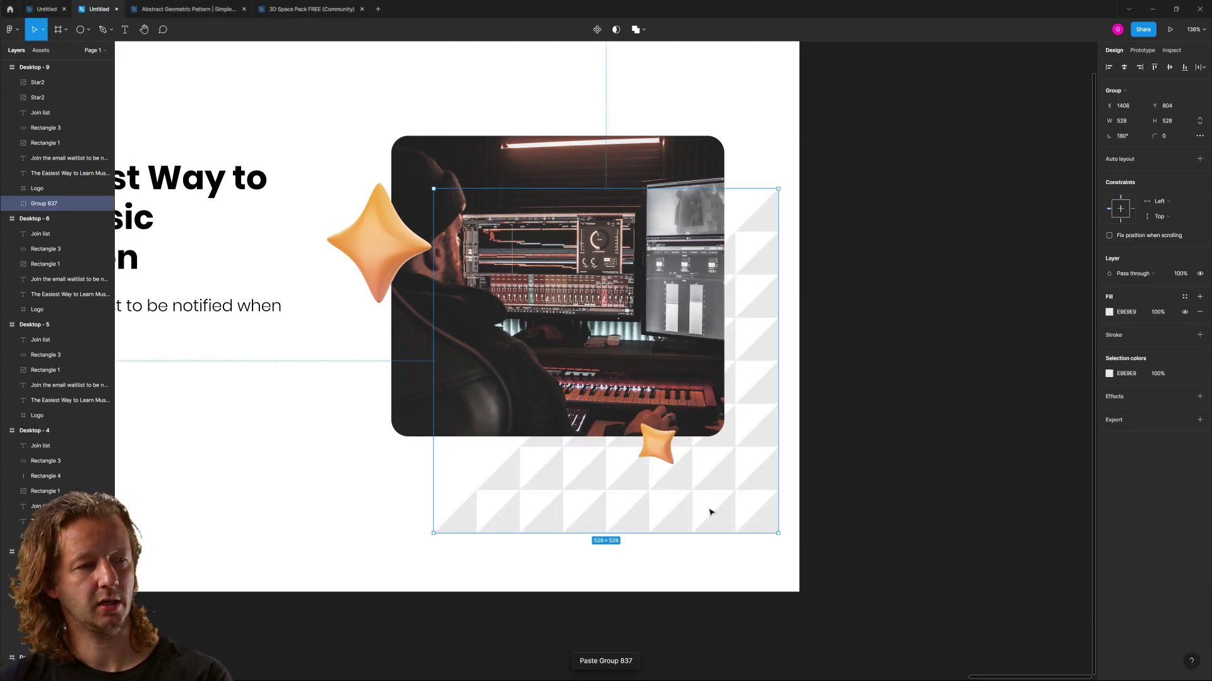
mouse_move(723, 520)
mouse_down()
mouse_move(736, 536)
mouse_move(707, 509)
mouse_up()
click(669, 536)
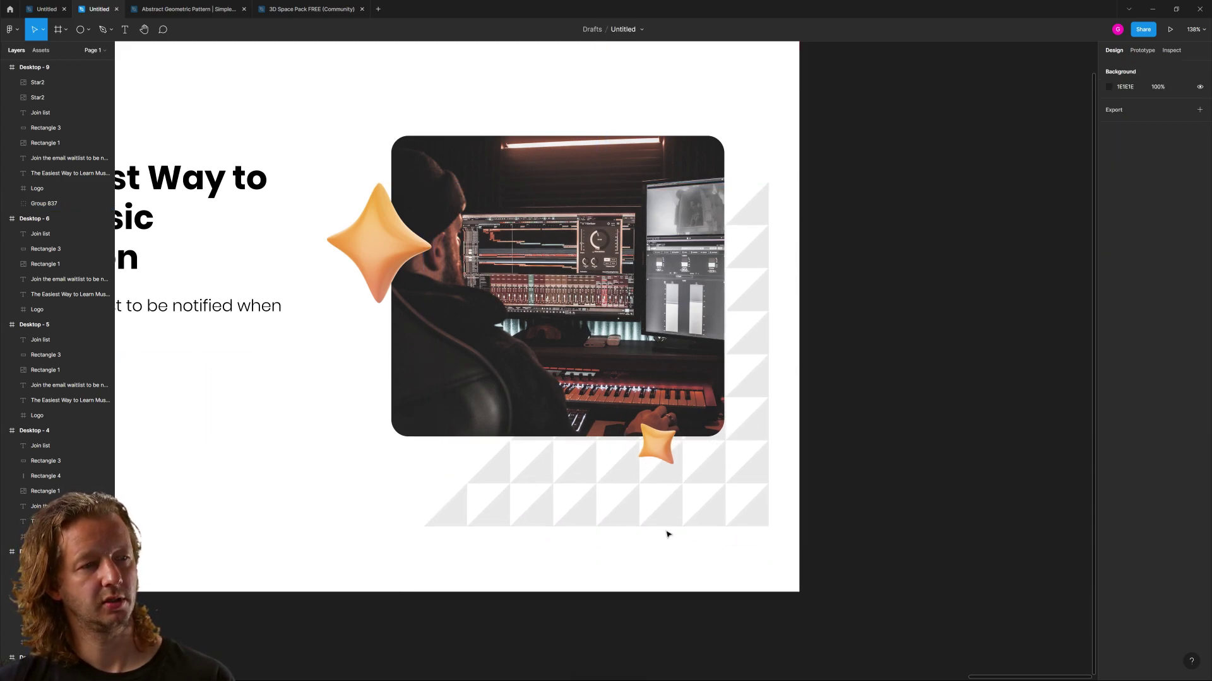
scroll(624, 531, down, 3)
drag(565, 577, 724, 503)
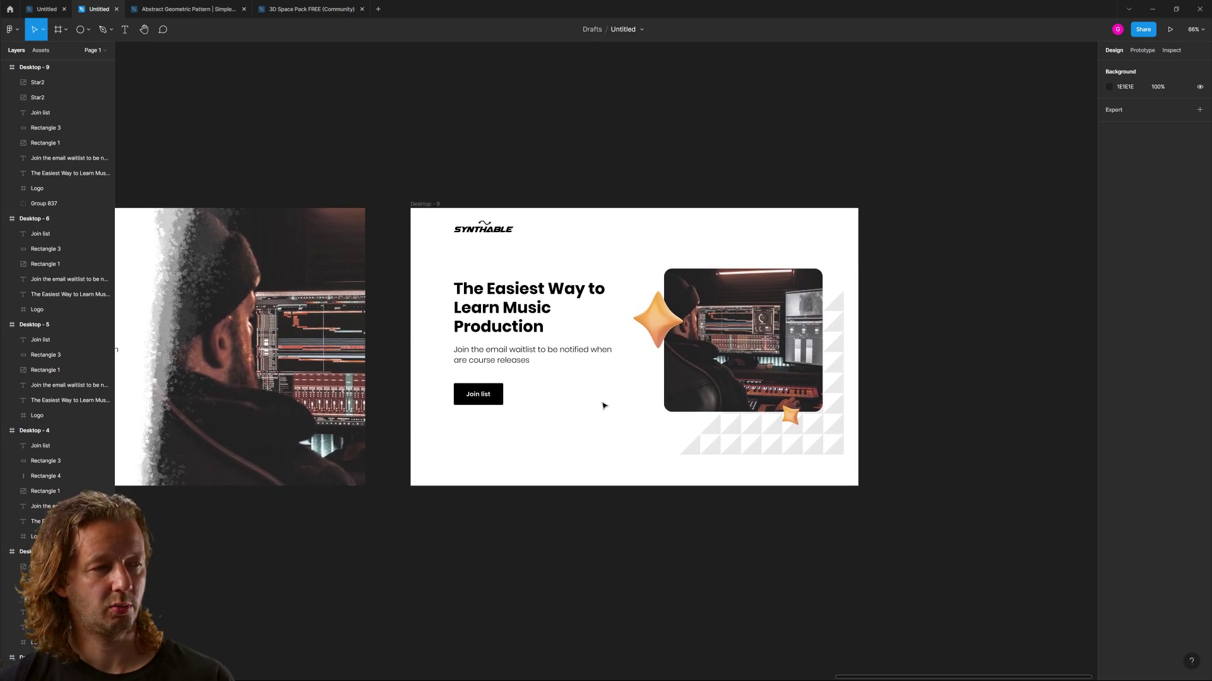
- Copy the decorated Desktop - 9 frame and move the Desktop - 3 frame left to open a gap before Desktop - 4
click(439, 204)
scroll(590, 428, down, 5)
scroll(793, 432, left, 10)
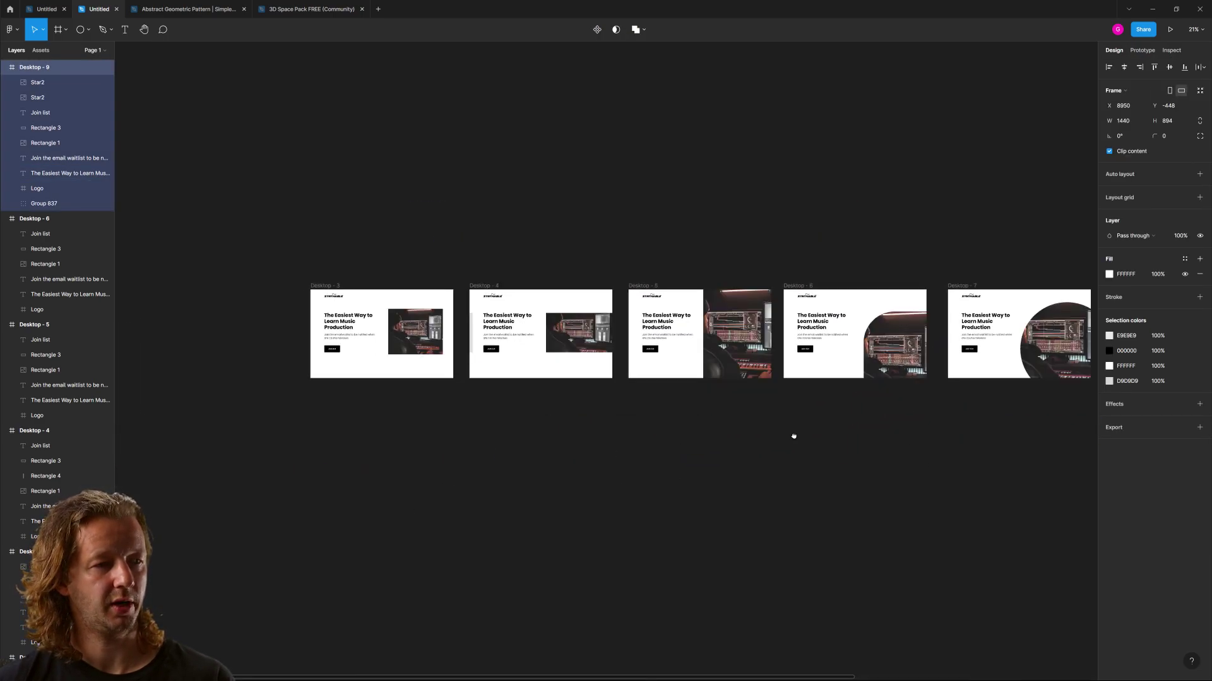
click(656, 235)
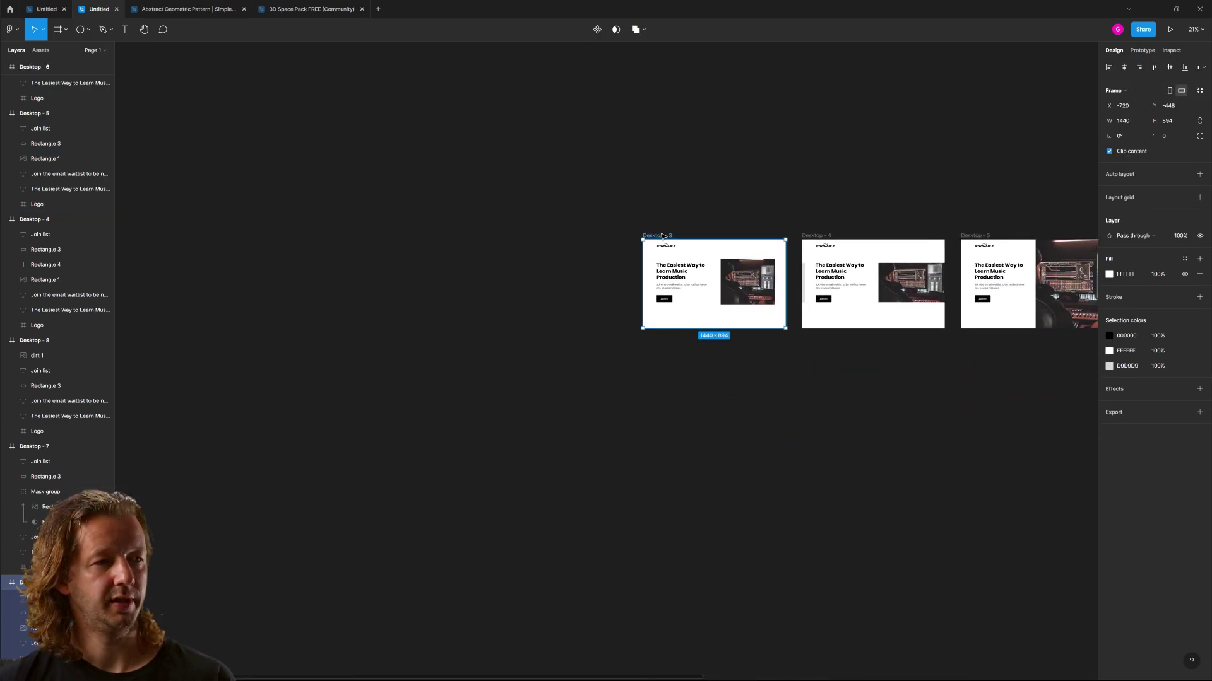
drag(656, 235, 444, 235)
- Paste the copied frame and place it between Desktop - 3 and Desktop - 4 at X -1227, Y -448
click(611, 244)
key(ctrl+v)
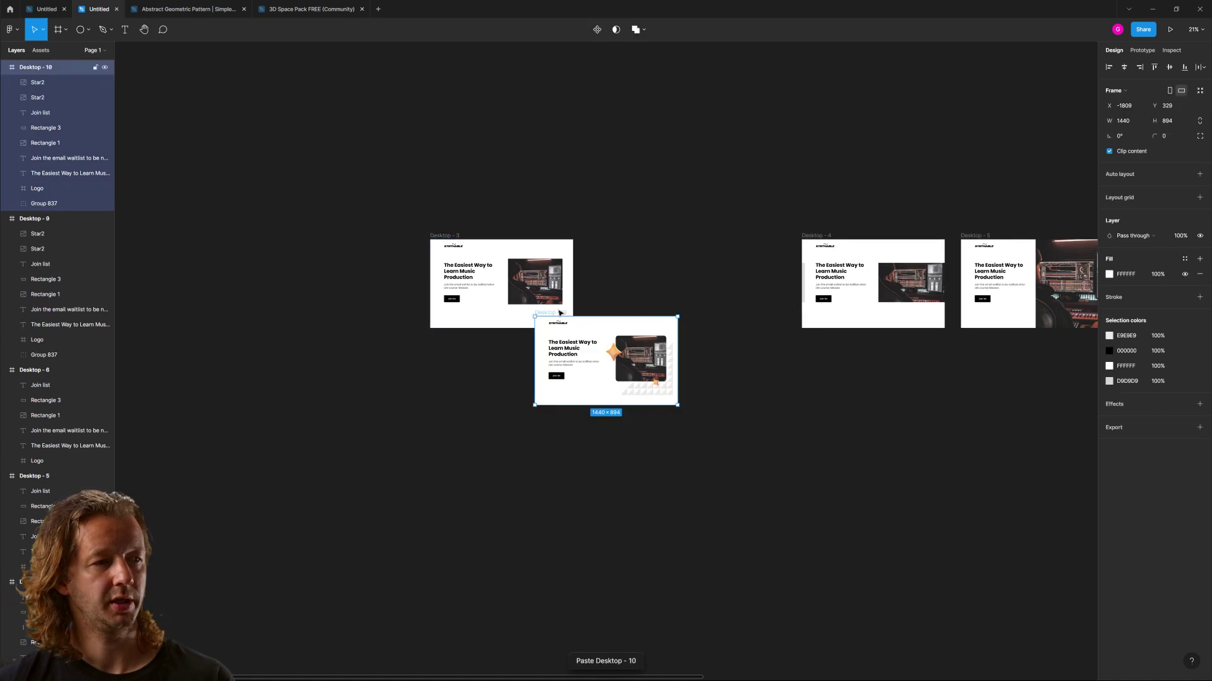
drag(560, 313, 617, 236)
- Compare the plain original hero in Desktop - 3 up close with the decorated copy beside it
scroll(522, 279, up, 5)
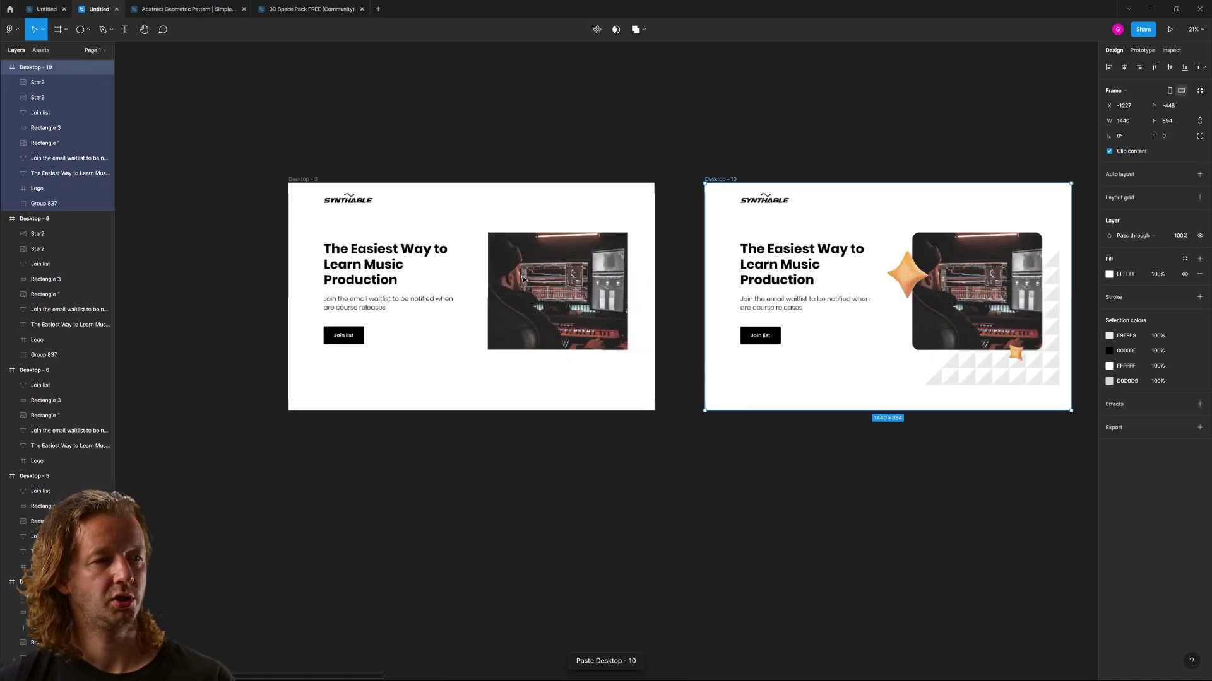
scroll(522, 279, up, 5)
scroll(795, 419, left, 2)
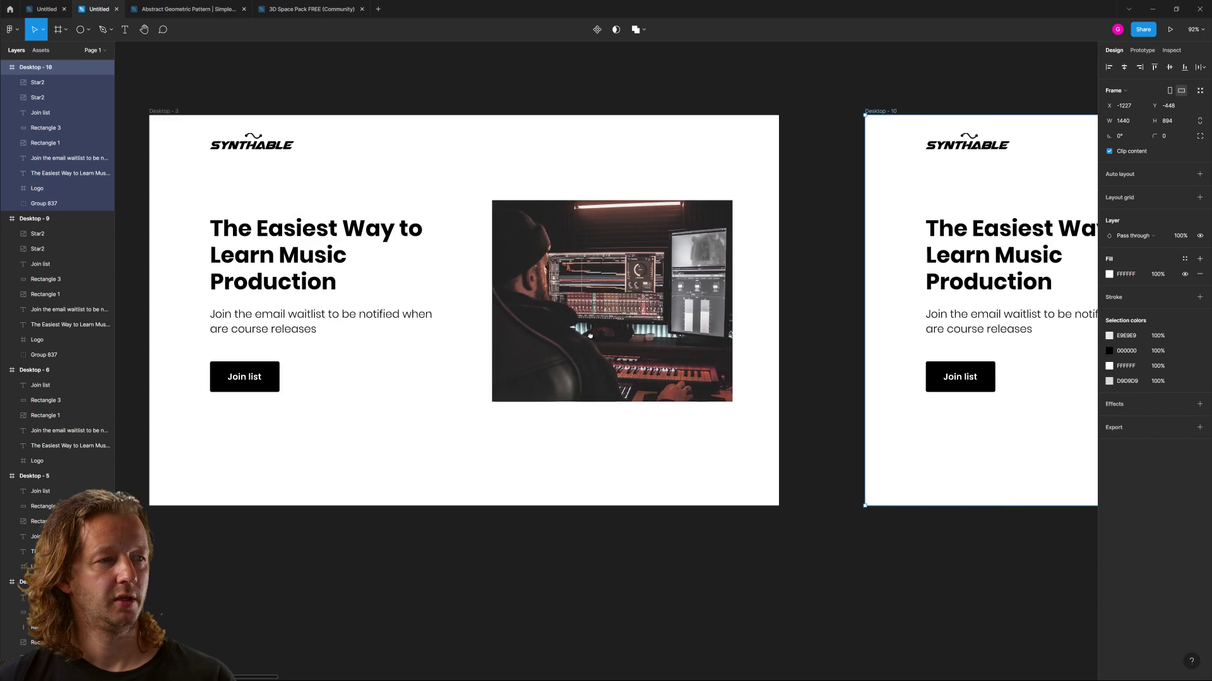
click(796, 419)
drag(811, 419, 204, 418)
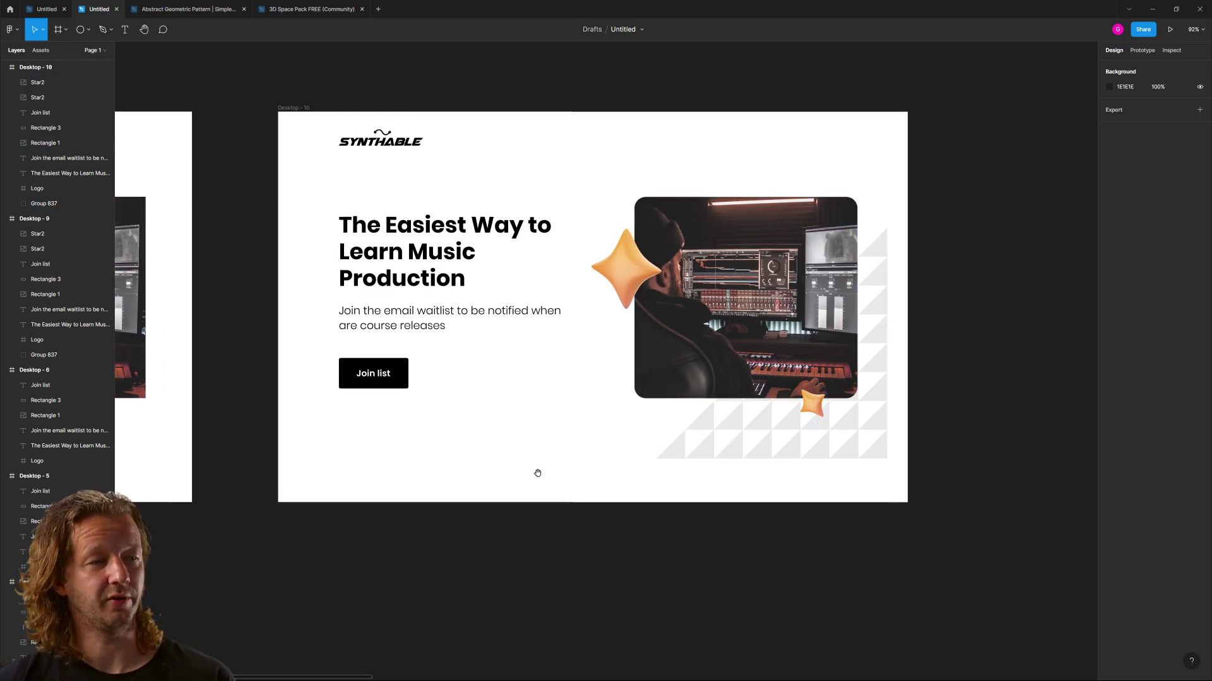
drag(538, 474, 368, 478)
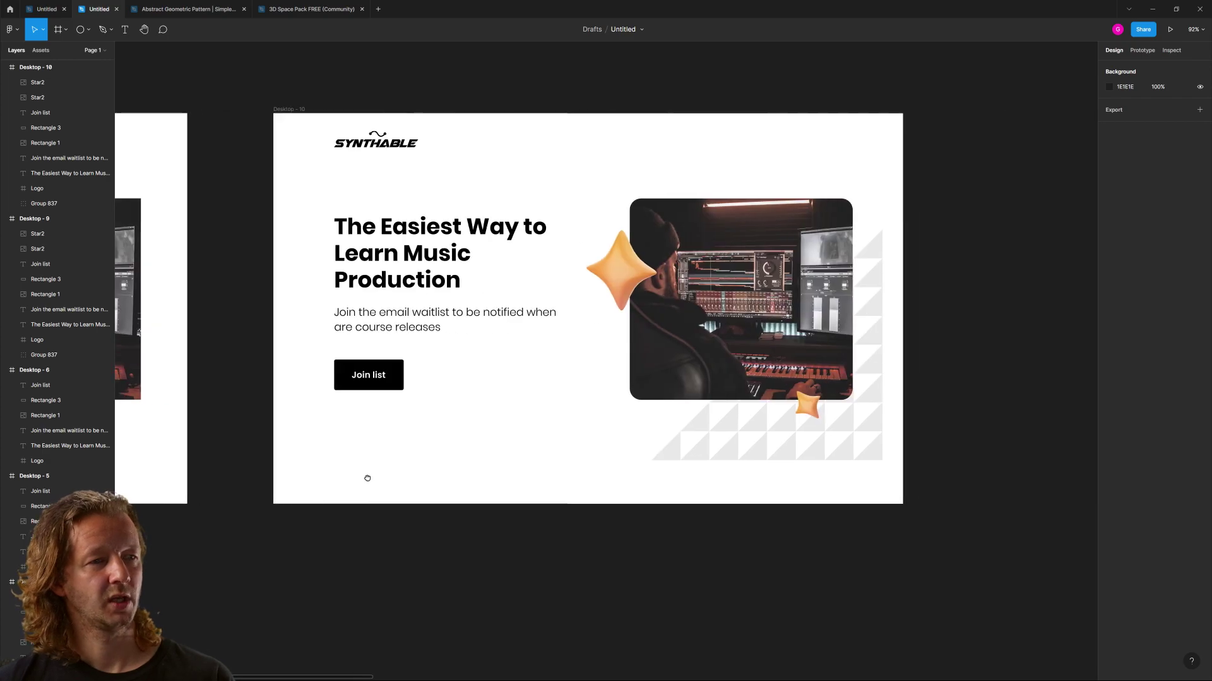
- Review the remaining hero variations one by one, from Desktop - 4 through to the decorated Desktop - 9
drag(752, 506, 208, 476)
drag(696, 487, 294, 495)
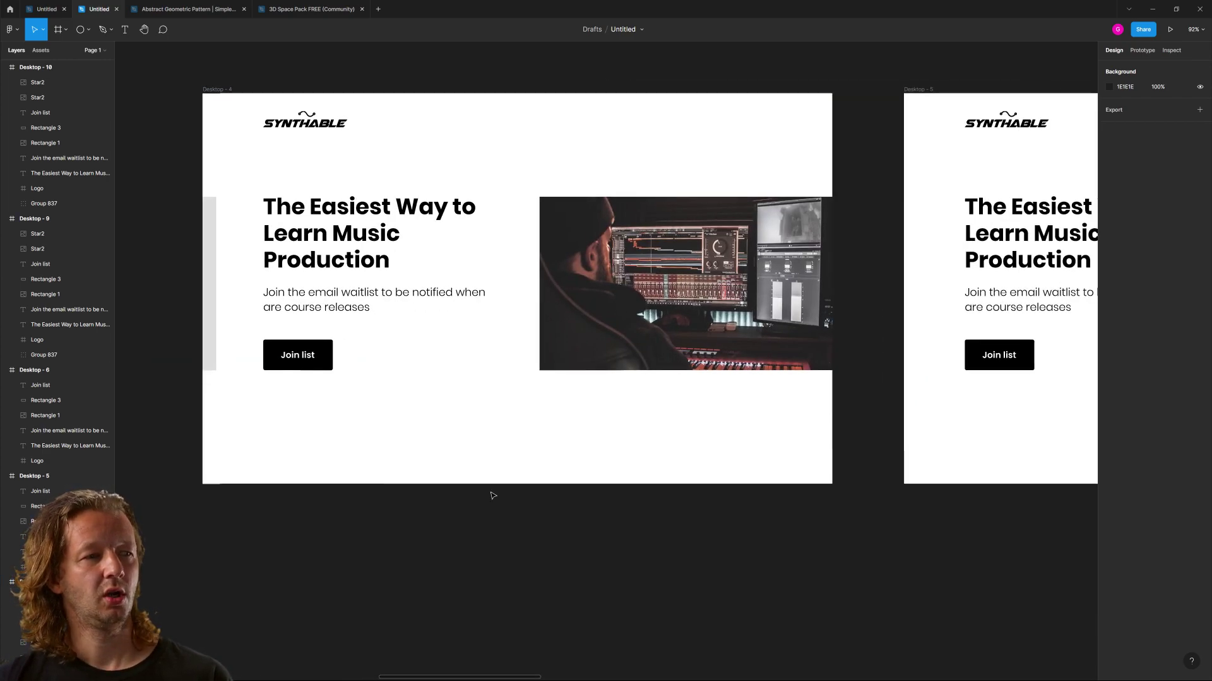
drag(626, 500, 139, 524)
drag(730, 504, 192, 504)
mouse_move(711, 509)
mouse_down()
mouse_move(378, 517)
mouse_move(395, 506)
mouse_up()
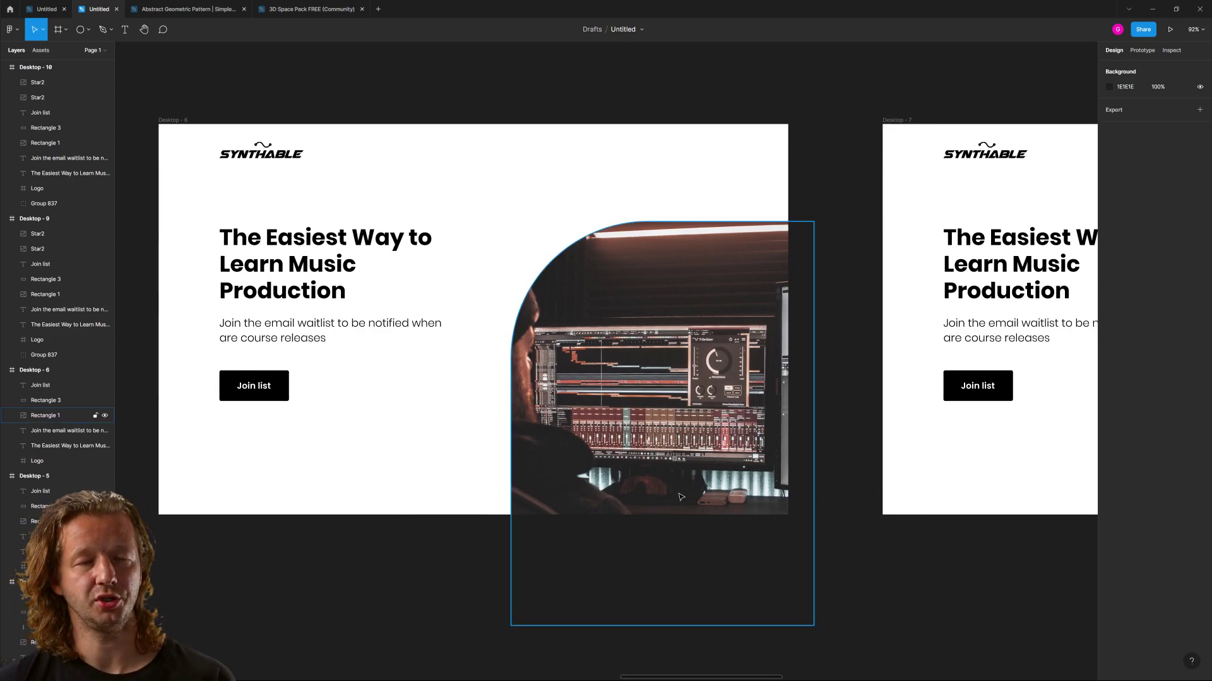
drag(830, 506, 237, 538)
scroll(703, 474, right, 10)
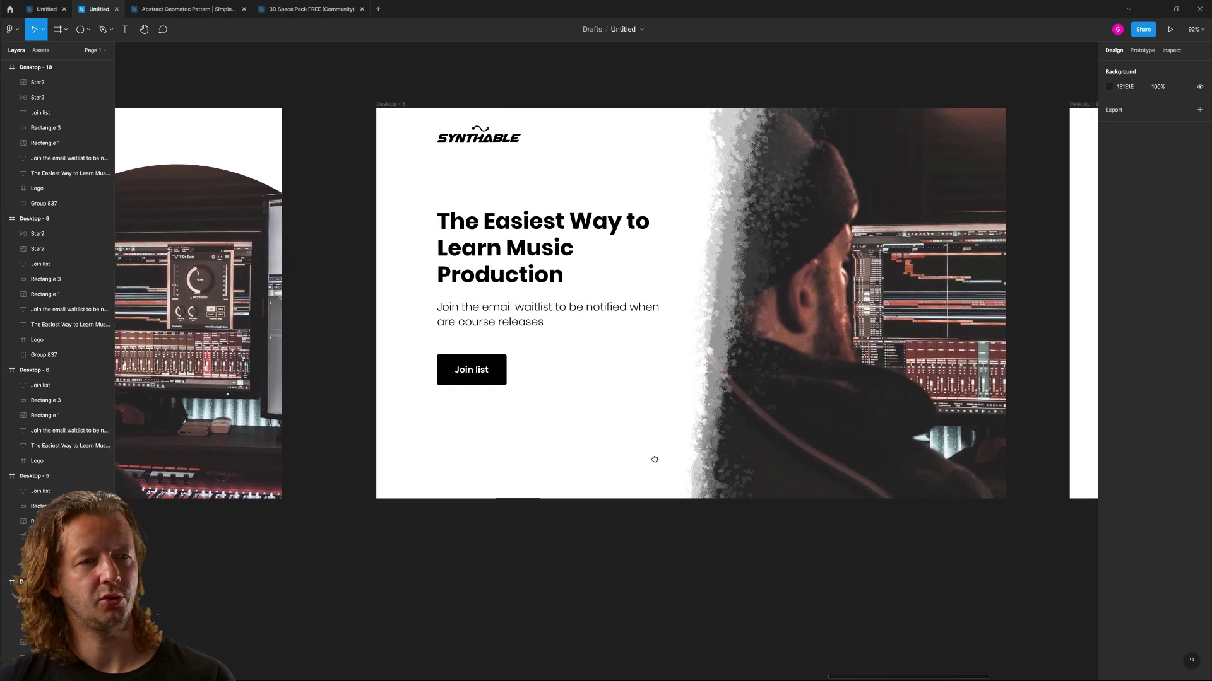
scroll(652, 460, right, 6)
scroll(543, 467, right, 7)
scroll(419, 454, left, 1)
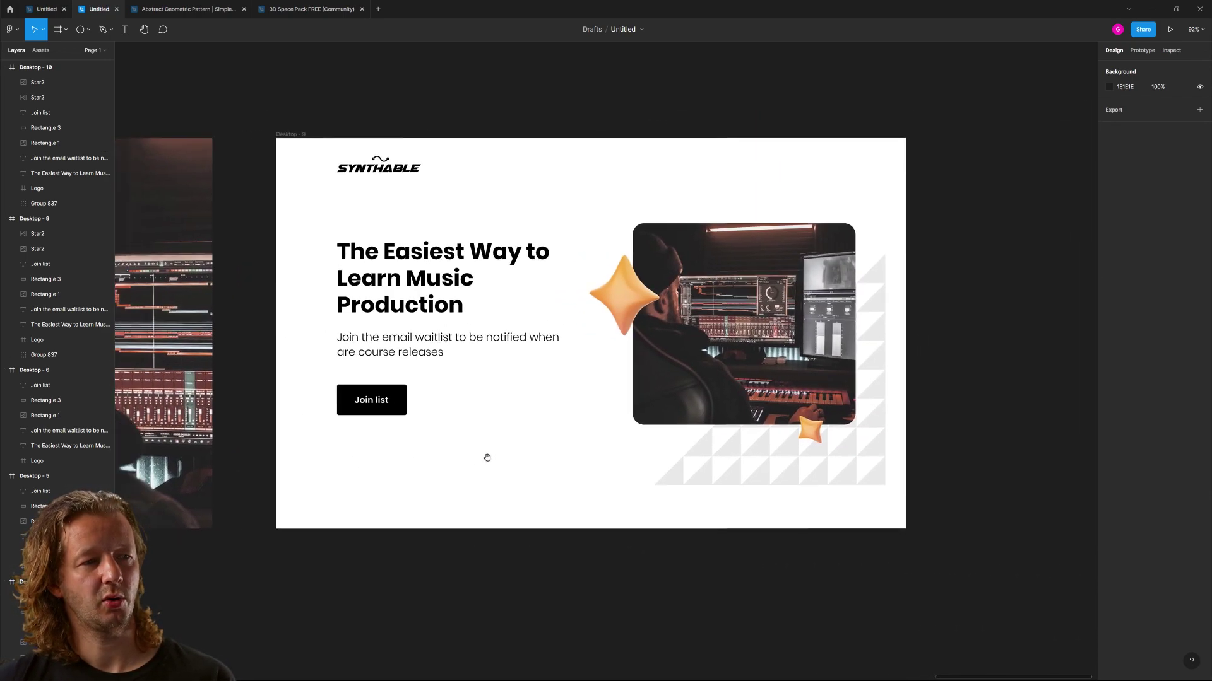